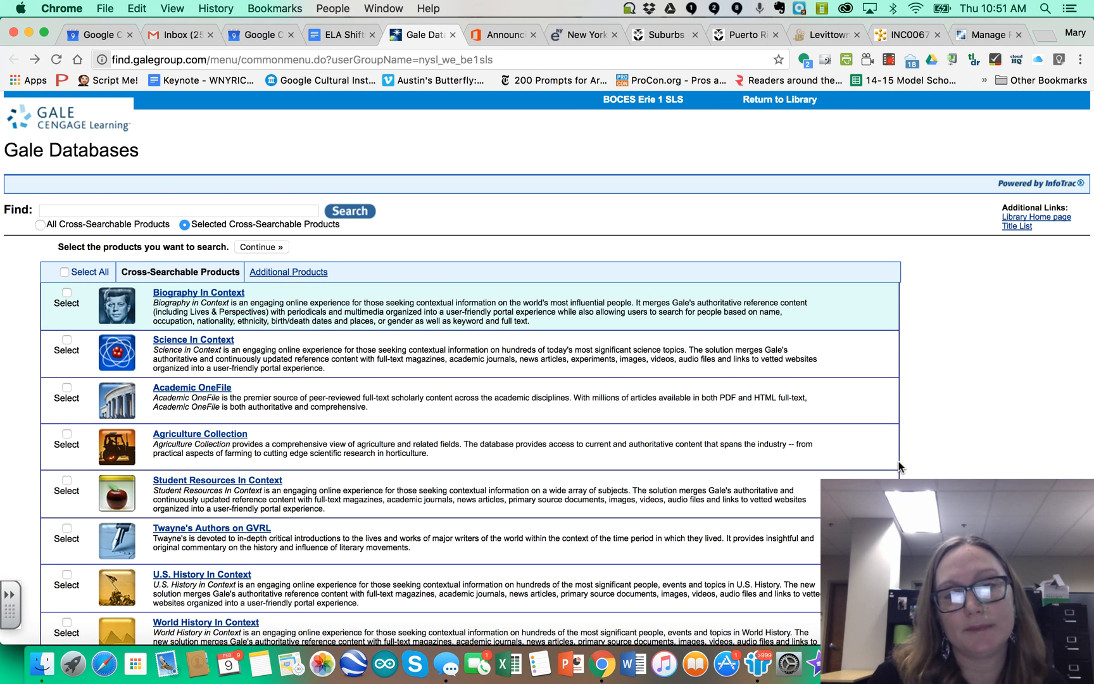
# Browse the list of cross-searchable Gale databases and open Opposing Viewpoints In Context
pyautogui.scroll(-3, 957, 454)
pyautogui.scroll(-7, 958, 448)
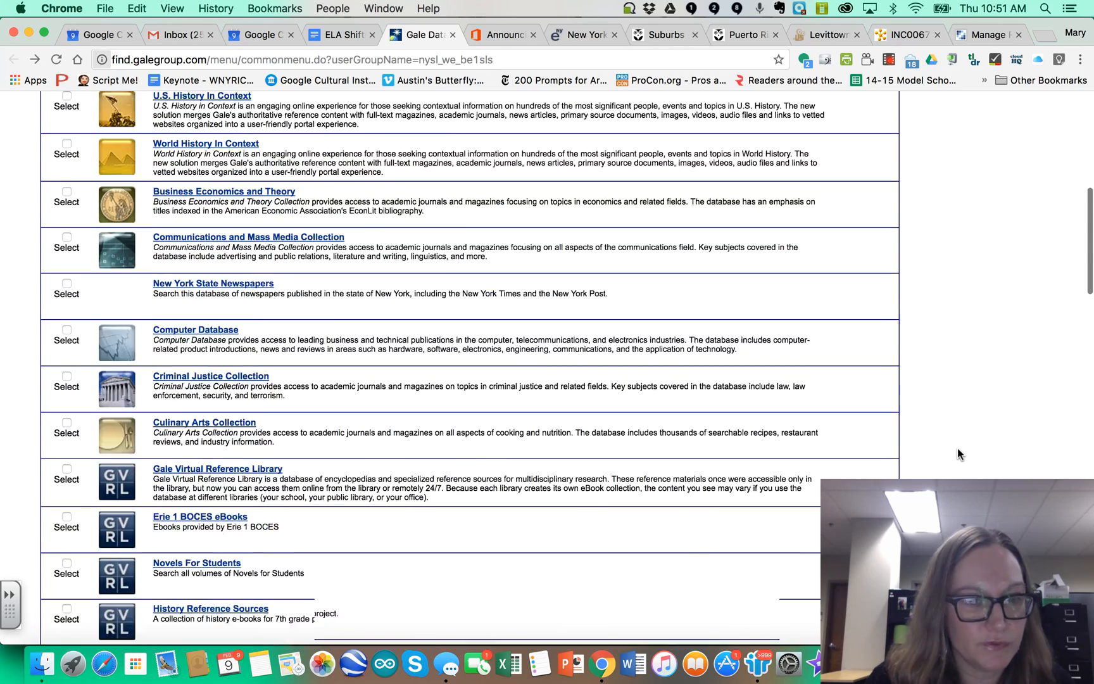
pyautogui.scroll(-8, 958, 449)
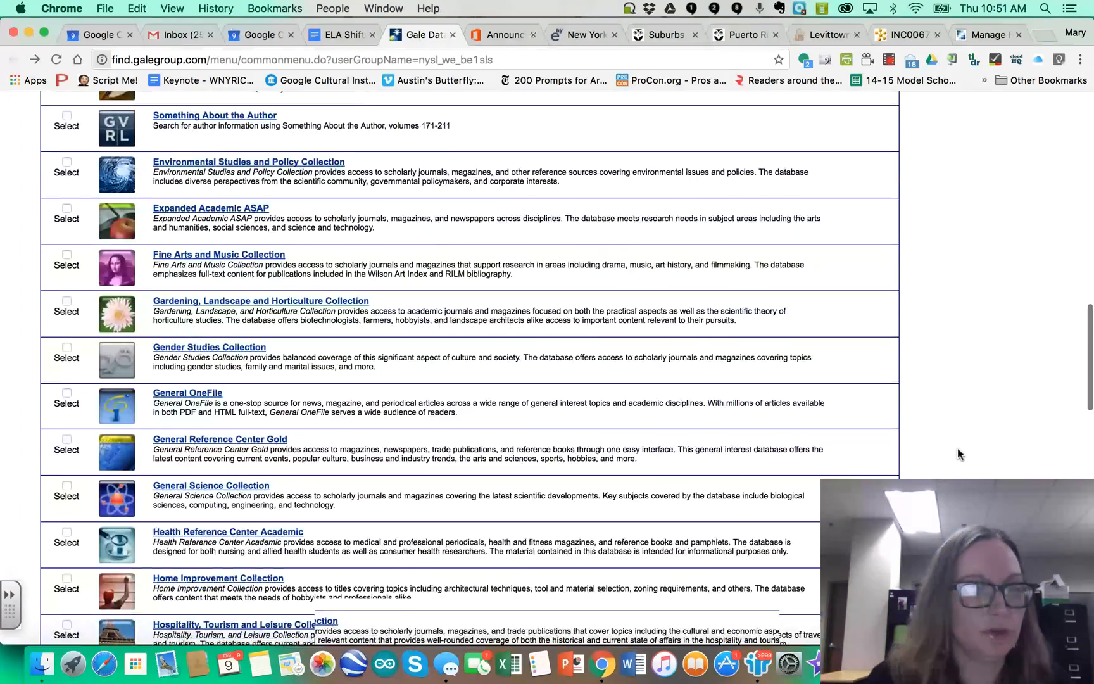
pyautogui.scroll(-8, 958, 454)
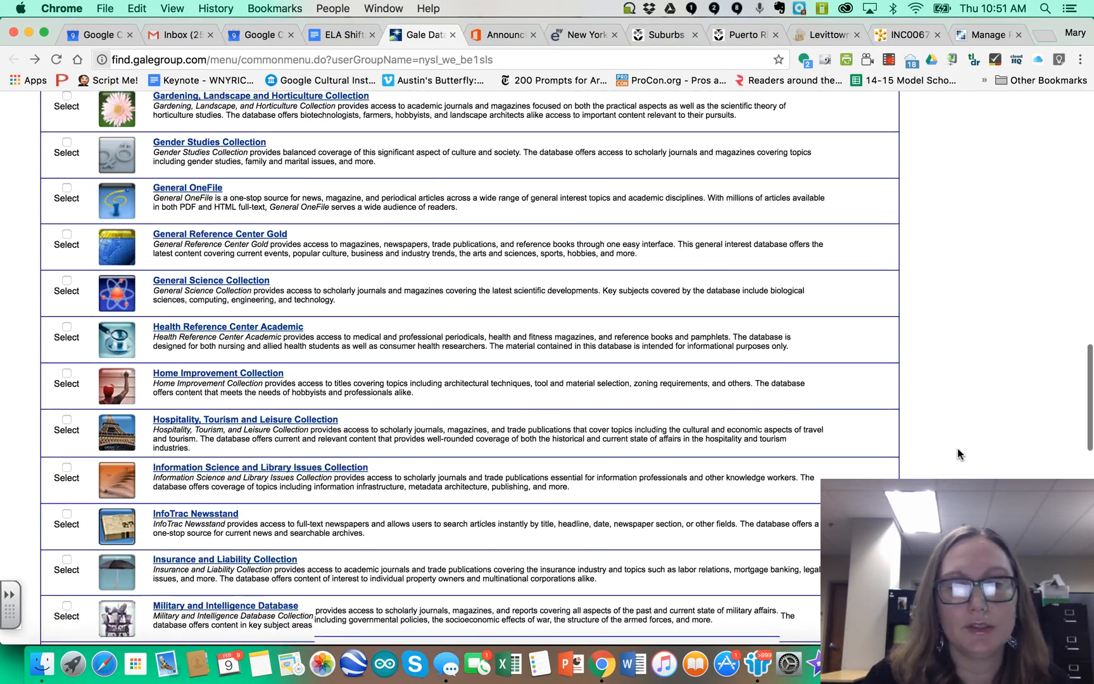
pyautogui.scroll(-1, 957, 454)
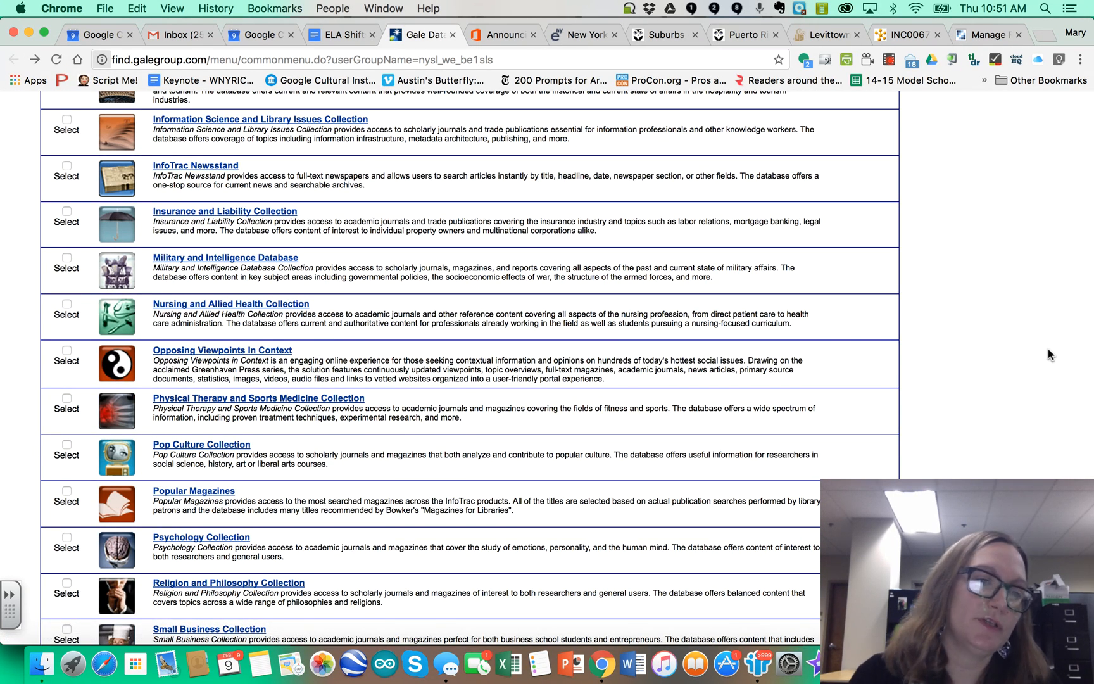
pyautogui.scroll(20, 1048, 350)
pyautogui.scroll(5, 1048, 347)
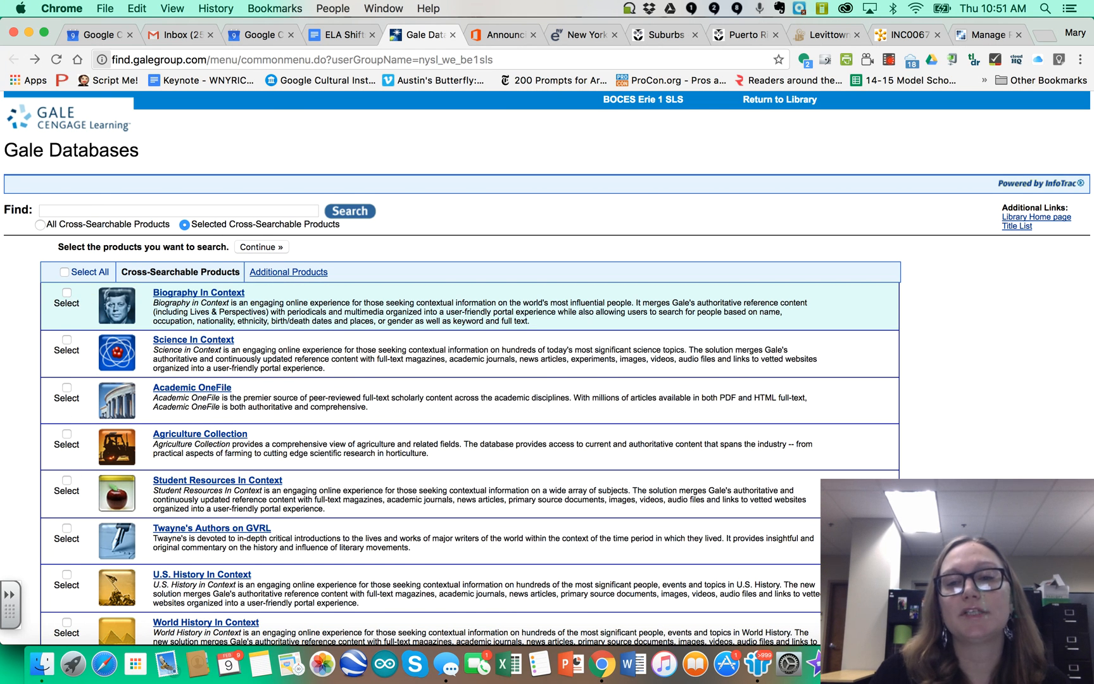
pyautogui.scroll(-20, 469, 368)
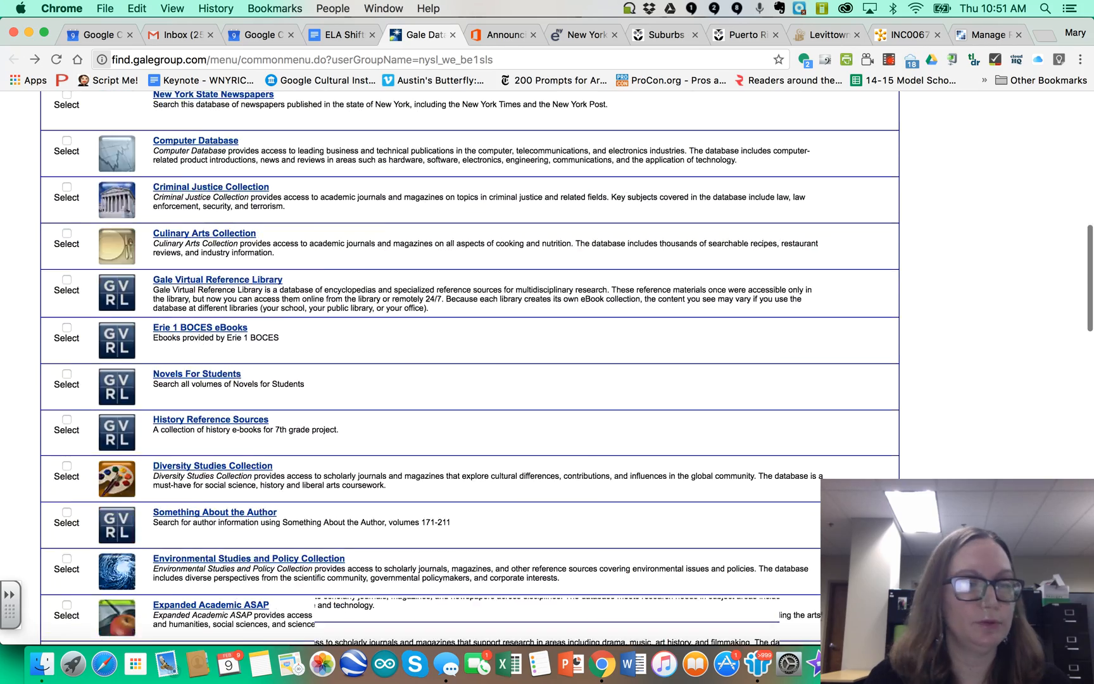
pyautogui.scroll(-15, 469, 367)
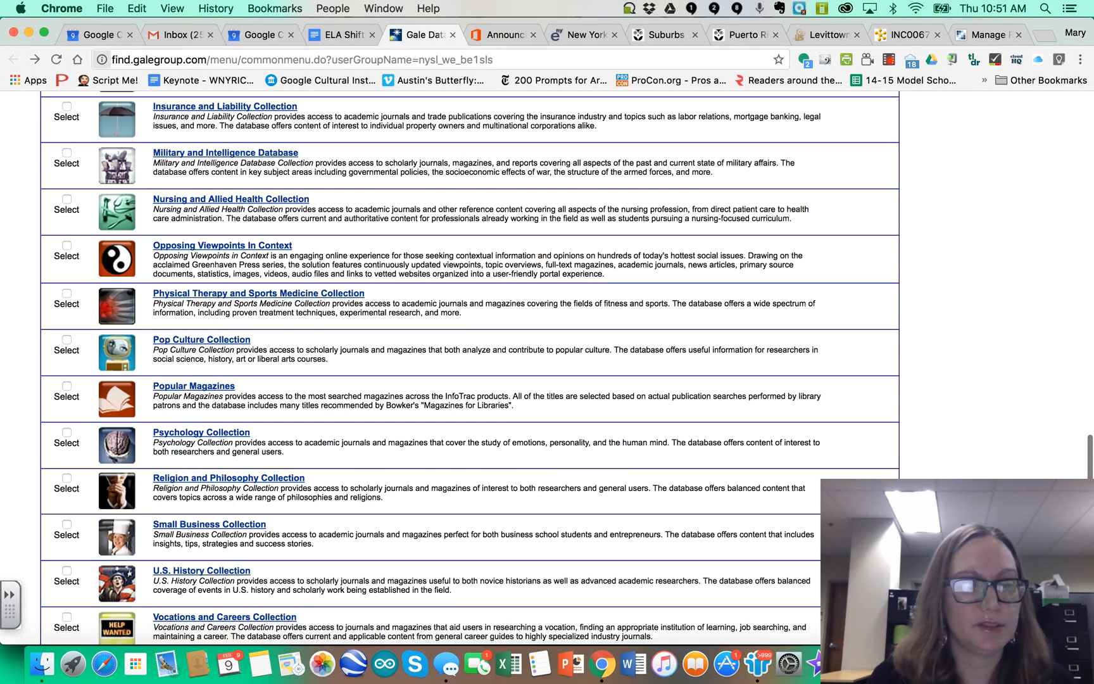
pyautogui.scroll(-2, 287, 245)
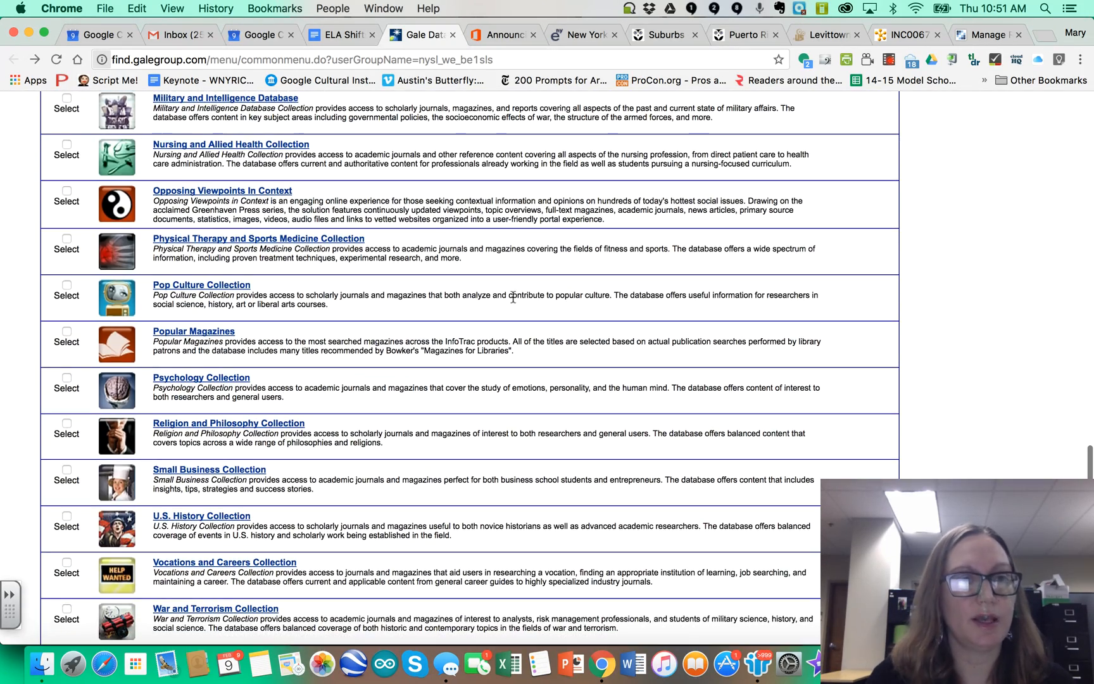
pyautogui.click(256, 191)
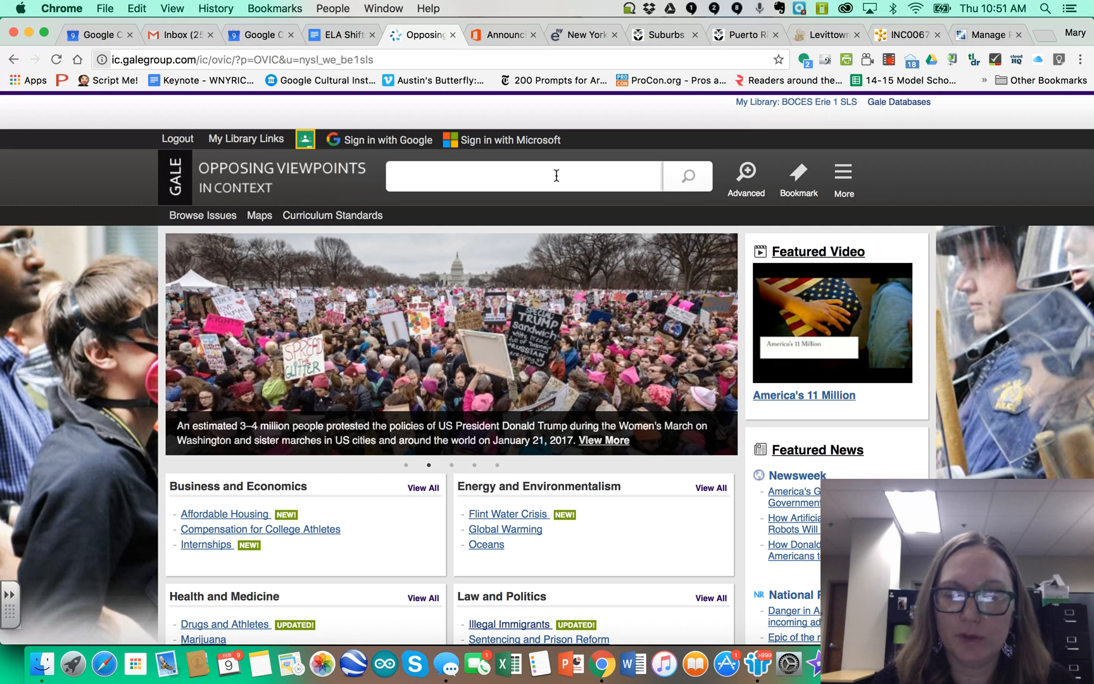
# Look over the issue categories on the Opposing Viewpoints home page and sign in with the Google account
pyautogui.scroll(-3, 557, 342)
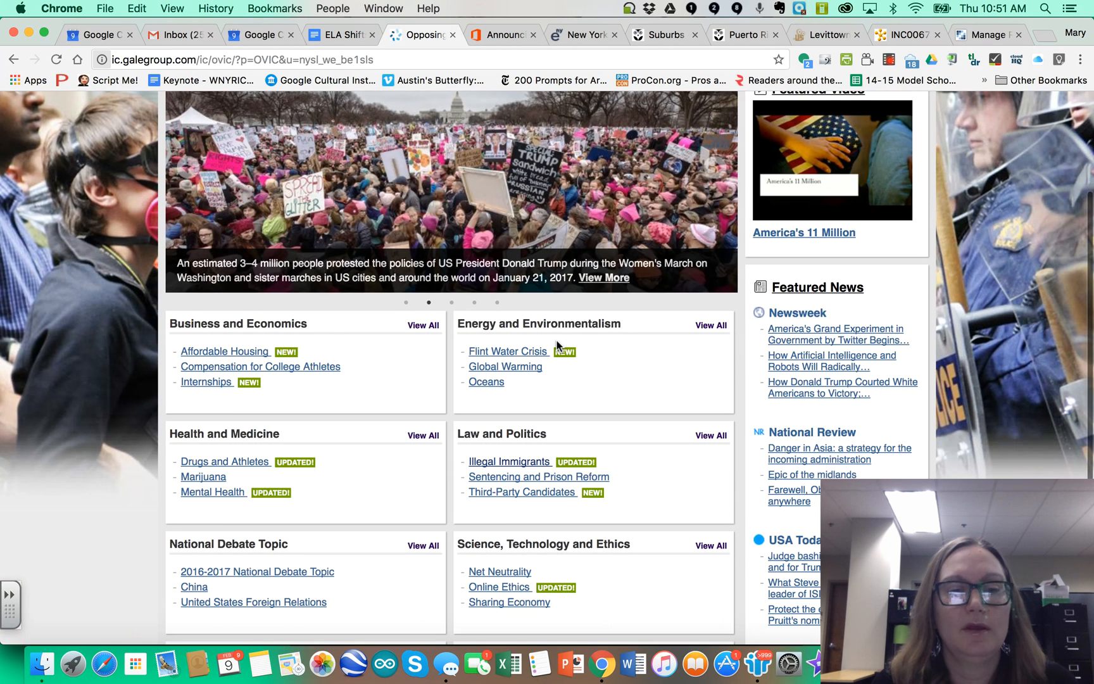
pyautogui.scroll(-1, 556, 340)
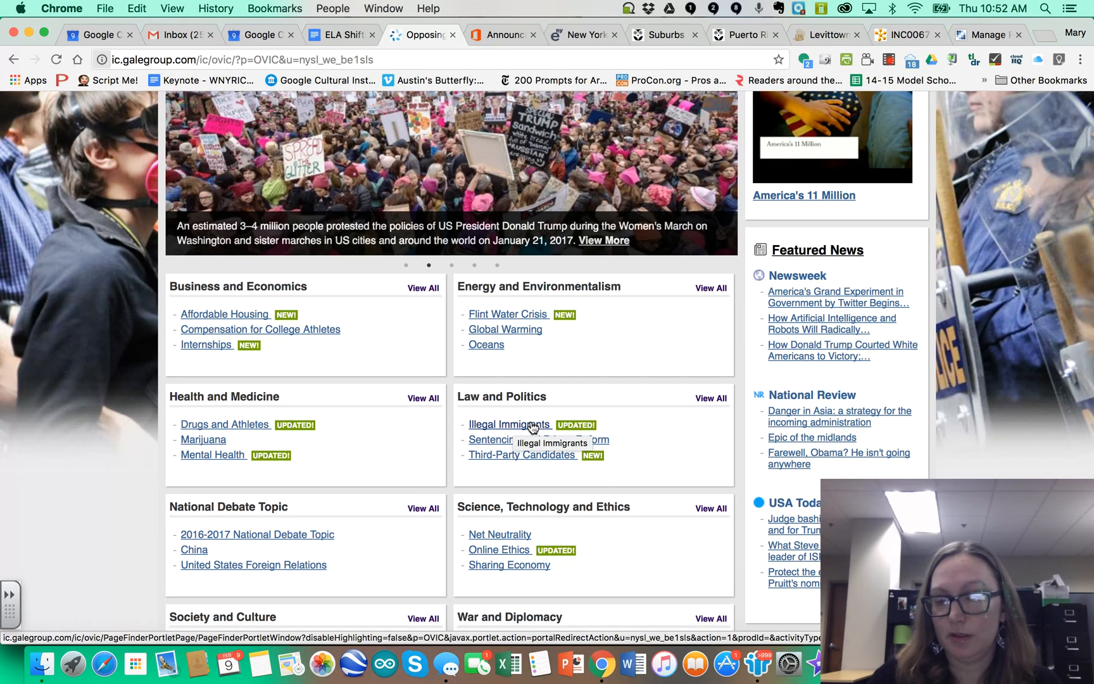
pyautogui.scroll(4, 618, 345)
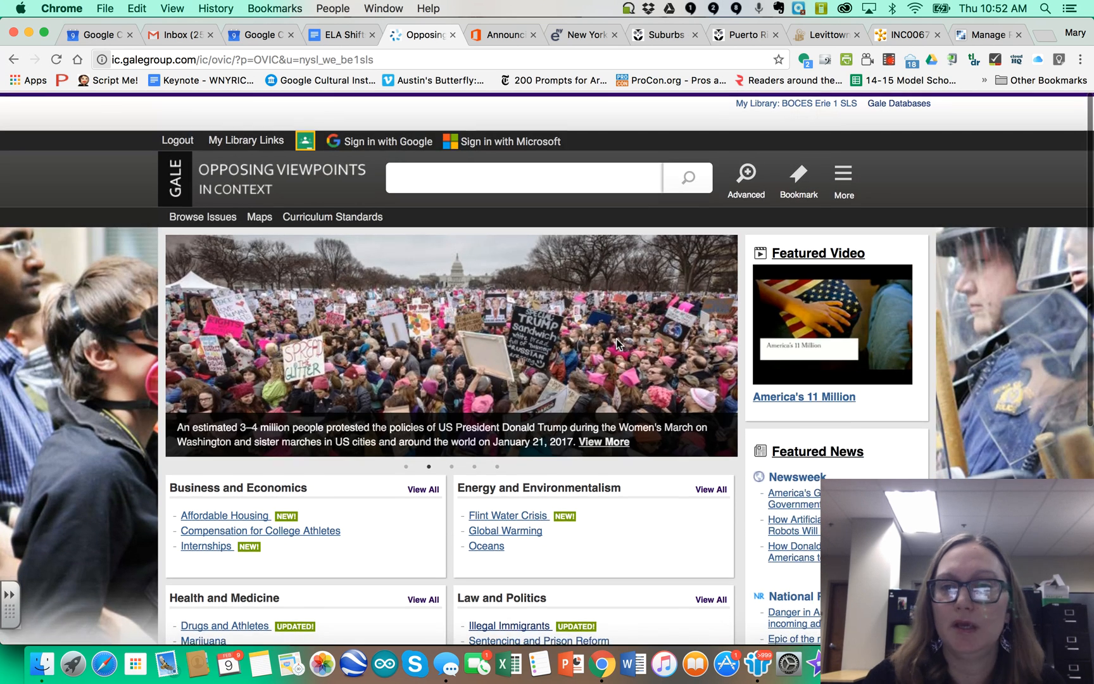
pyautogui.scroll(-1, 618, 346)
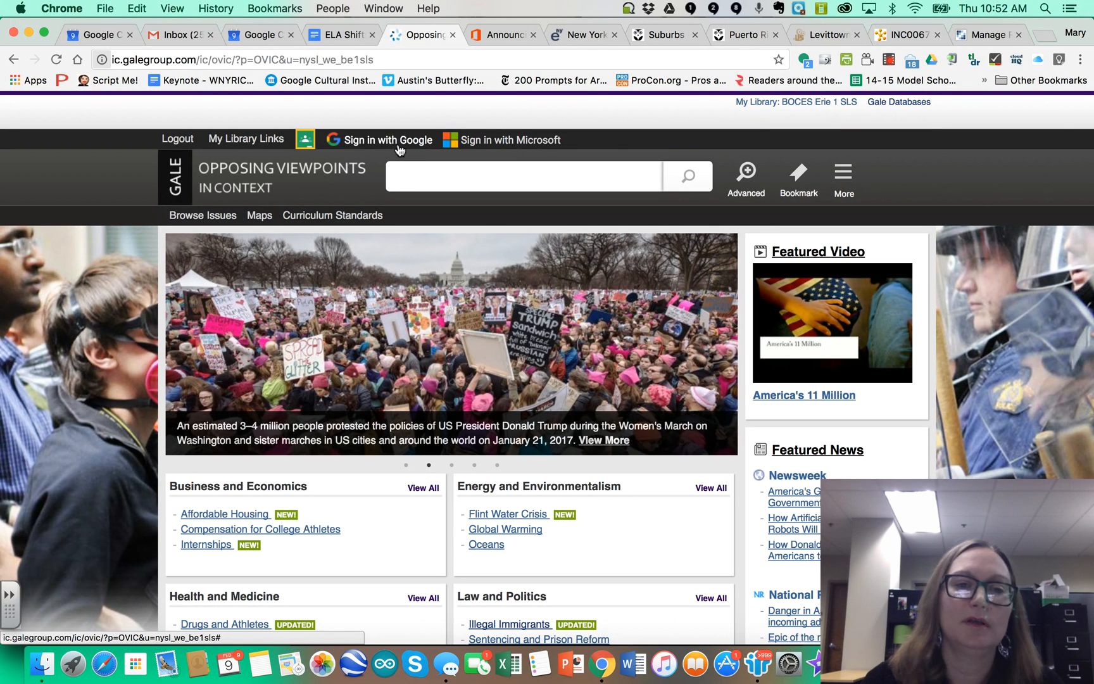
pyautogui.click(364, 145)
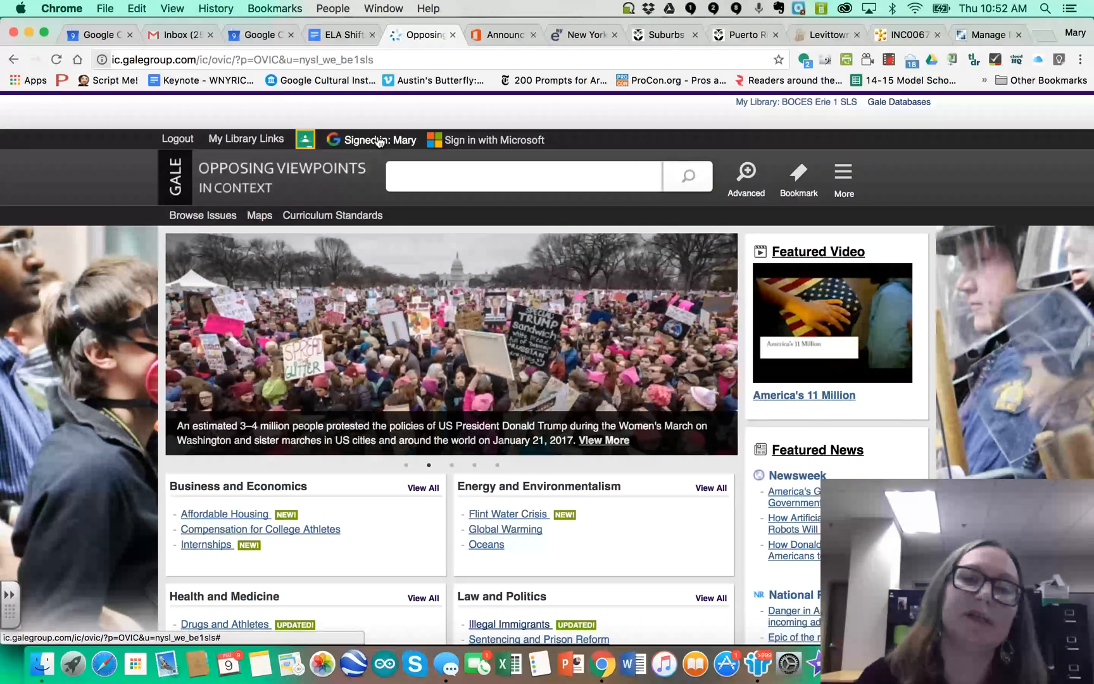
# Try to share the database page to Google Classroom, and close the Classroom window without saving changes
pyautogui.click(311, 136)
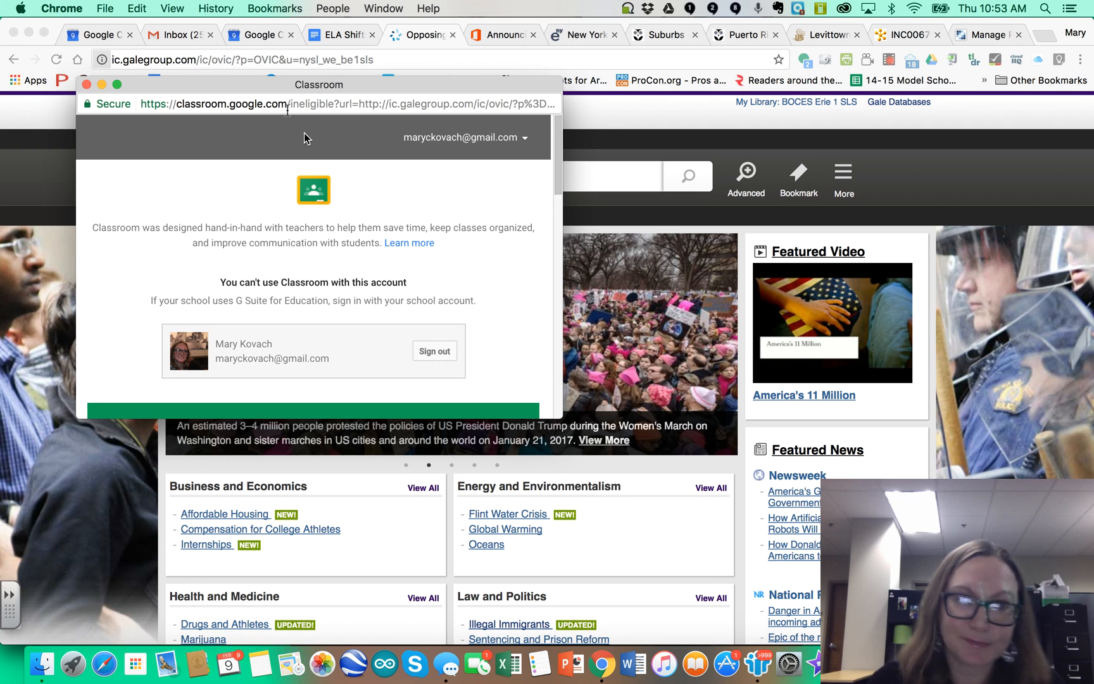
pyautogui.click(87, 84)
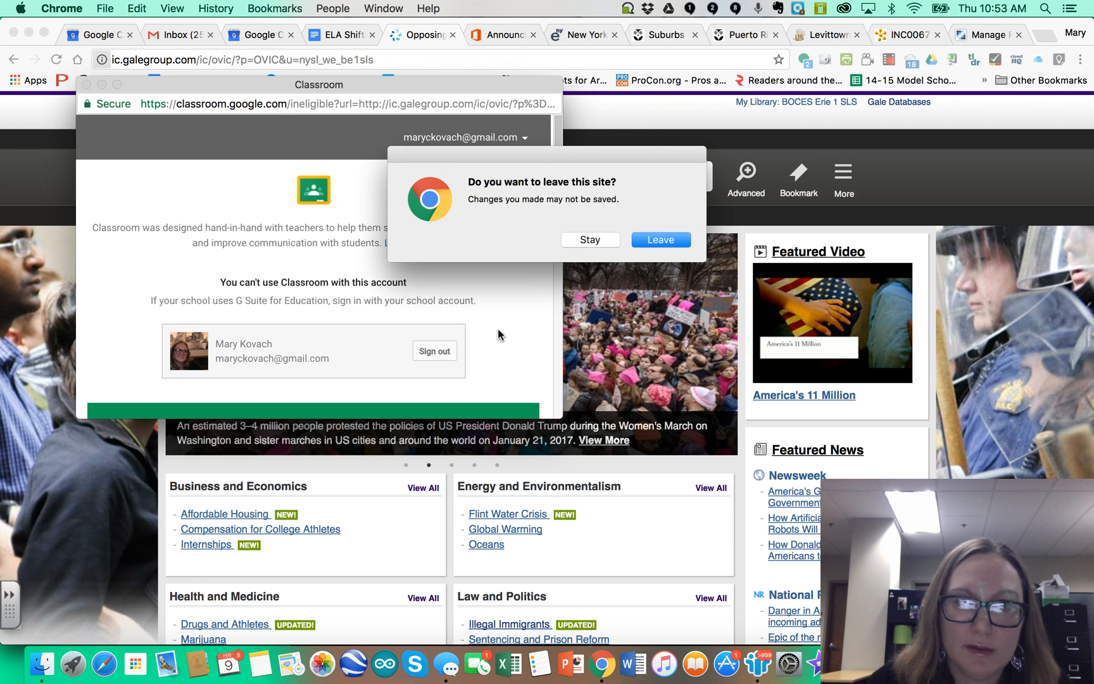
pyautogui.click(659, 241)
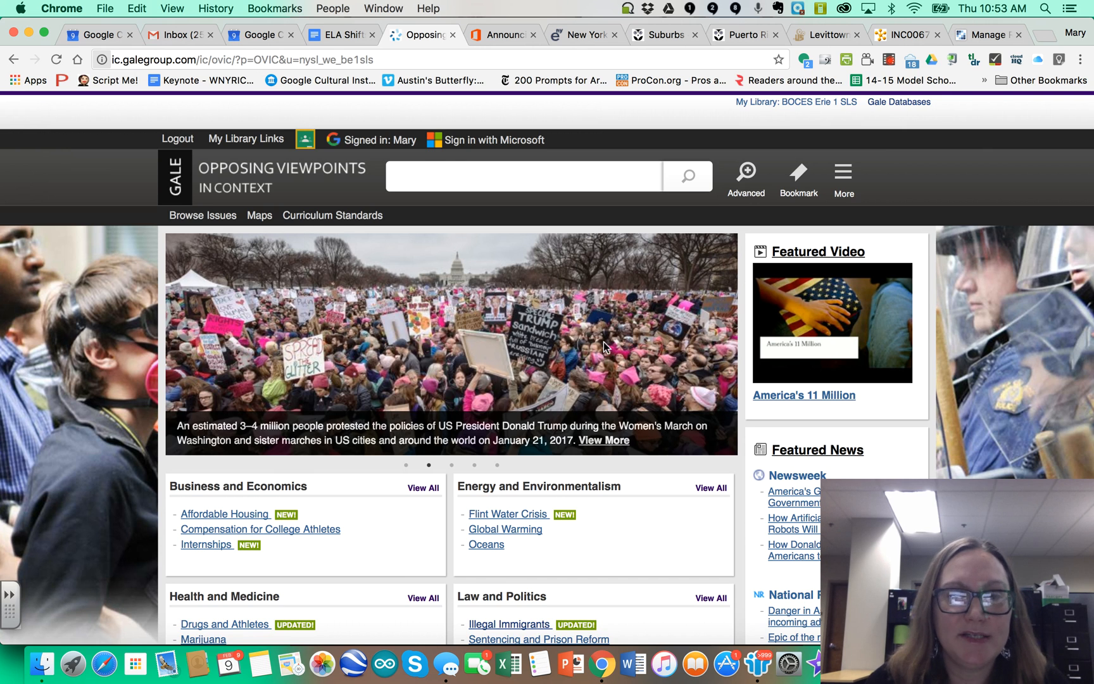
# Open the Illegal Immigrants topic under Law and Politics and its featured viewpoint "Law-Abiding Illegal Immigrants Do Not Need to Be Deported"
pyautogui.scroll(-5, 603, 341)
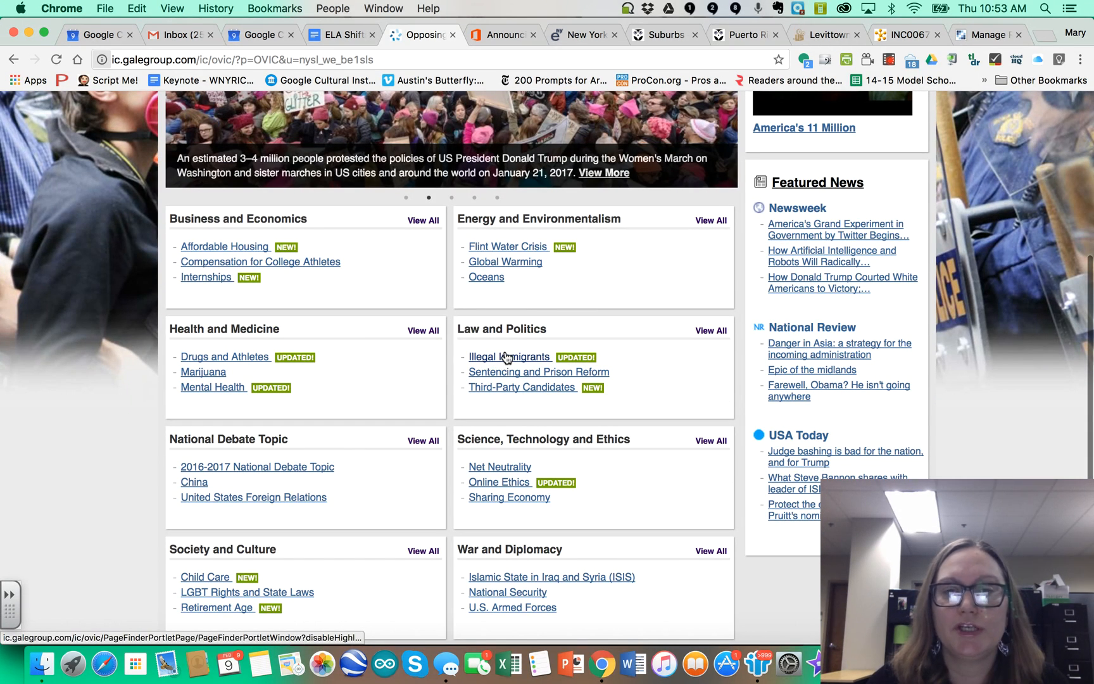
pyautogui.click(505, 357)
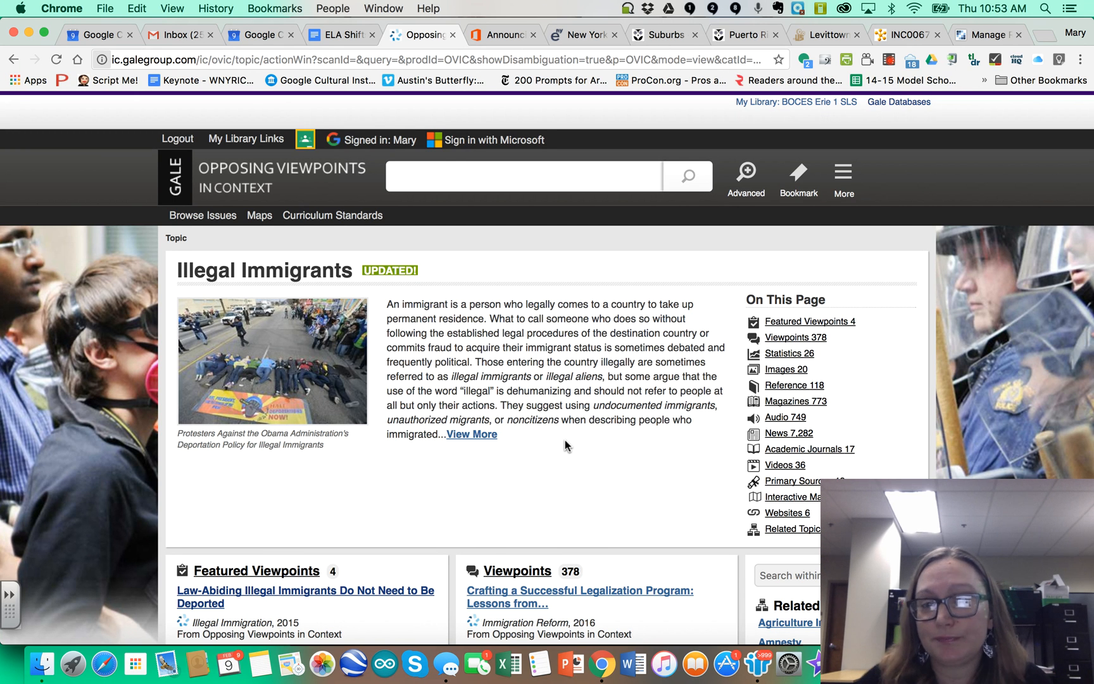
pyautogui.scroll(-5, 583, 358)
pyautogui.scroll(-4, 584, 358)
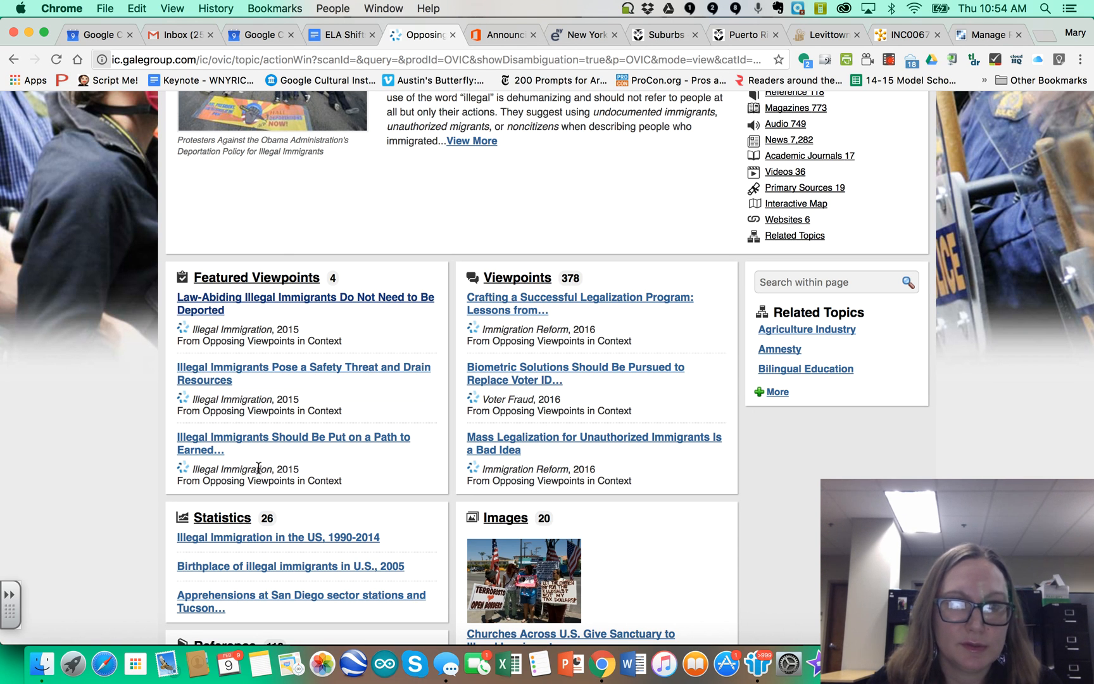
pyautogui.click(272, 304)
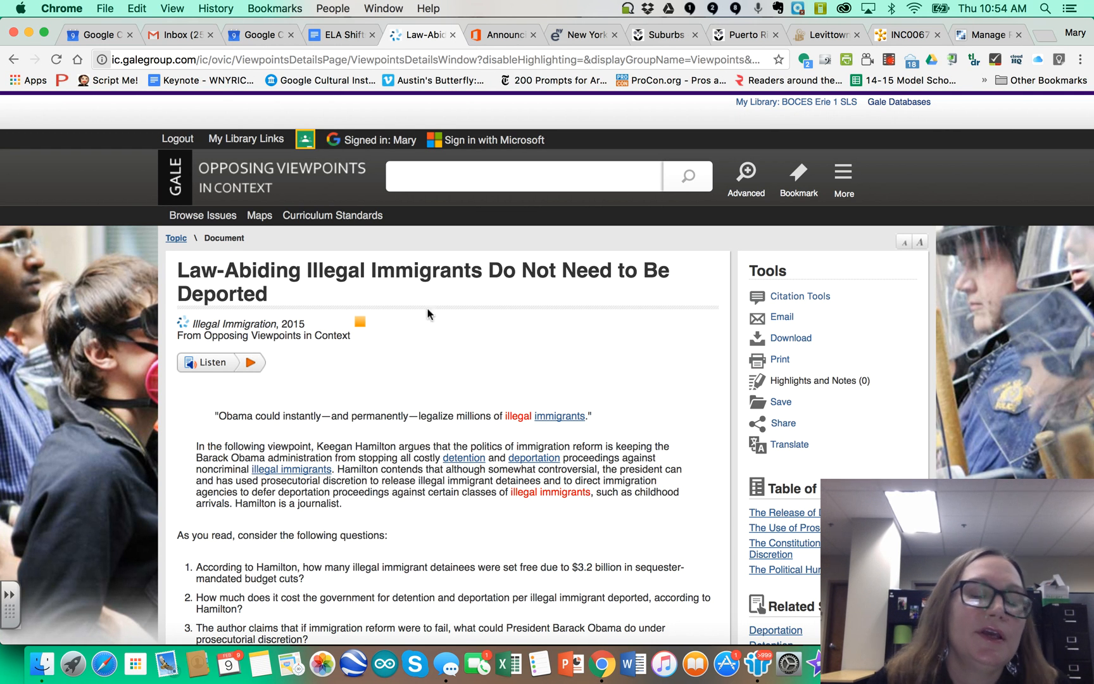
# Have the article read aloud and raise the computer's sound volume
pyautogui.click(203, 368)
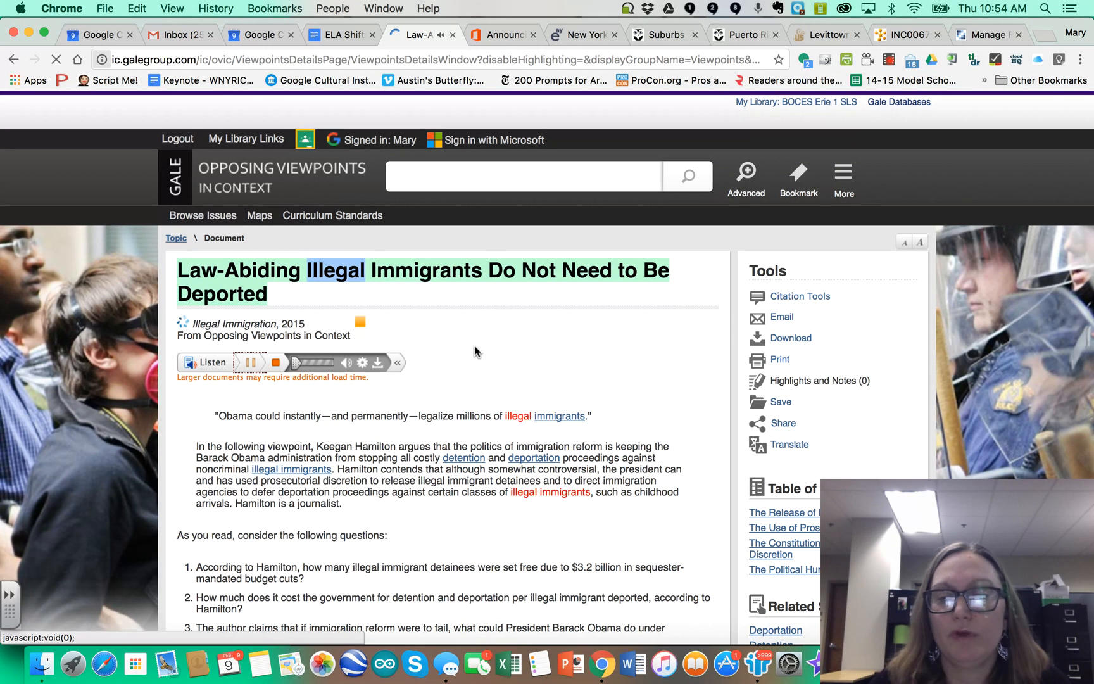
pyautogui.press('XF86AudioRaiseVolume')
pyautogui.press('XF86AudioRaiseVolume')
pyautogui.press('XF86AudioRaiseVolume')
pyautogui.press('XF86AudioRaiseVolume')
pyautogui.press('XF86AudioRaiseVolume')
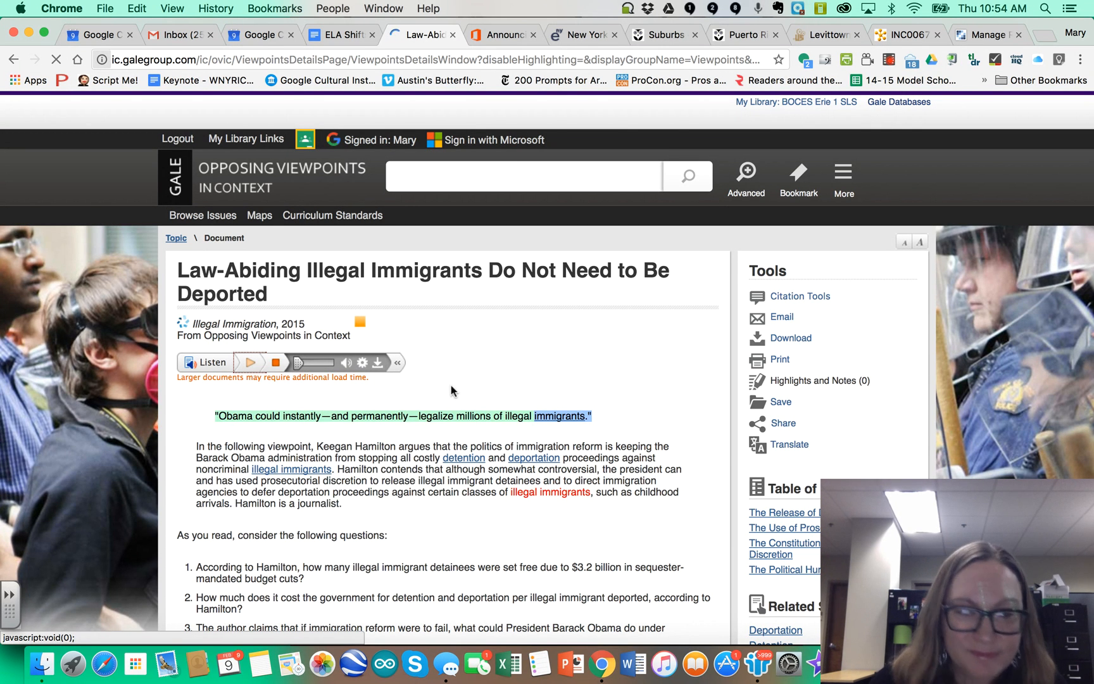
# Try to select text in the introduction and the reading questions, dismissing the Highlights and Notes message each time
pyautogui.click(426, 496)
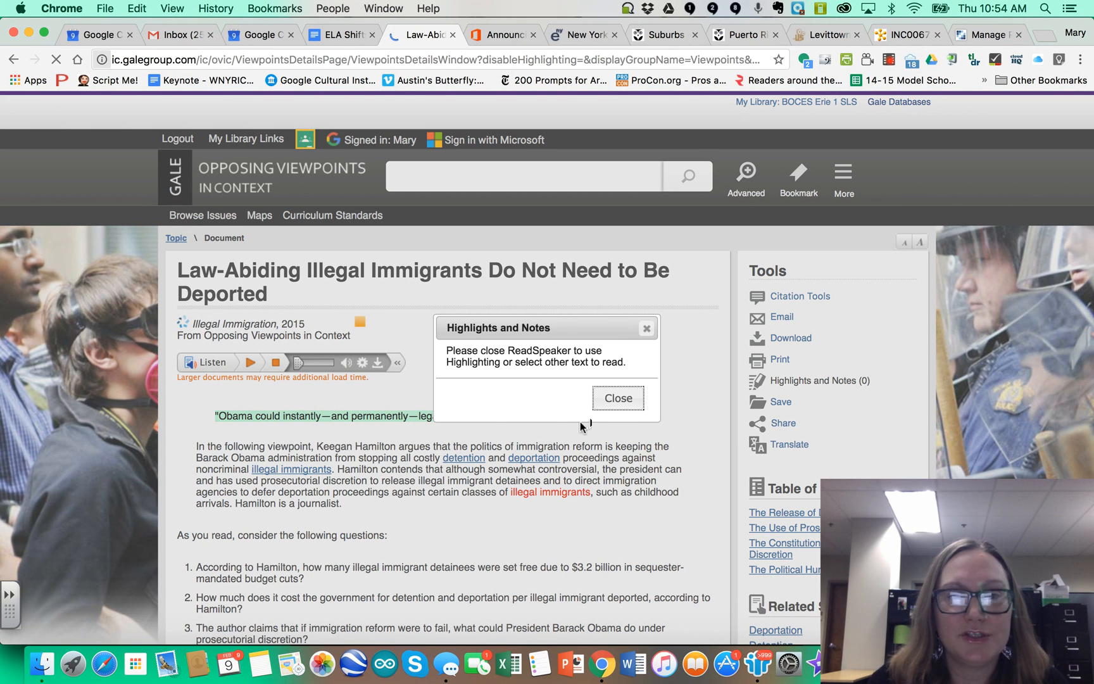
pyautogui.click(647, 329)
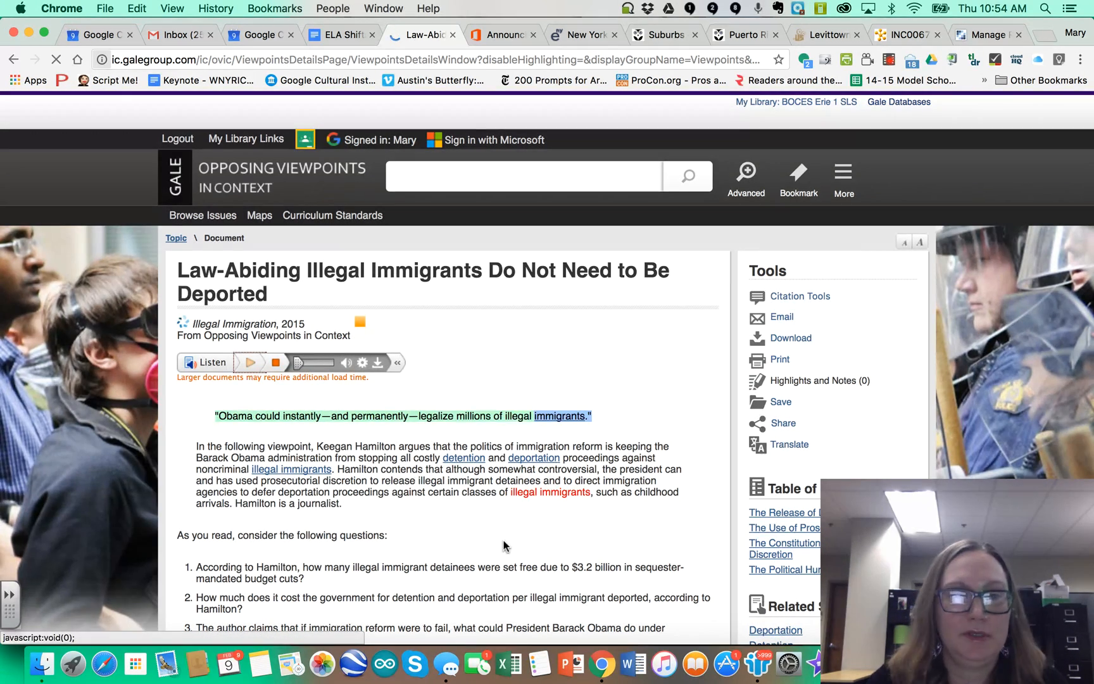
pyautogui.scroll(-3, 633, 522)
pyautogui.scroll(-5, 632, 518)
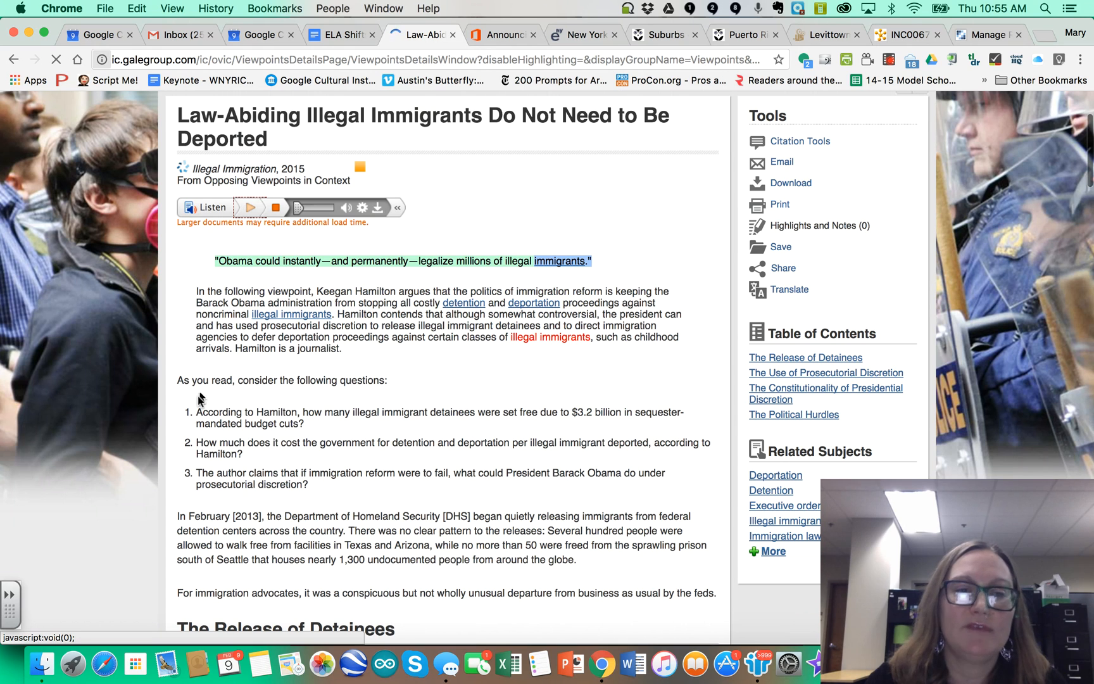
pyautogui.click(198, 410)
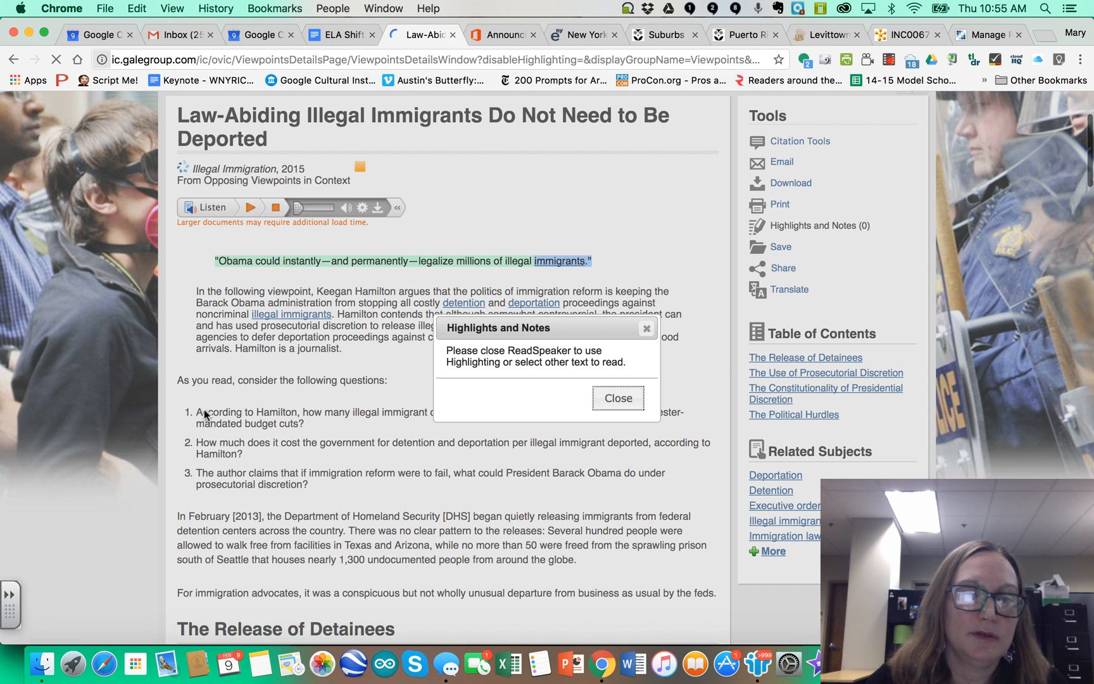
pyautogui.click(620, 398)
# Stop the read-aloud, dismiss the Highlights and Notes messages, and collapse the ReadSpeaker player so that text can be highlighted
pyautogui.click(274, 214)
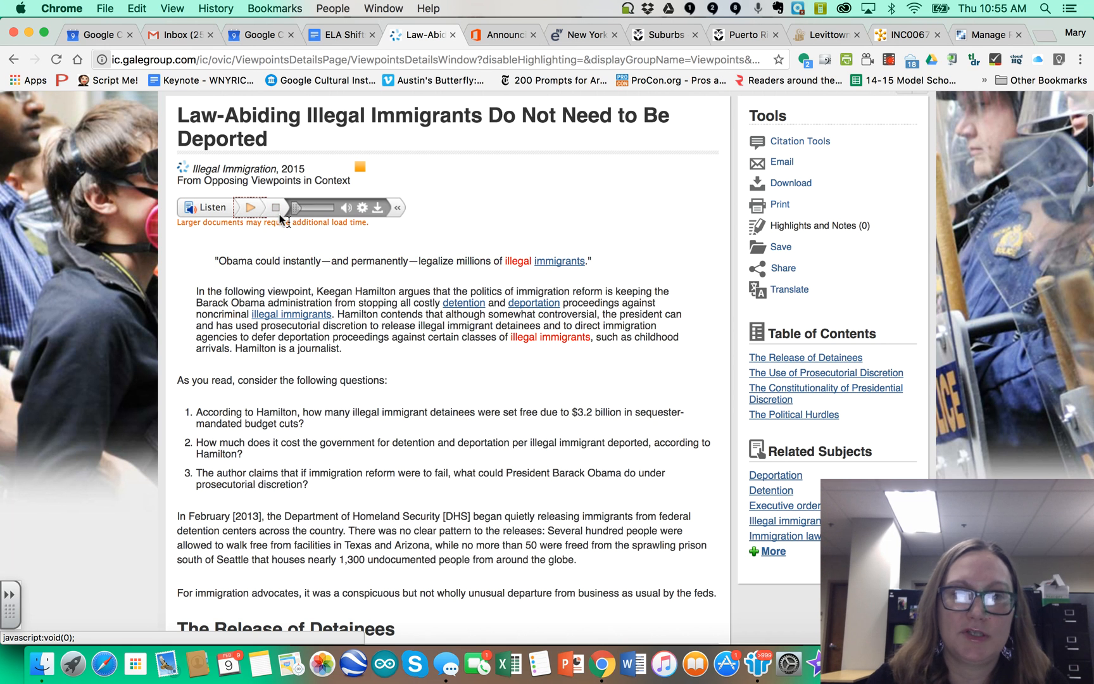
pyautogui.click(199, 413)
pyautogui.click(615, 399)
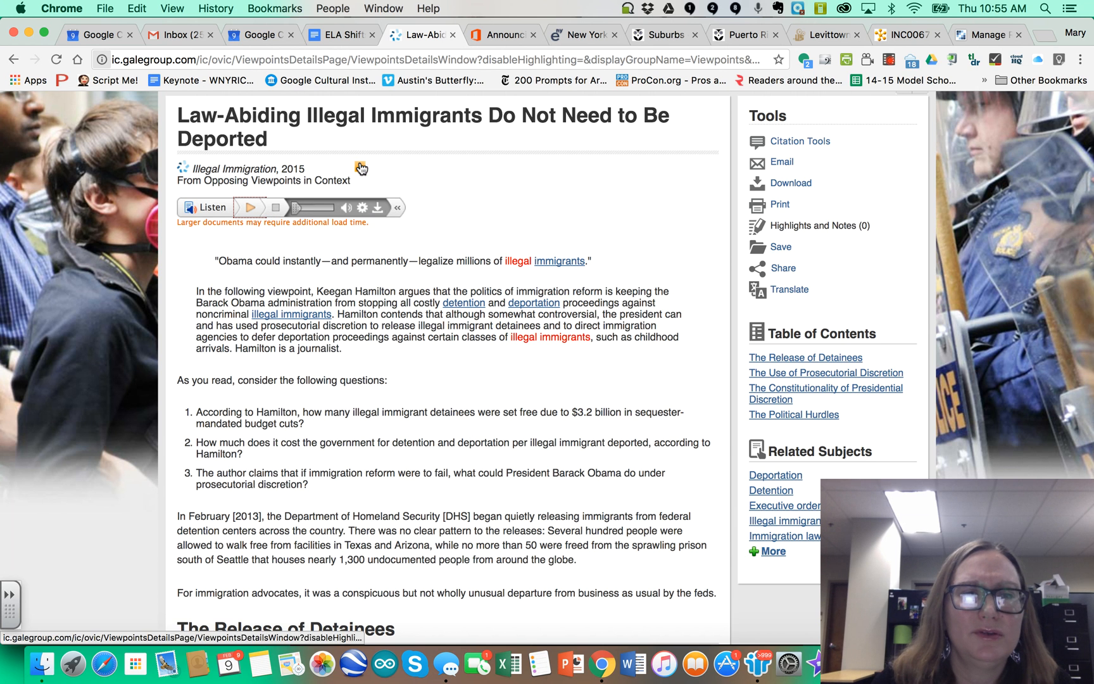
pyautogui.scroll(5, 418, 197)
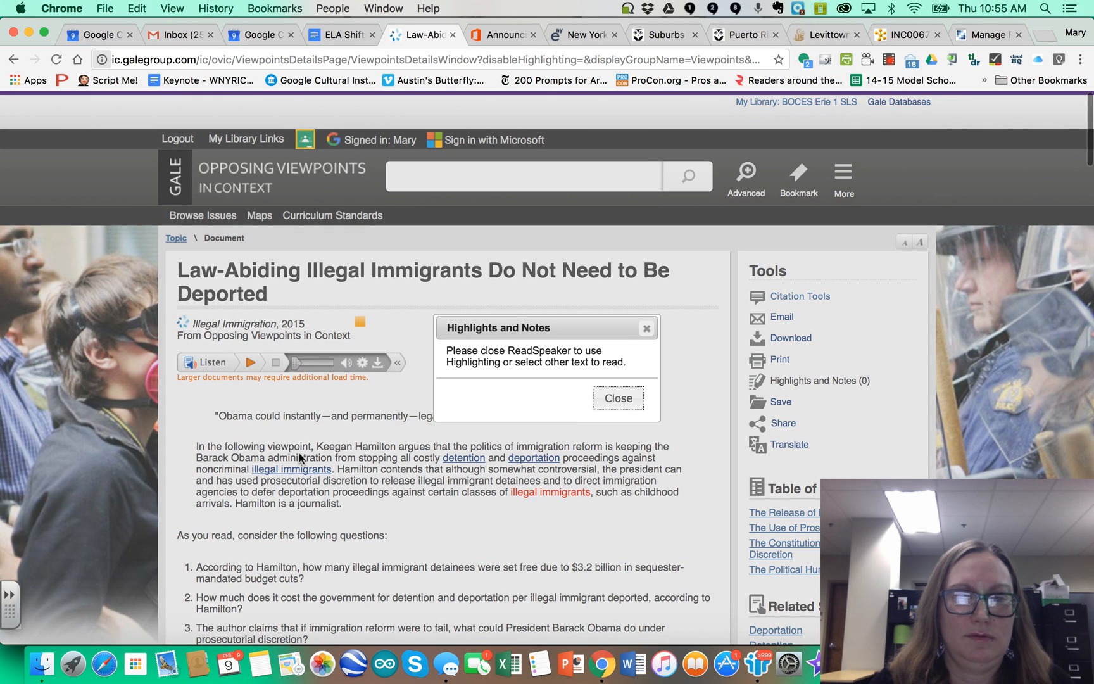
pyautogui.click(211, 453)
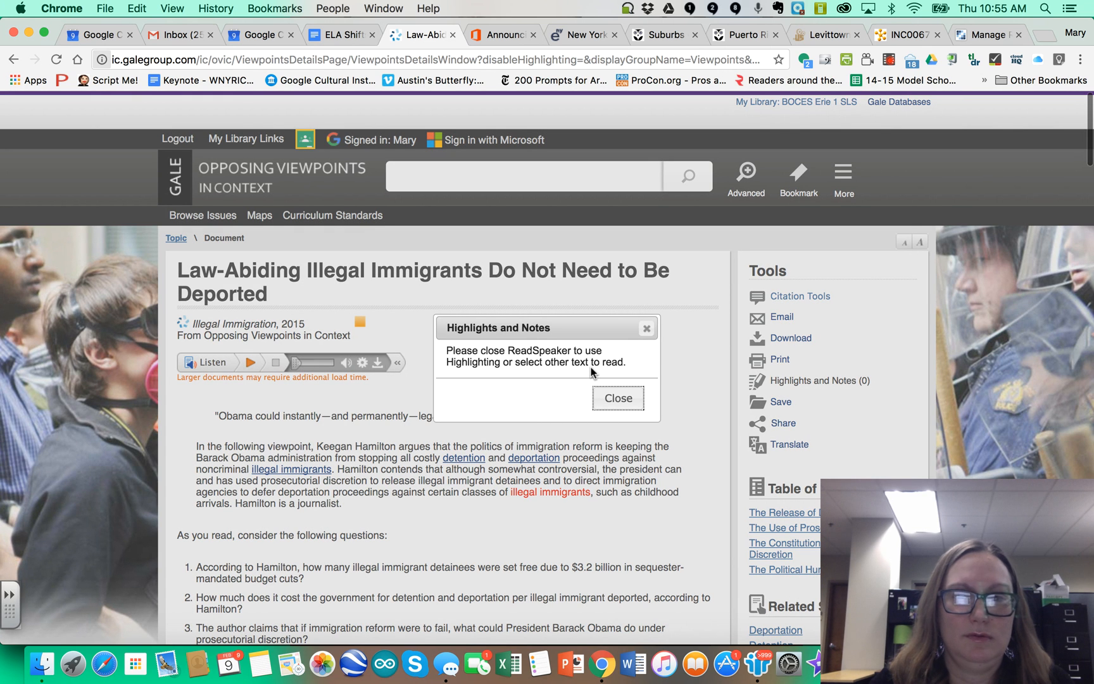
pyautogui.click(621, 406)
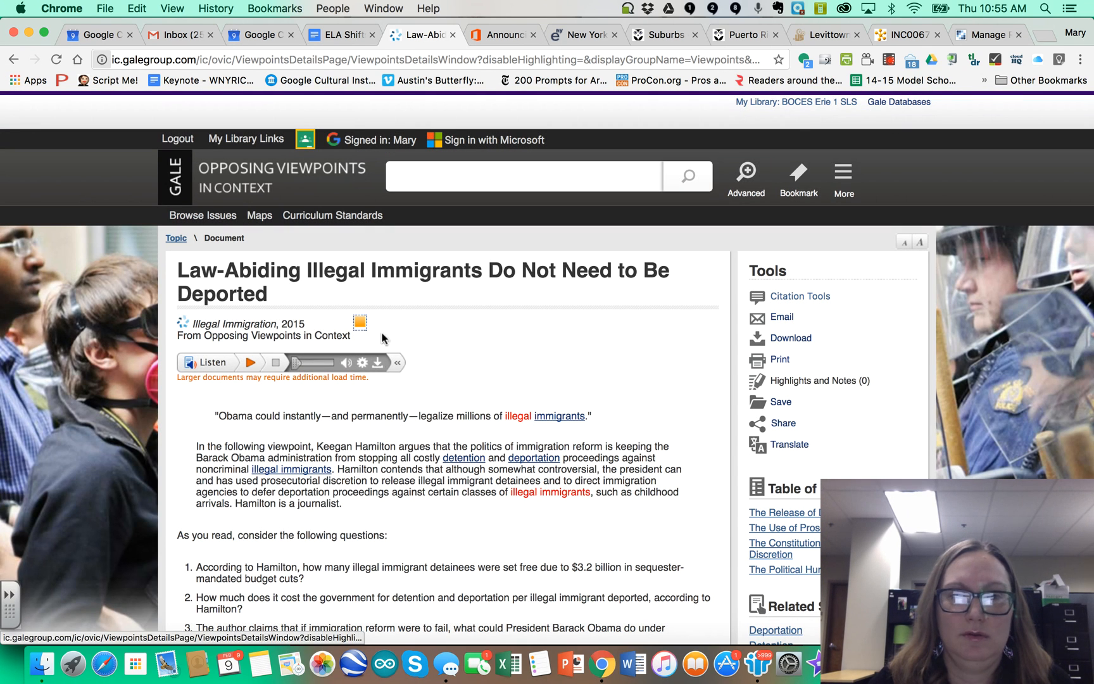
pyautogui.click(399, 366)
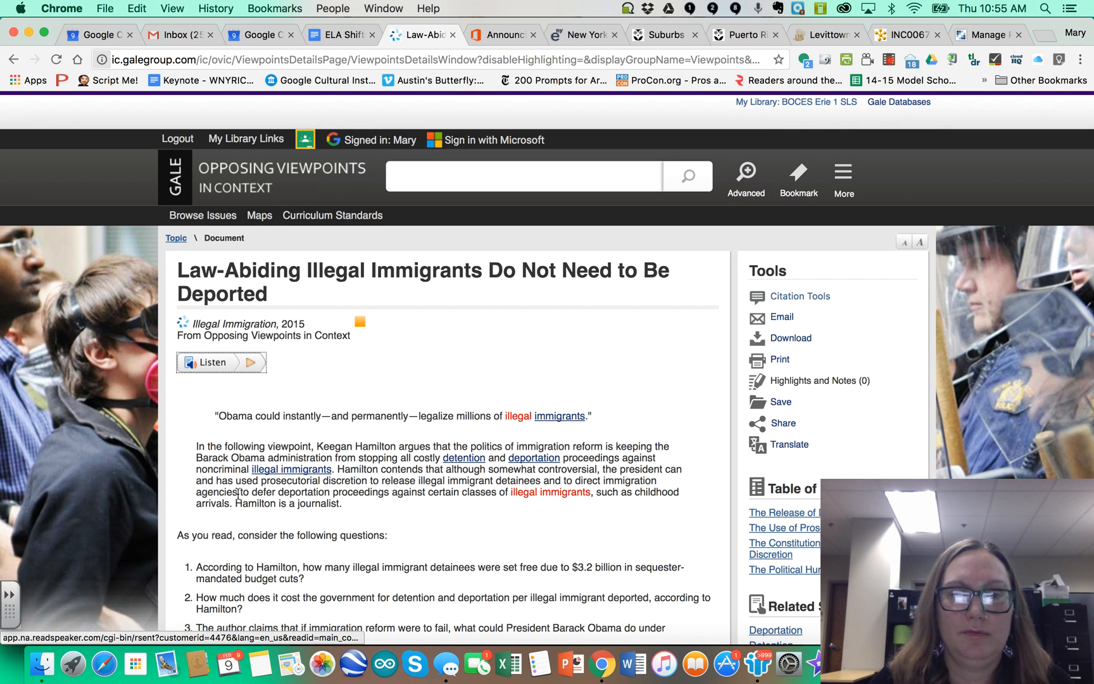
# Highlight the introduction's opening sentence in green, from "In the following viewpoint" through "noncriminal illegal immigrants."
pyautogui.moveTo(196, 445); pyautogui.dragTo(325, 458)
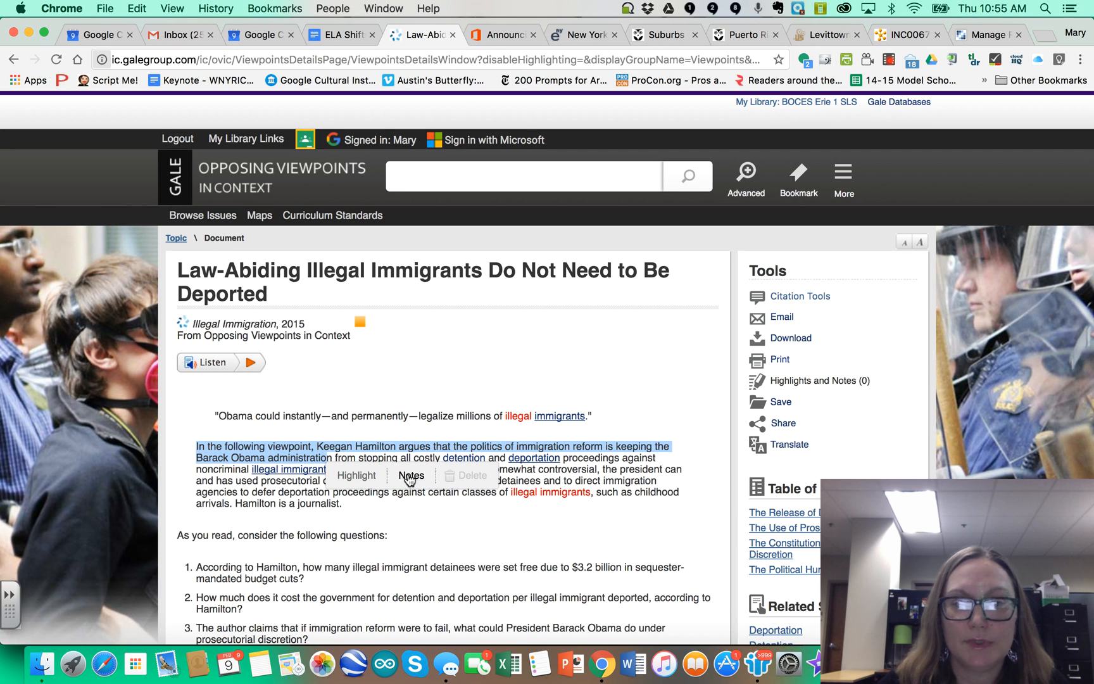
pyautogui.click(353, 473)
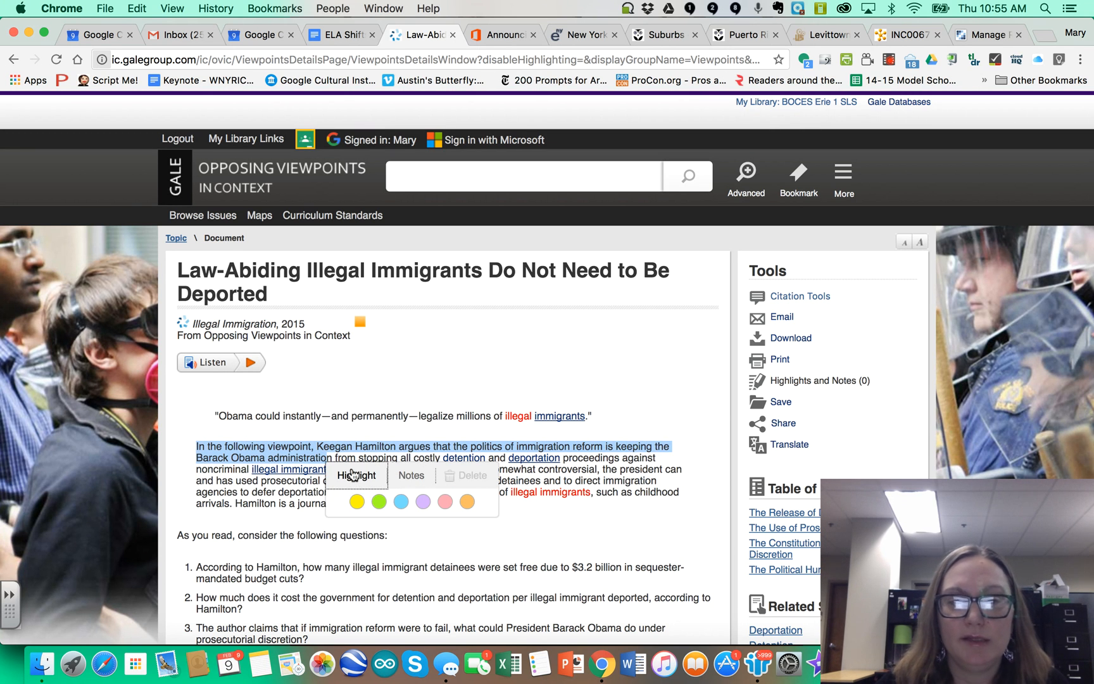
pyautogui.click(378, 501)
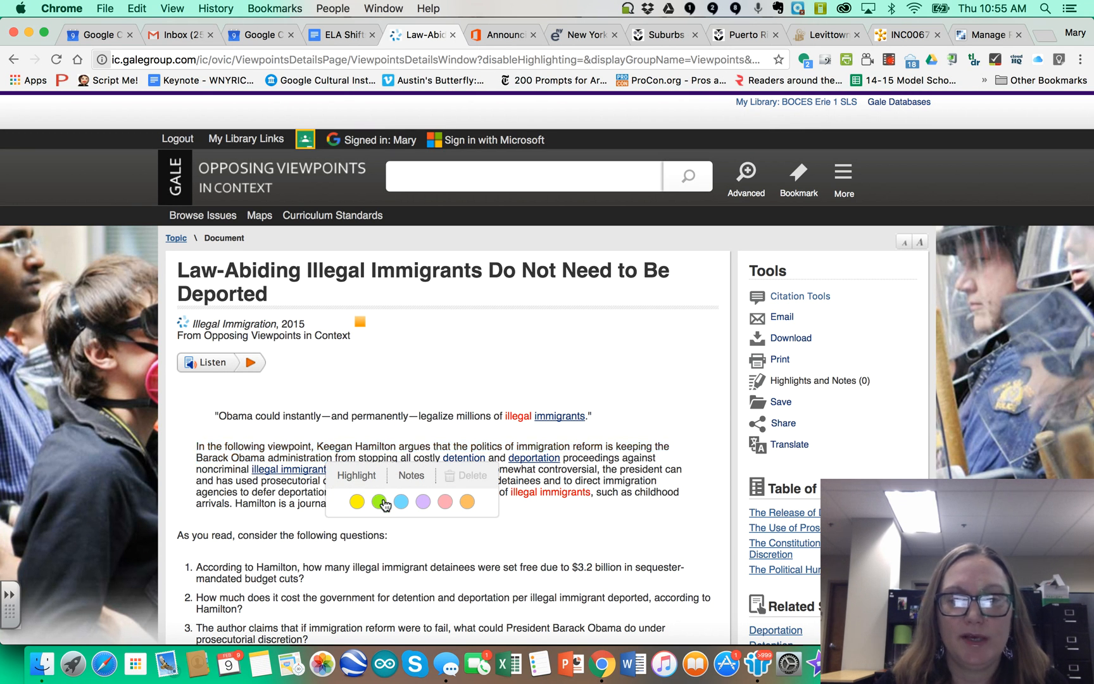
pyautogui.click(331, 457)
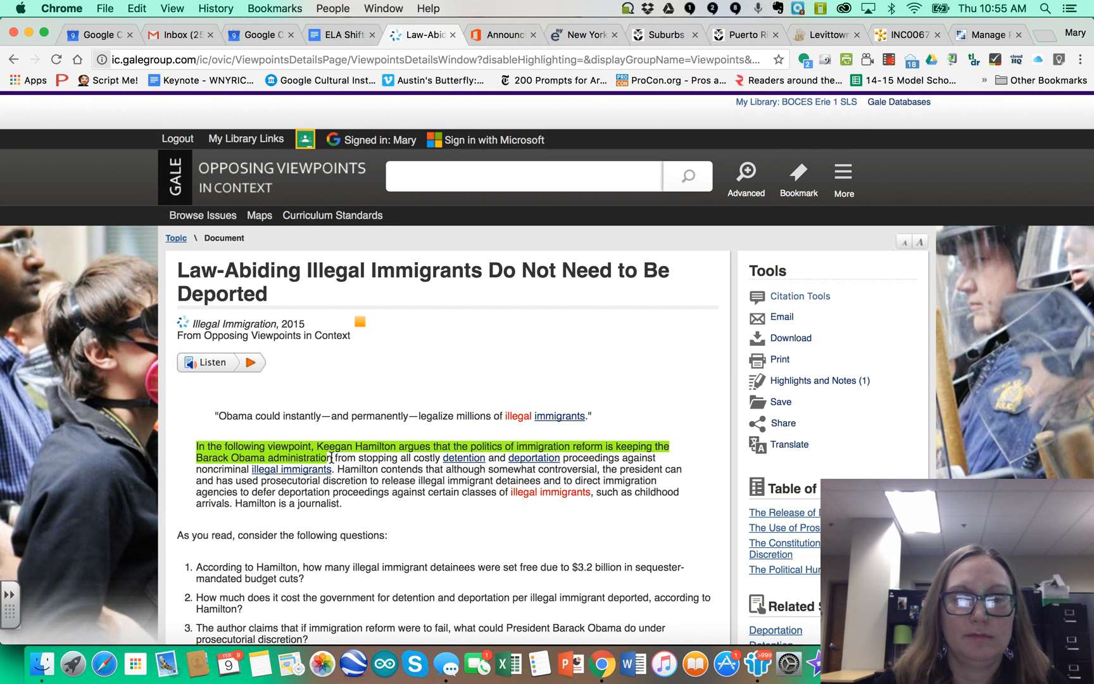
pyautogui.moveTo(327, 456); pyautogui.dragTo(334, 468)
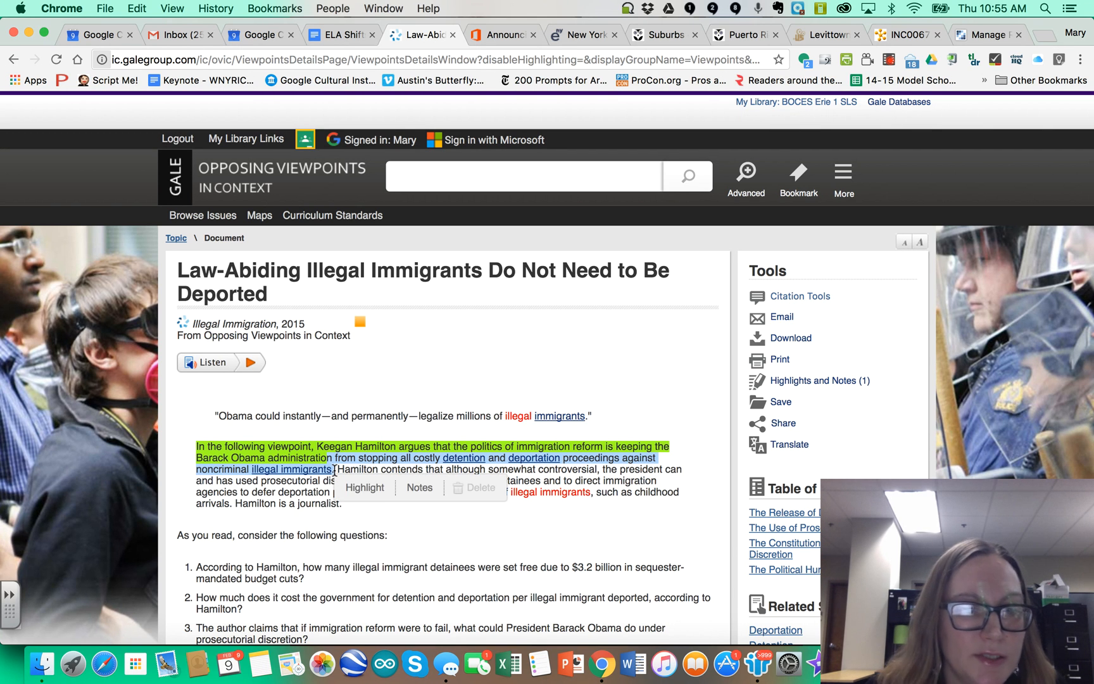
pyautogui.click(368, 491)
pyautogui.click(388, 514)
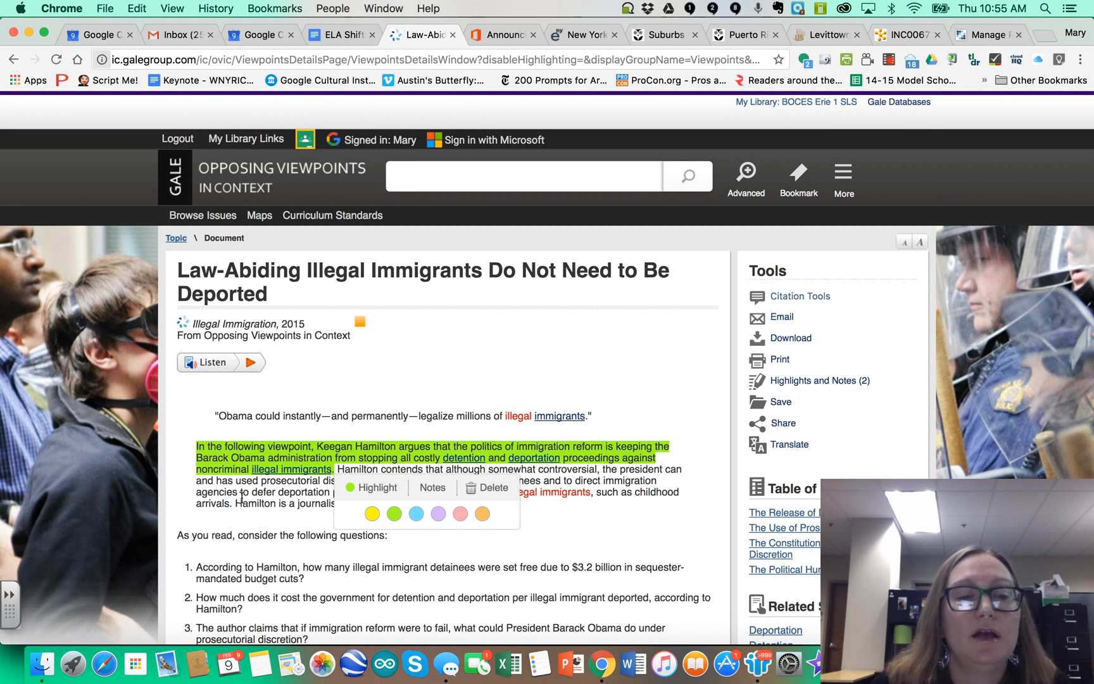
# Attach the note "How has this changed with the current presidential administration?" to the green highlight and save it
pyautogui.click(425, 491)
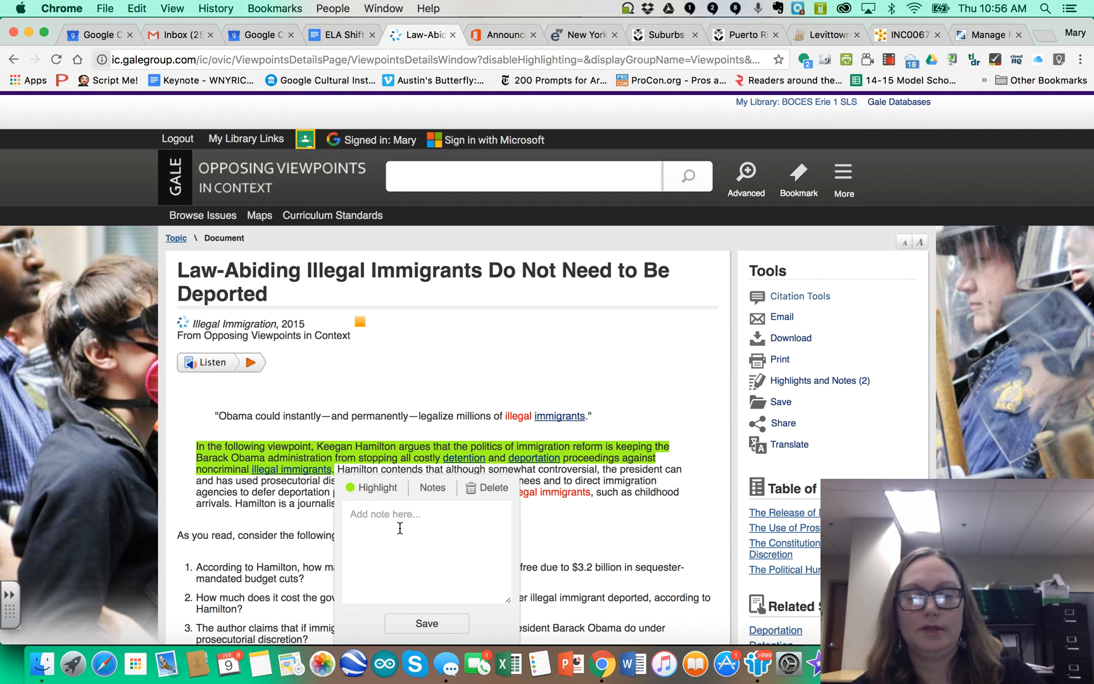
pyautogui.write('How h')
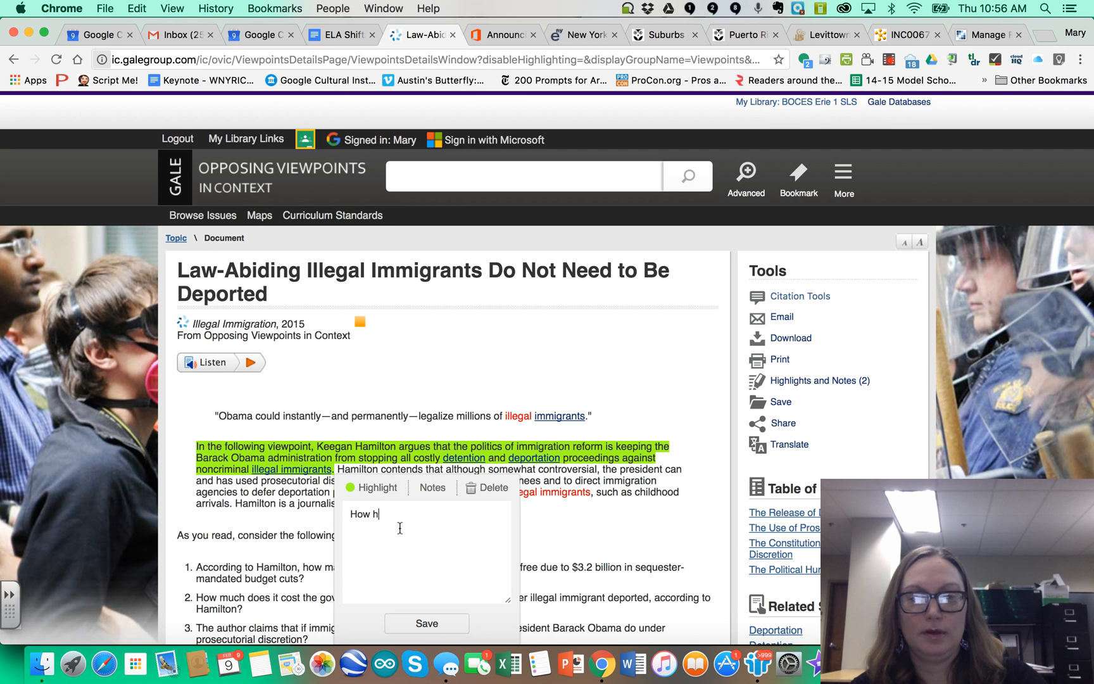
pyautogui.write('as this changed')
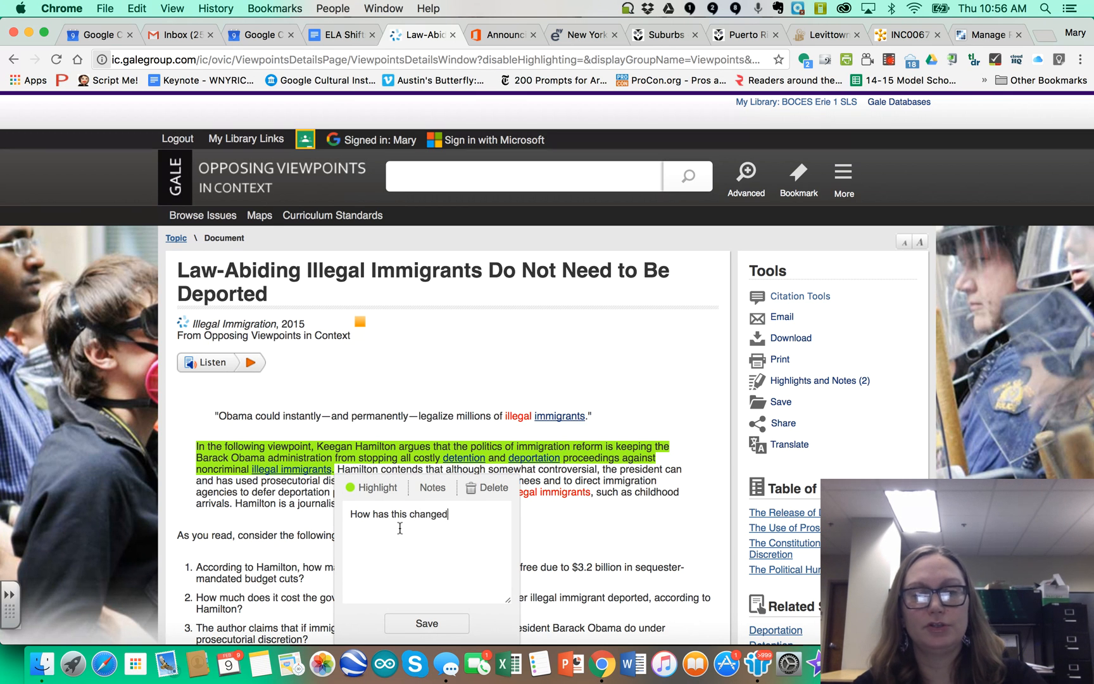
pyautogui.write(' with the curr')
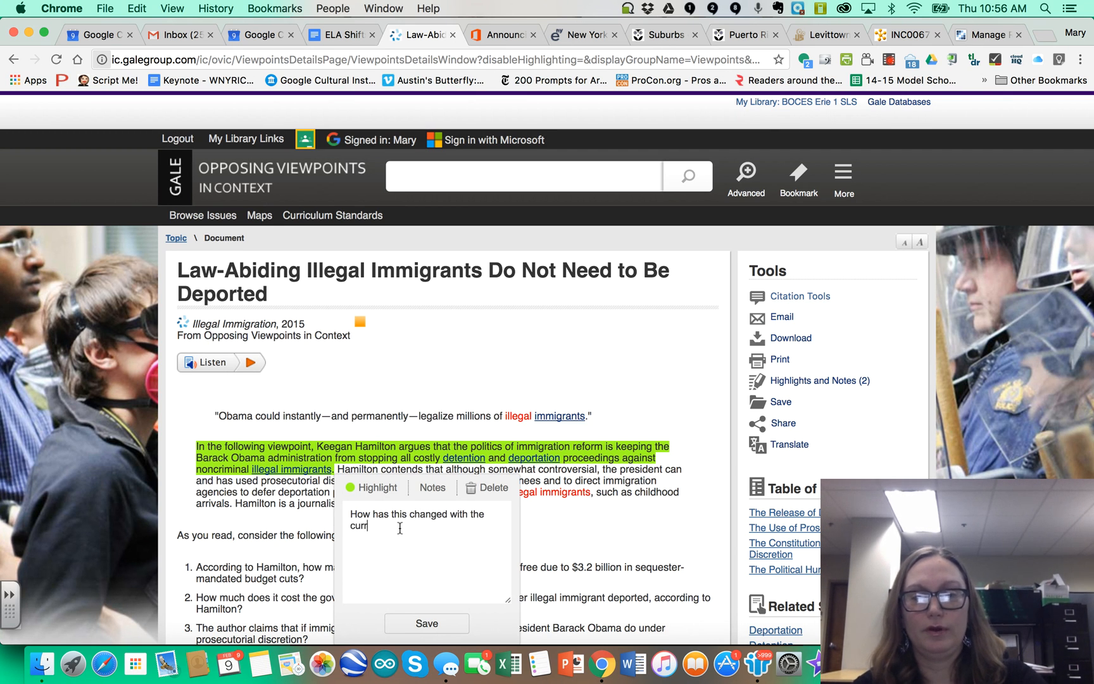
pyautogui.write('ent pre')
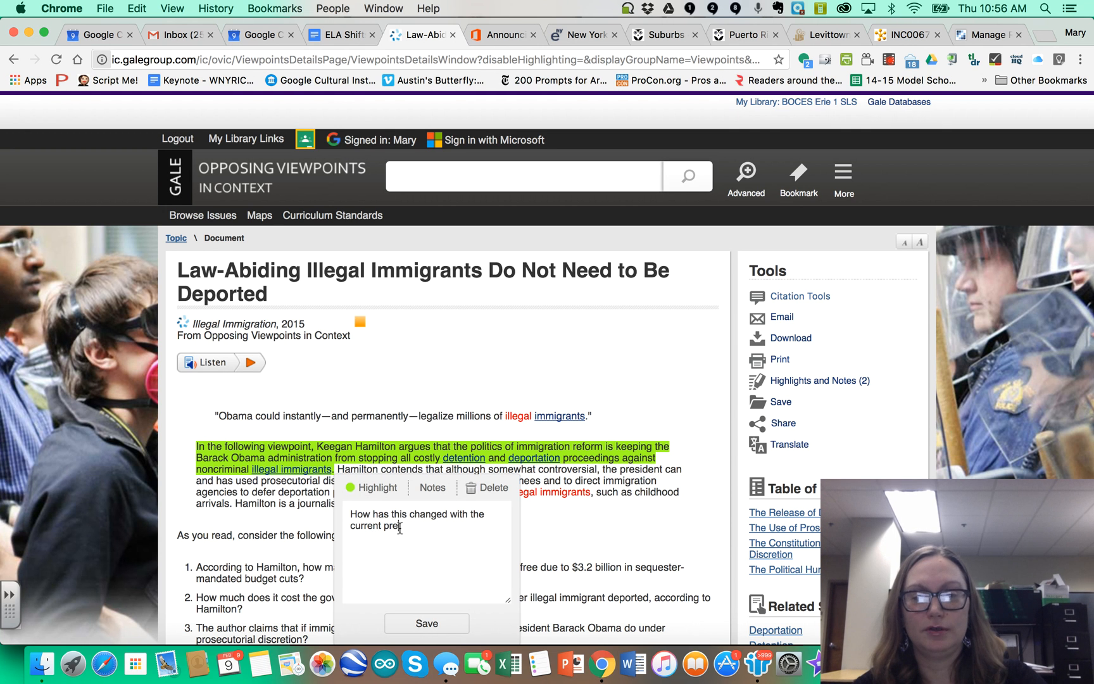
pyautogui.write('sidenti')
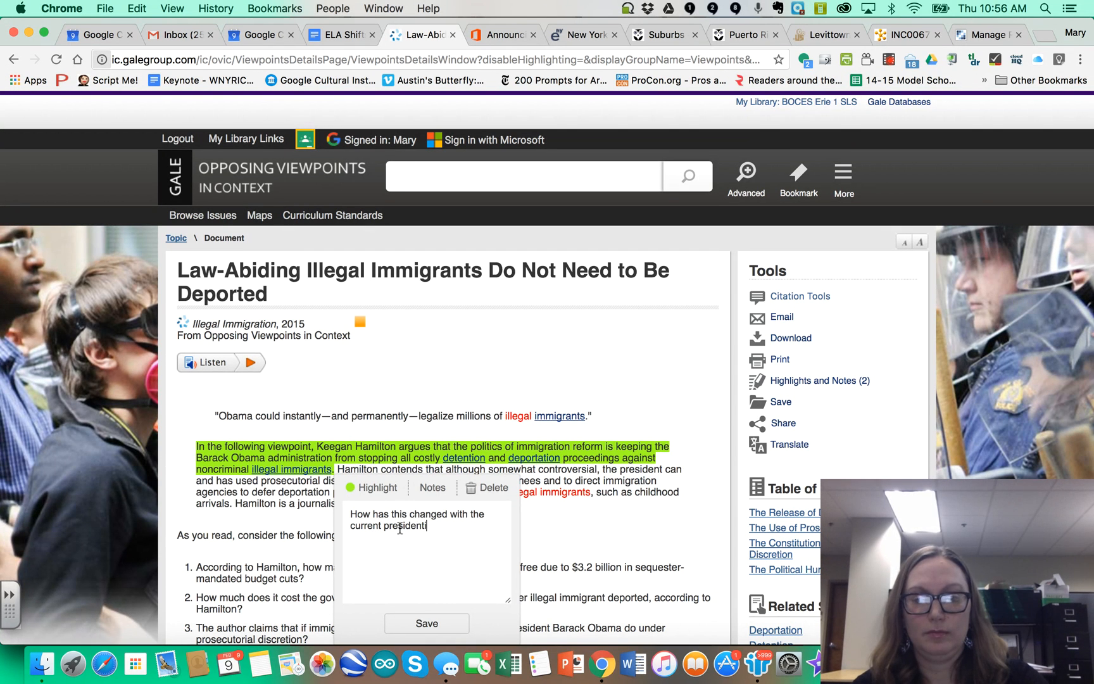
pyautogui.write('al administ')
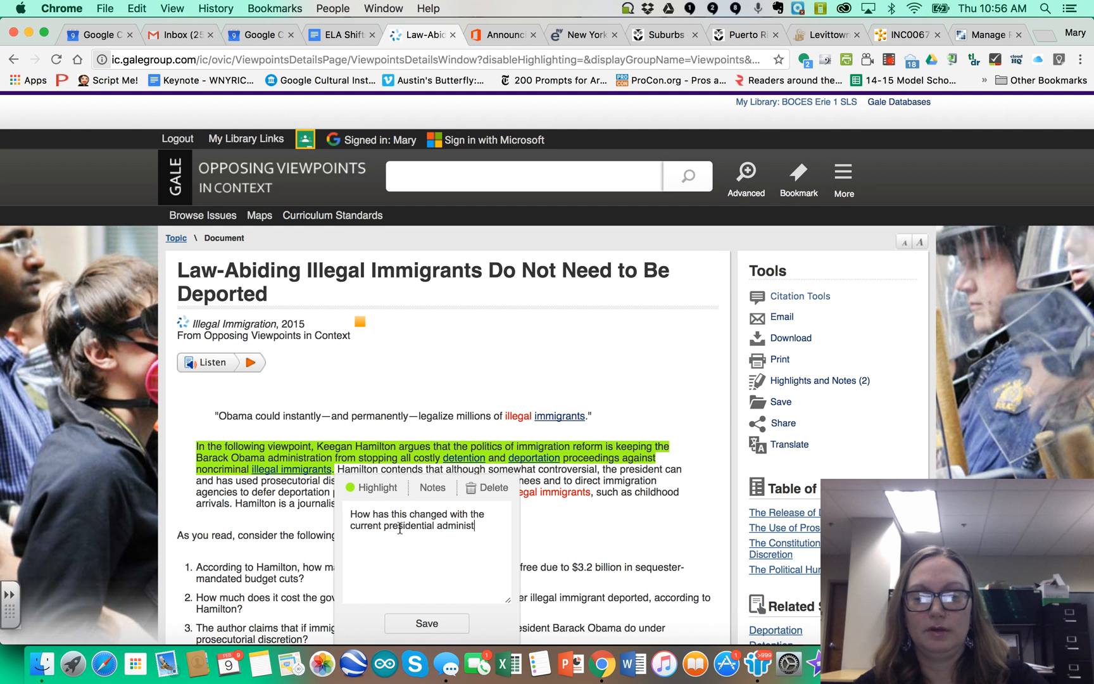
pyautogui.write('ration?')
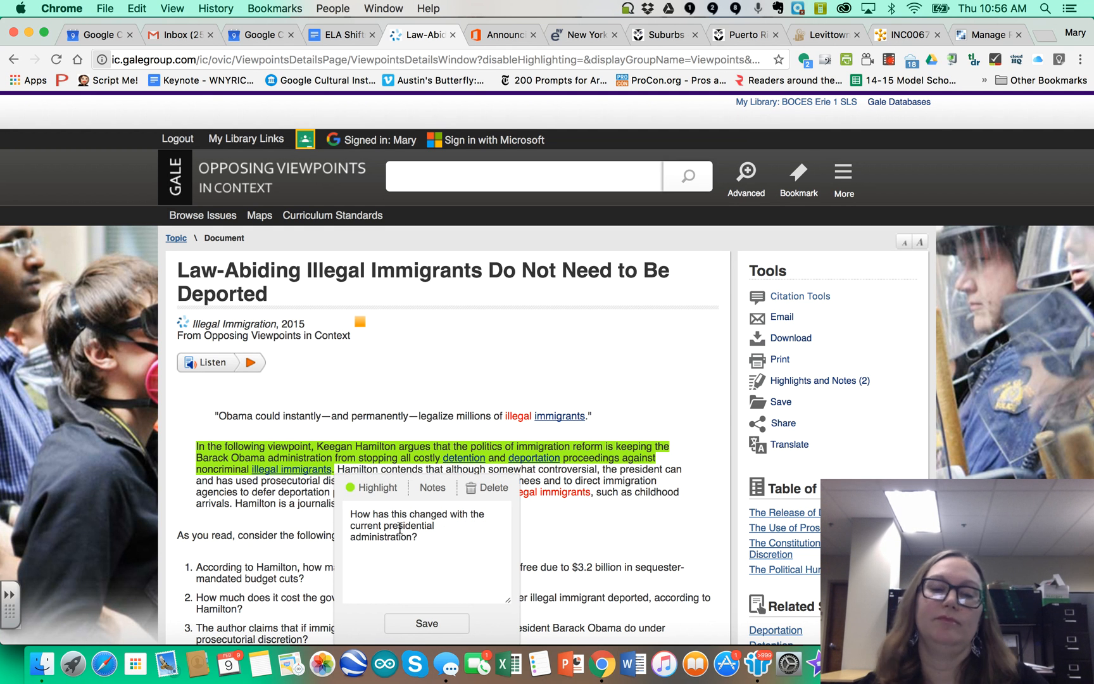
pyautogui.scroll(-5, 433, 532)
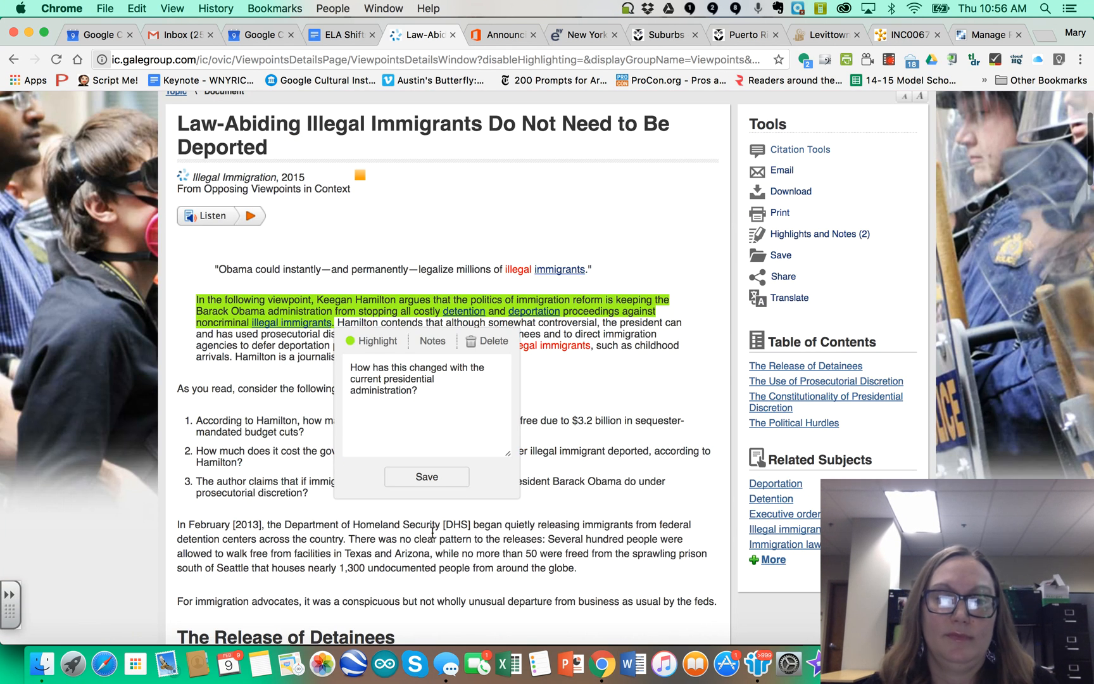
pyautogui.click(422, 476)
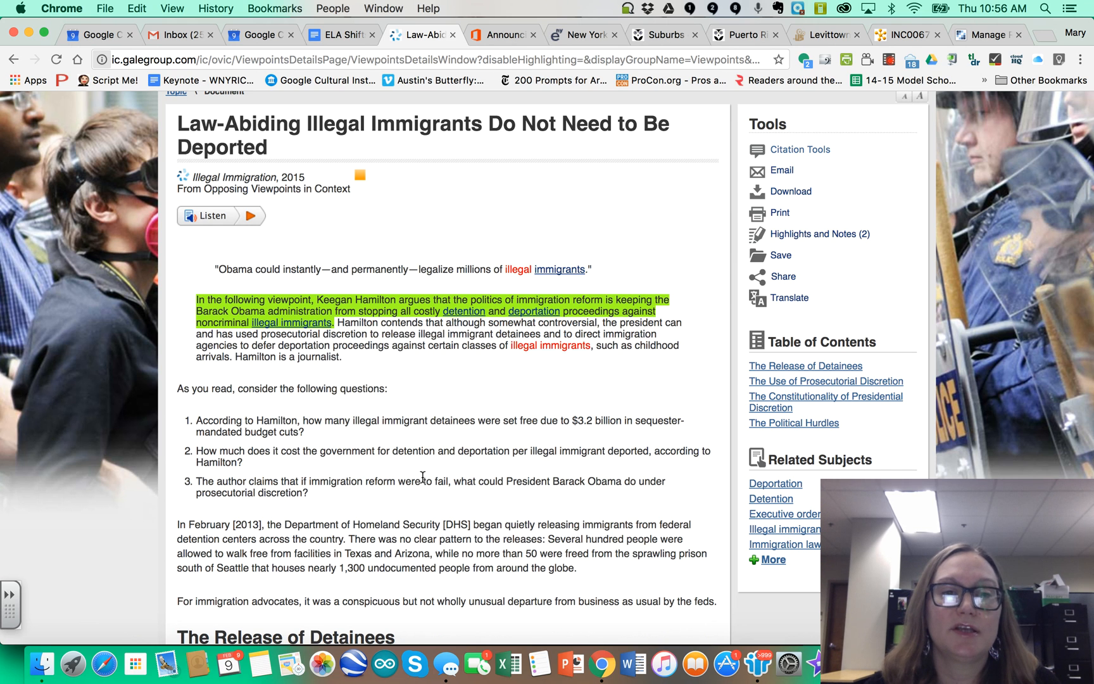
# Reopen the note attached to the green highlight to review it, and save it again
pyautogui.click(380, 315)
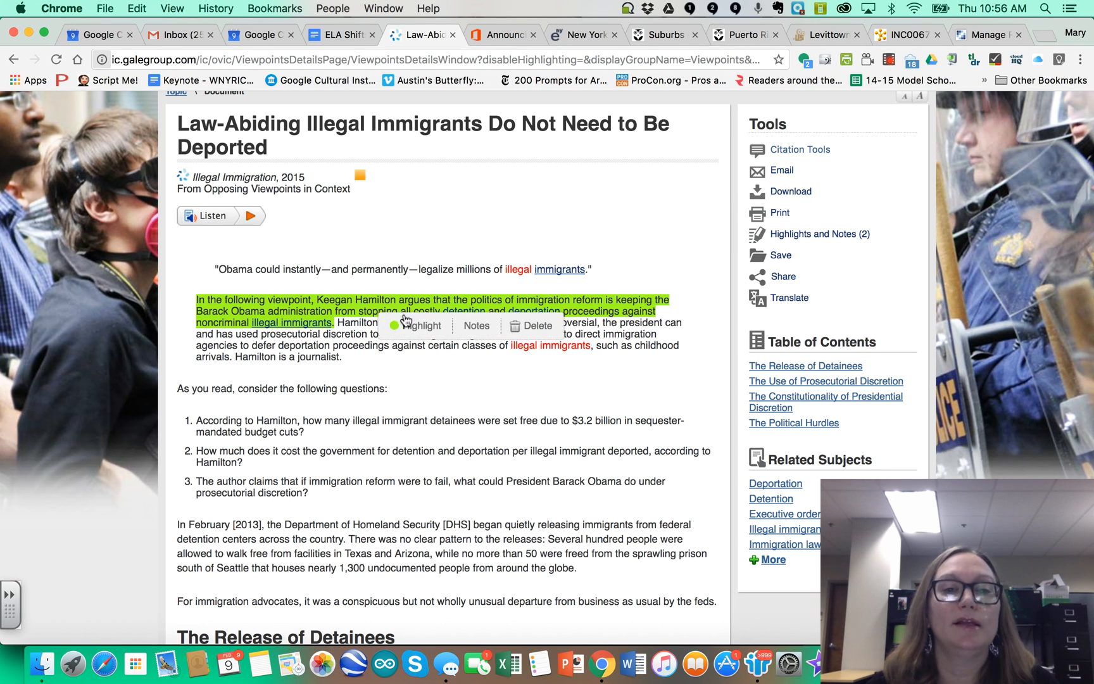
pyautogui.click(476, 327)
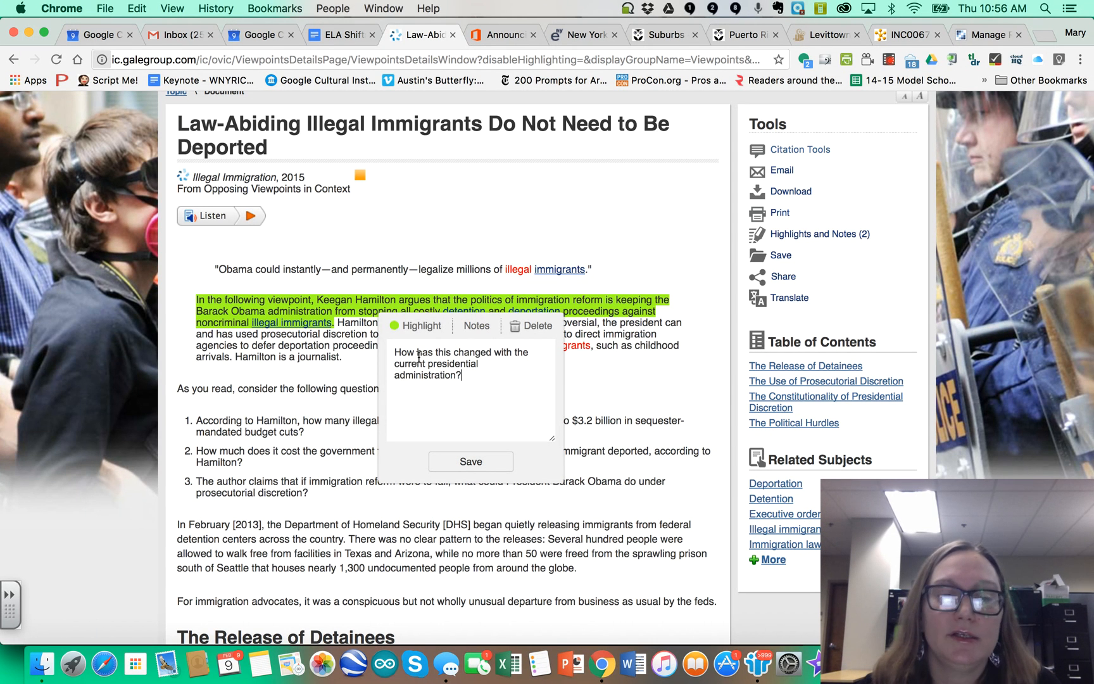
pyautogui.click(471, 464)
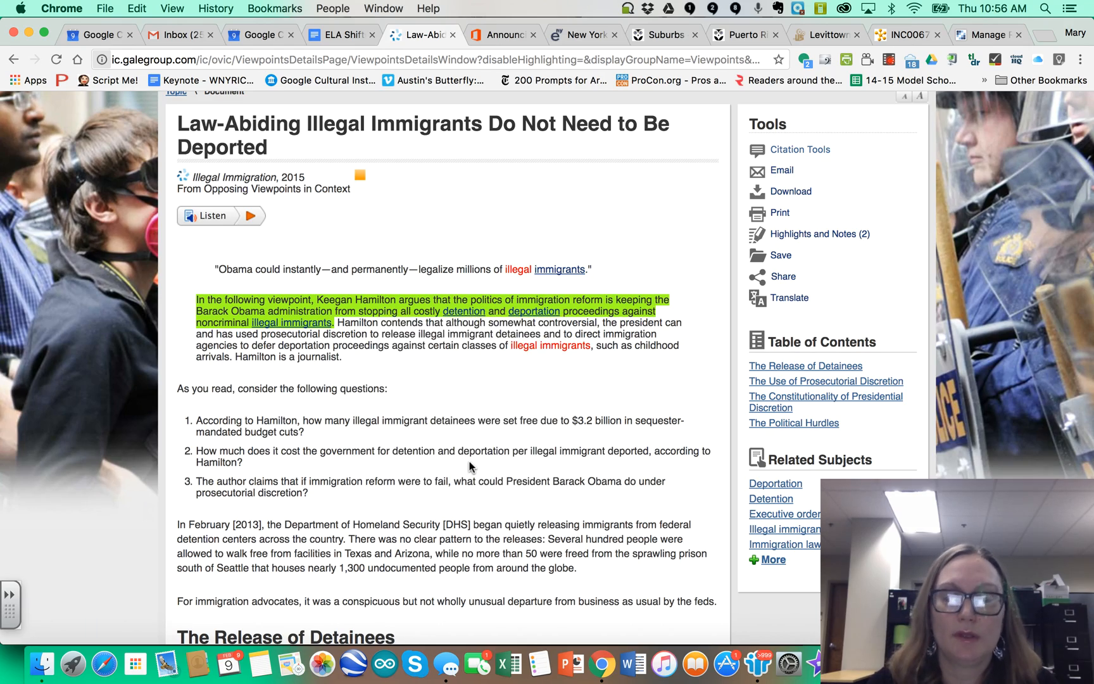
# Examine the further readings and periodicals at the article's end, and select the Source Citation to point it out
pyautogui.scroll(-15, 469, 467)
pyautogui.scroll(-20, 469, 466)
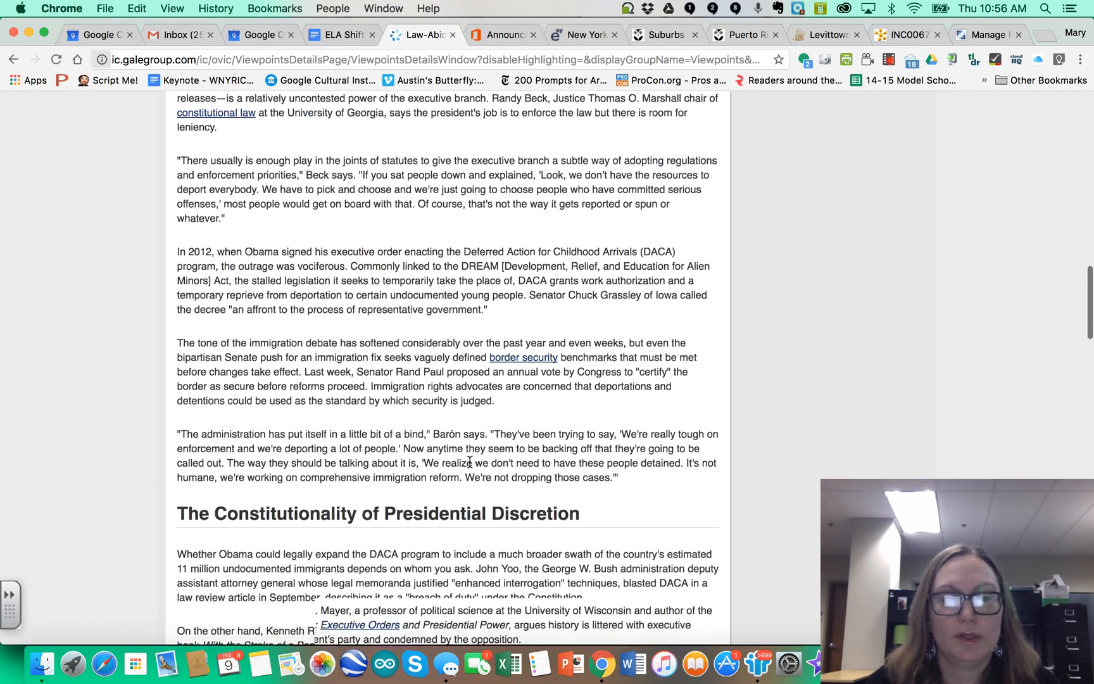
pyautogui.scroll(-5, 469, 462)
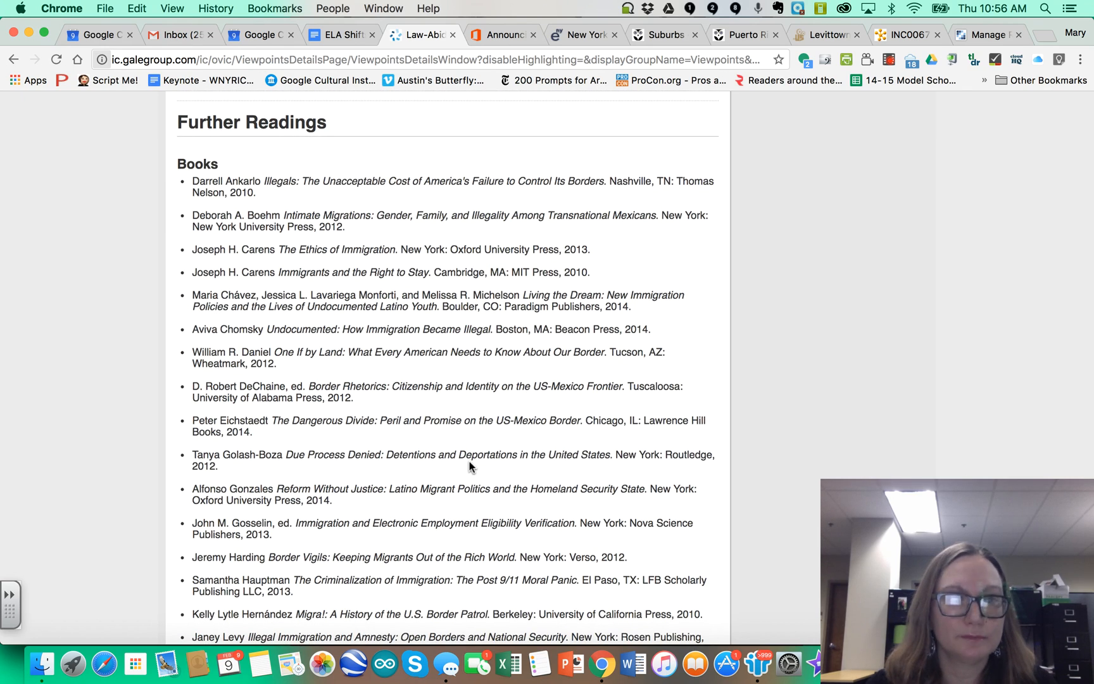
pyautogui.scroll(-3, 470, 466)
pyautogui.scroll(-20, 469, 461)
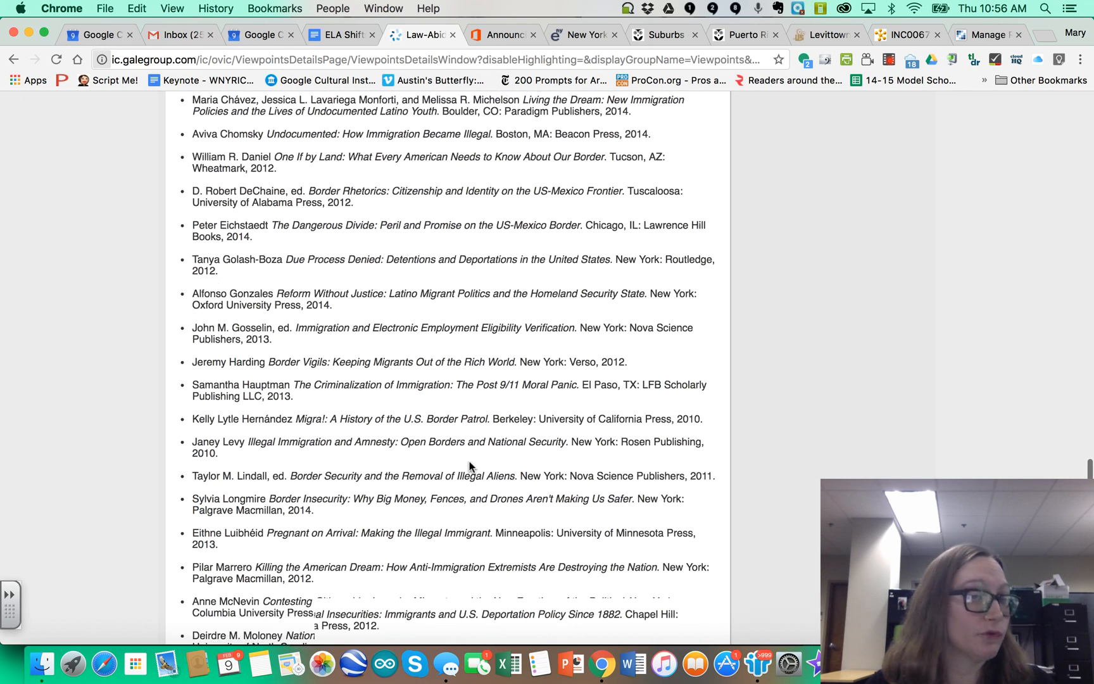
pyautogui.scroll(-5, 470, 463)
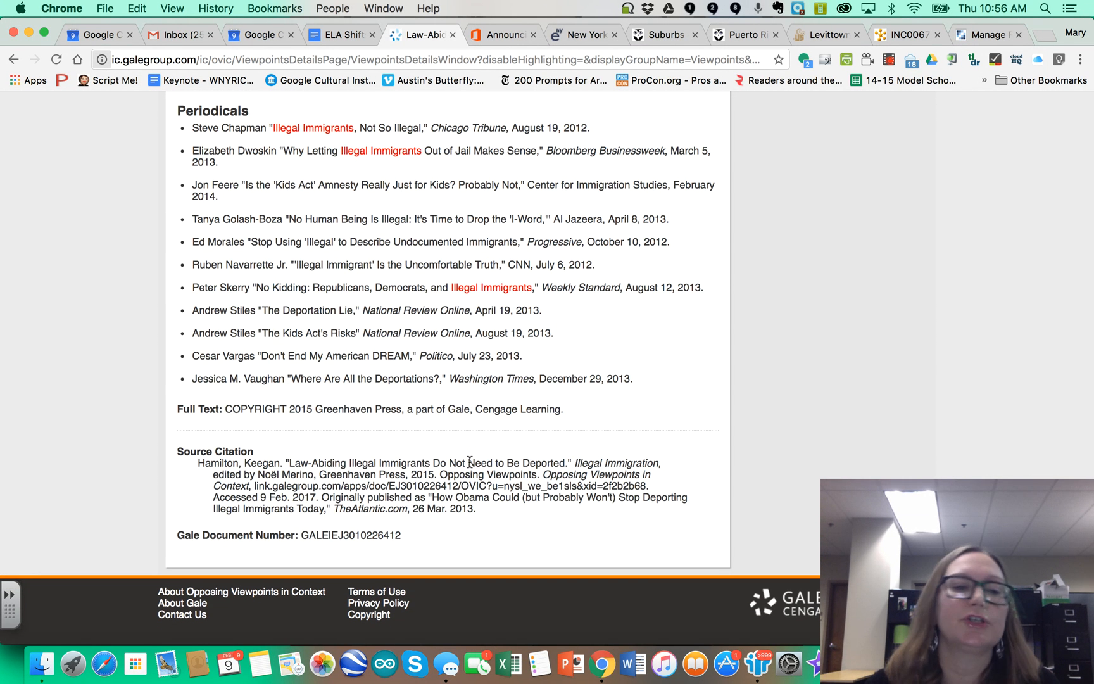
pyautogui.scroll(-1, 448, 396)
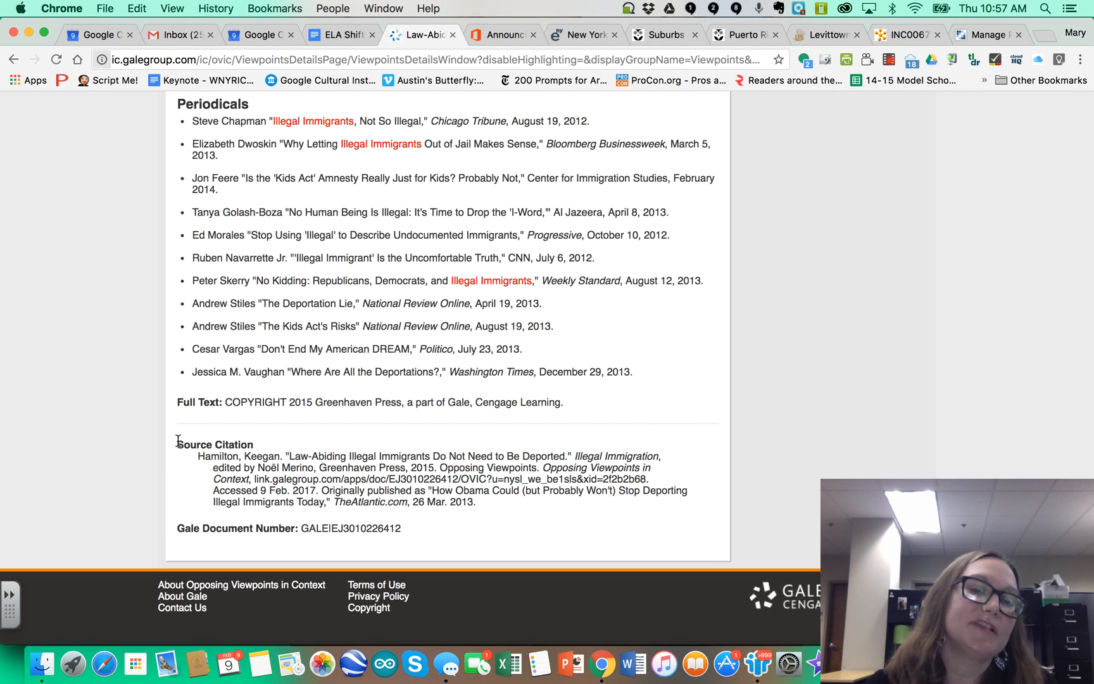
pyautogui.moveTo(178, 442); pyautogui.dragTo(468, 512)
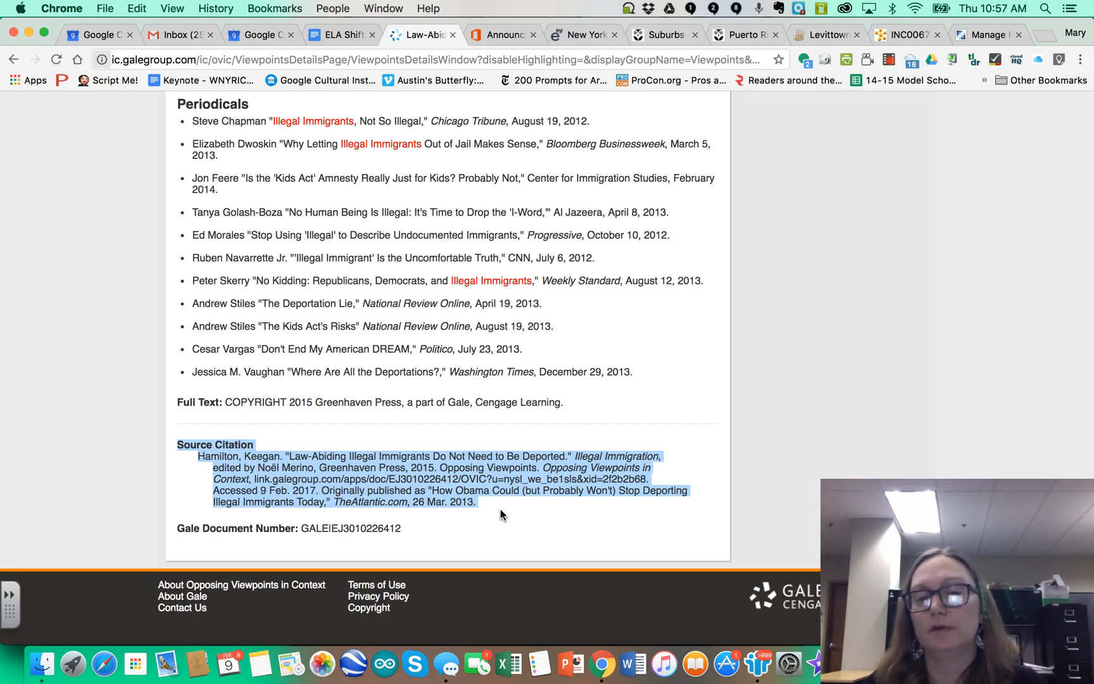
pyautogui.click(869, 347)
# Display the article's citation in APA 6th Edition format, select its text, and close the citation tools
pyautogui.scroll(5, 869, 346)
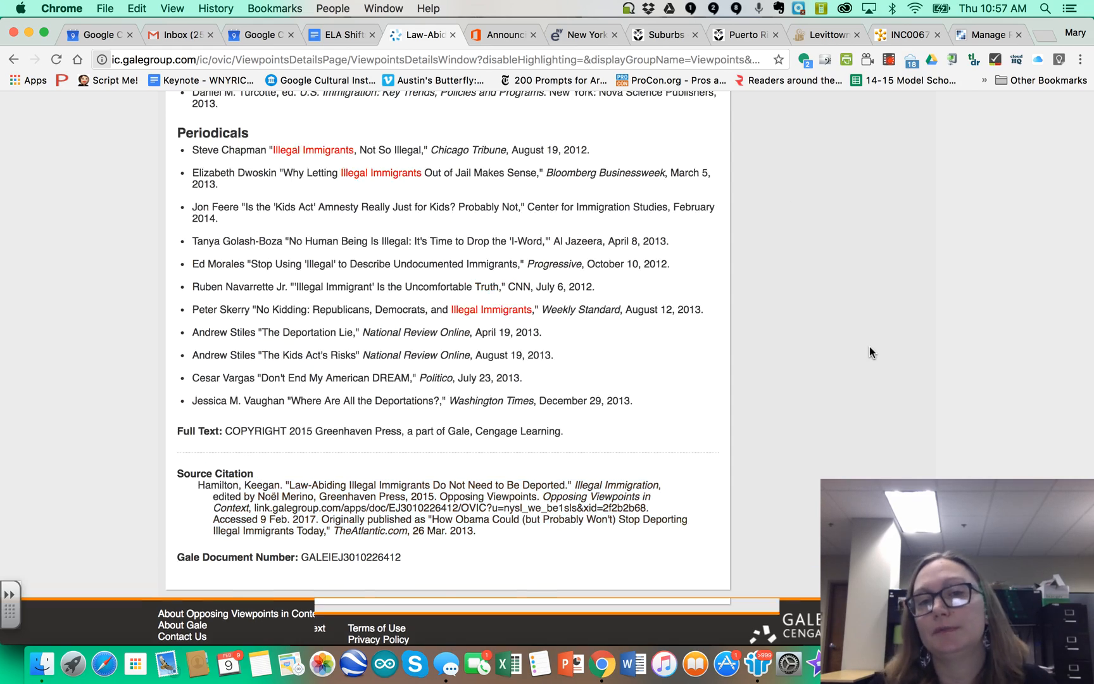
pyautogui.scroll(15, 869, 346)
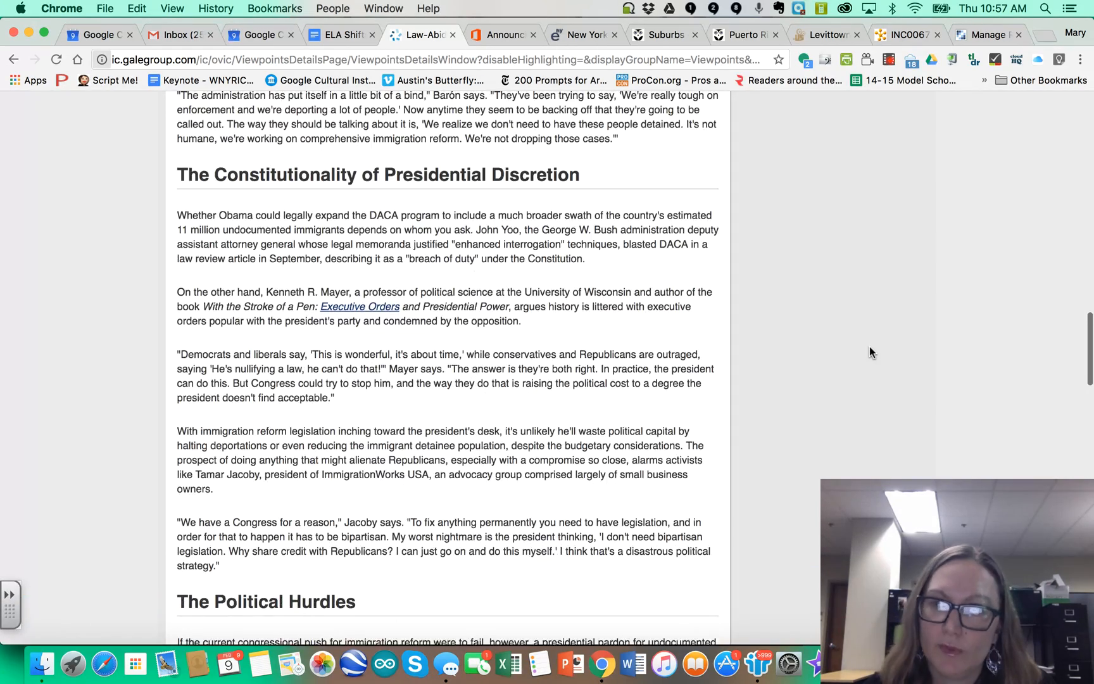
pyautogui.scroll(8, 870, 347)
pyautogui.scroll(6, 869, 347)
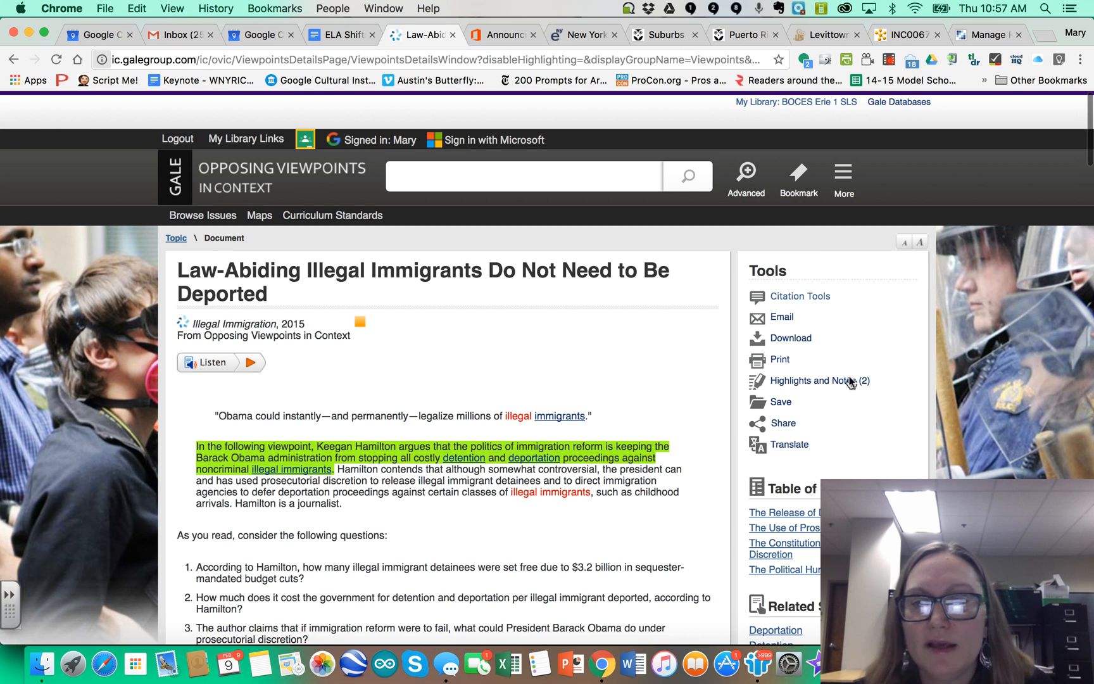
pyautogui.click(822, 299)
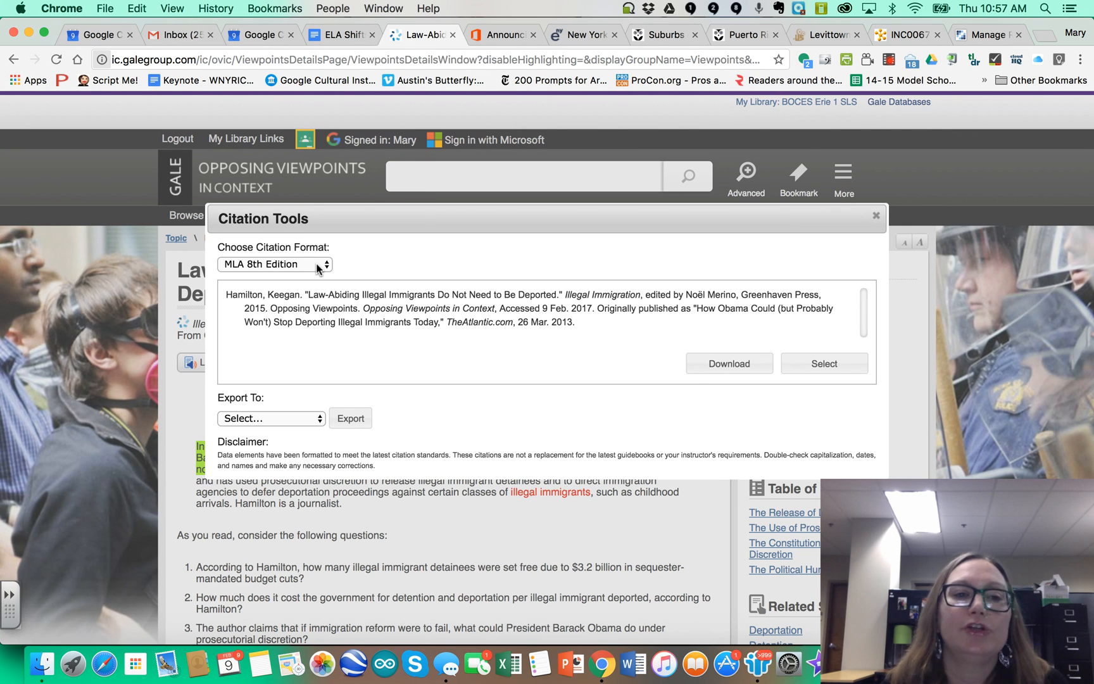
pyautogui.click(308, 296)
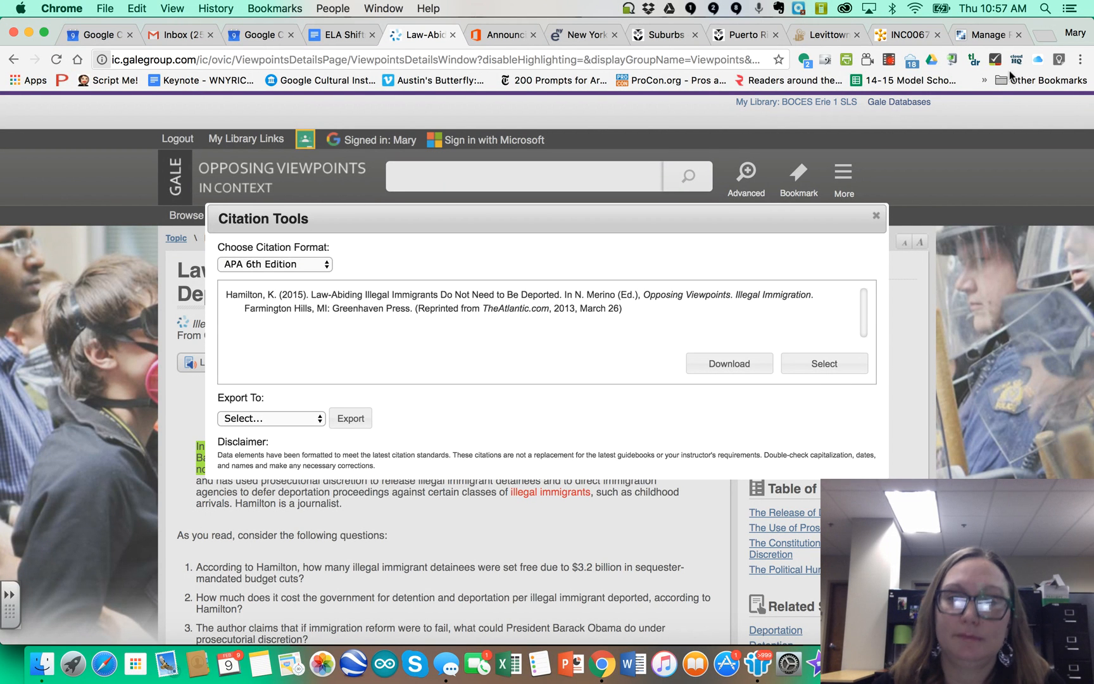
pyautogui.click(830, 365)
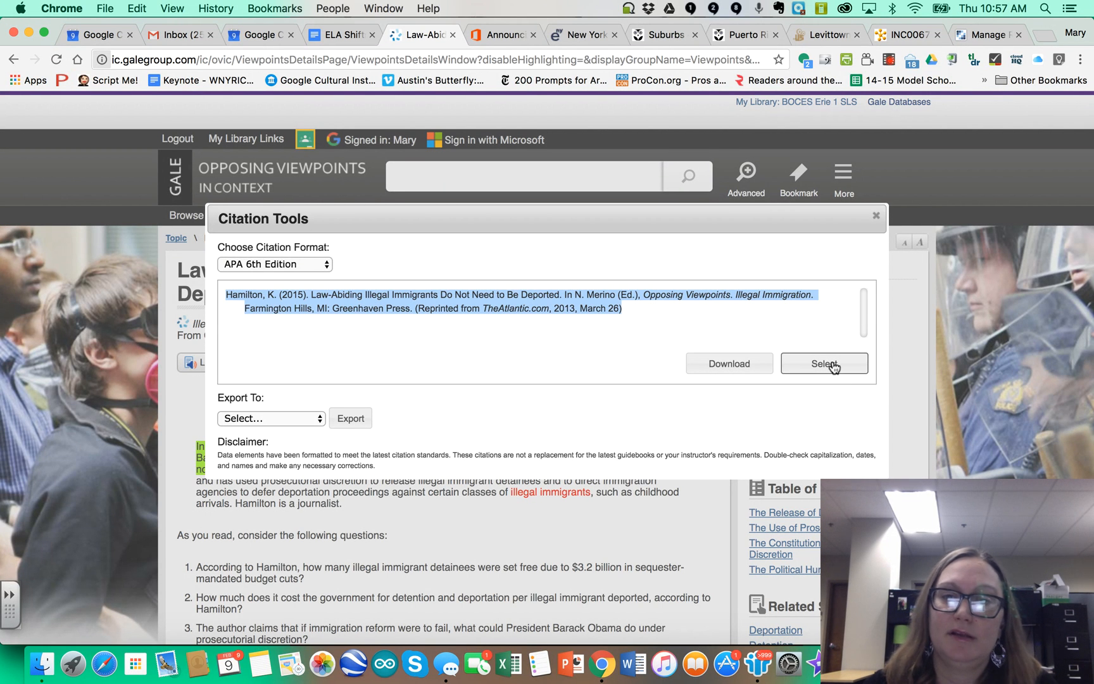
pyautogui.click(877, 215)
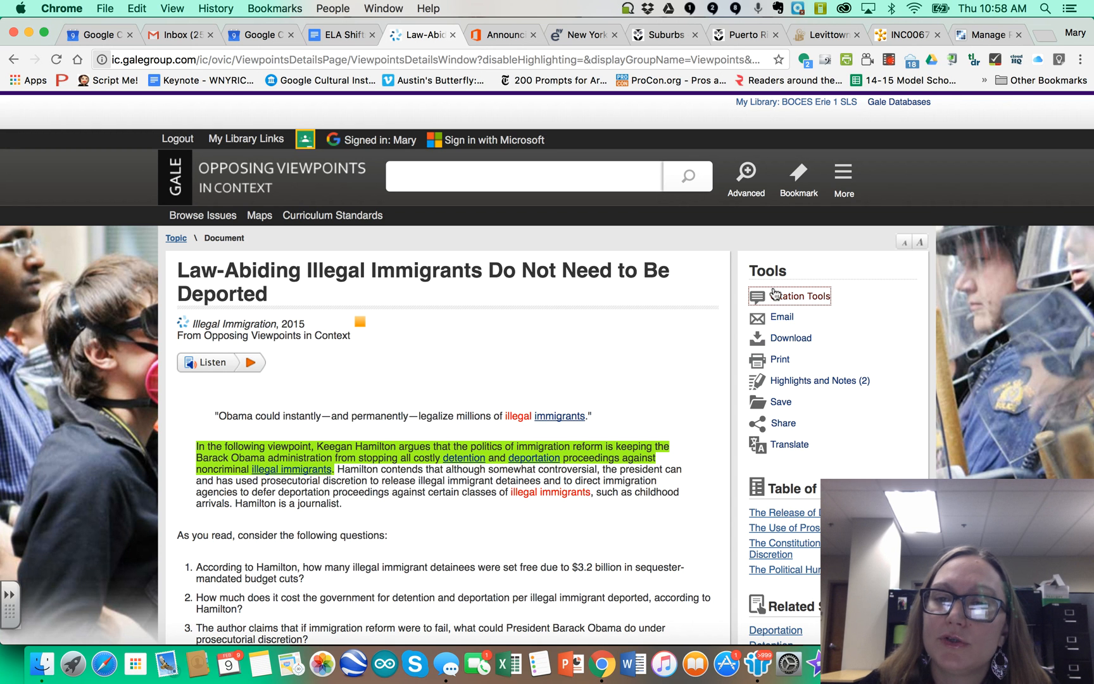
# Download the article to Google Drive and dismiss the confirmation
pyautogui.click(791, 338)
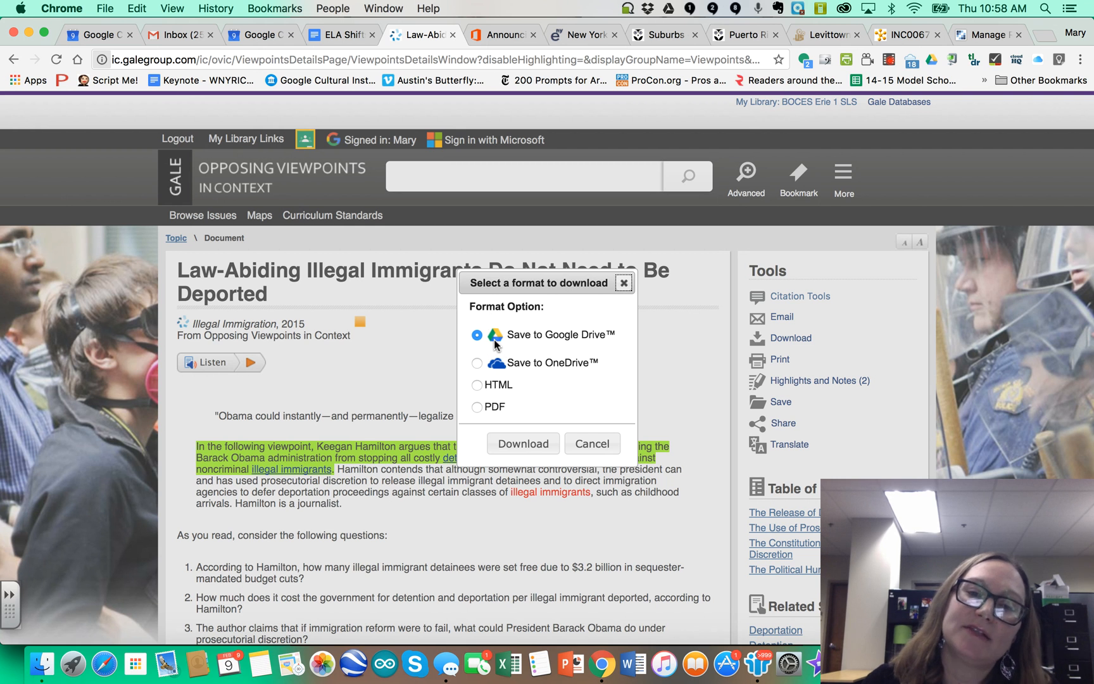
pyautogui.click(534, 456)
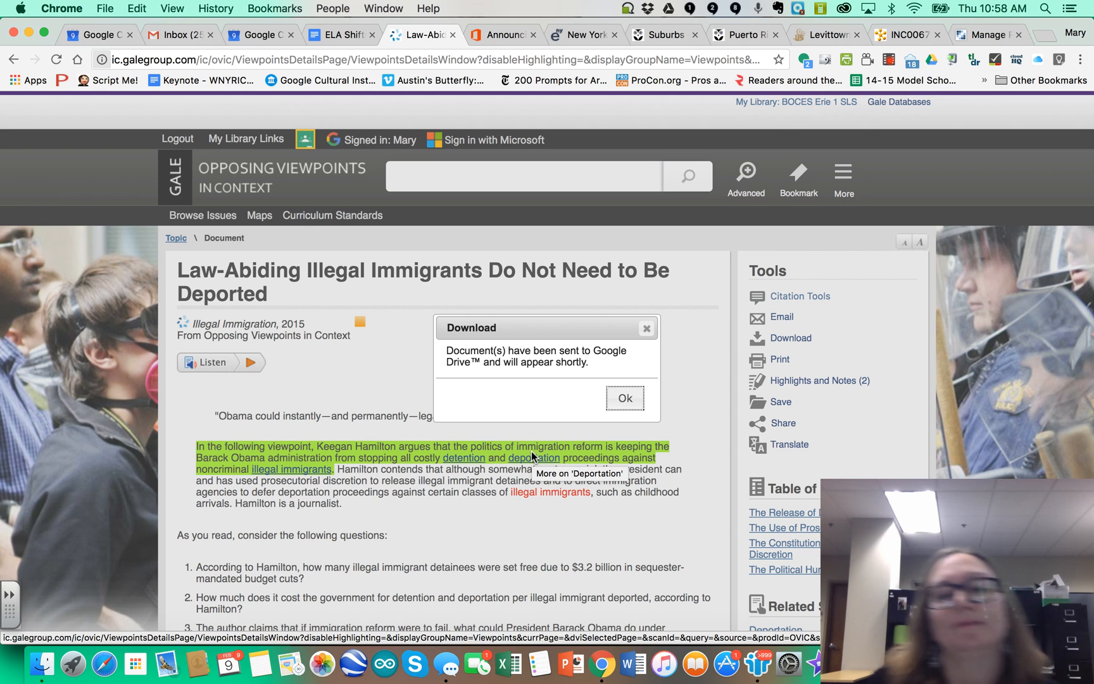
pyautogui.click(624, 399)
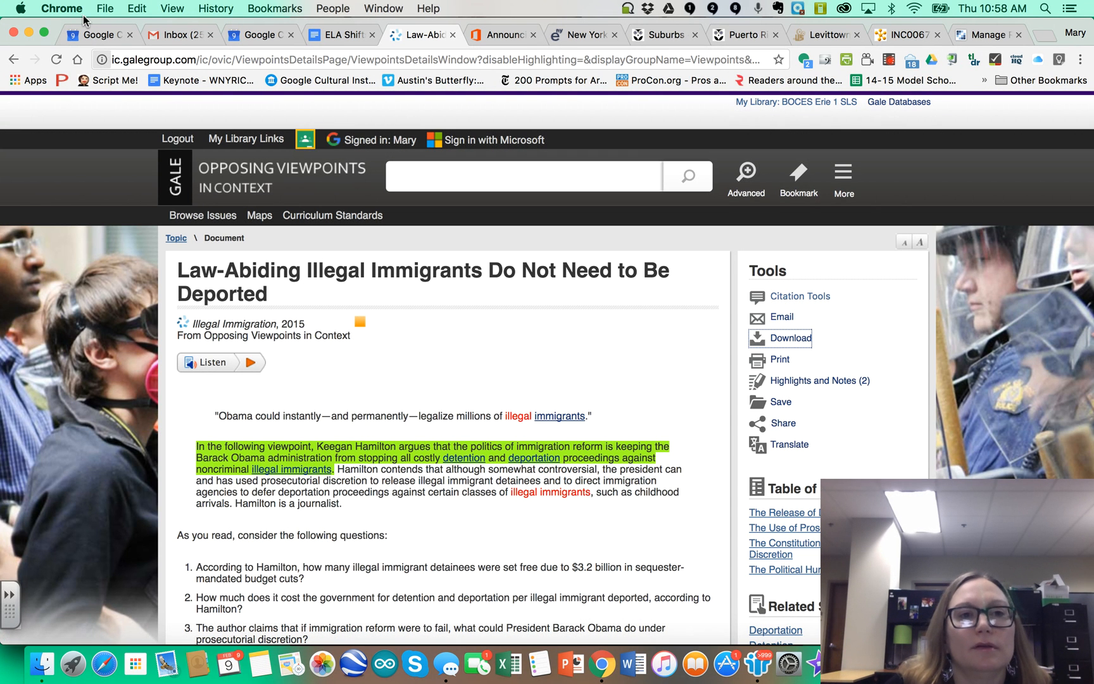
# Switch to Google Drive and open the saved article "Law-Abiding Illegal Immigrants Do Not Need to Be Deported" from the Opposing Viewpoints in Context folder
pyautogui.click(154, 33)
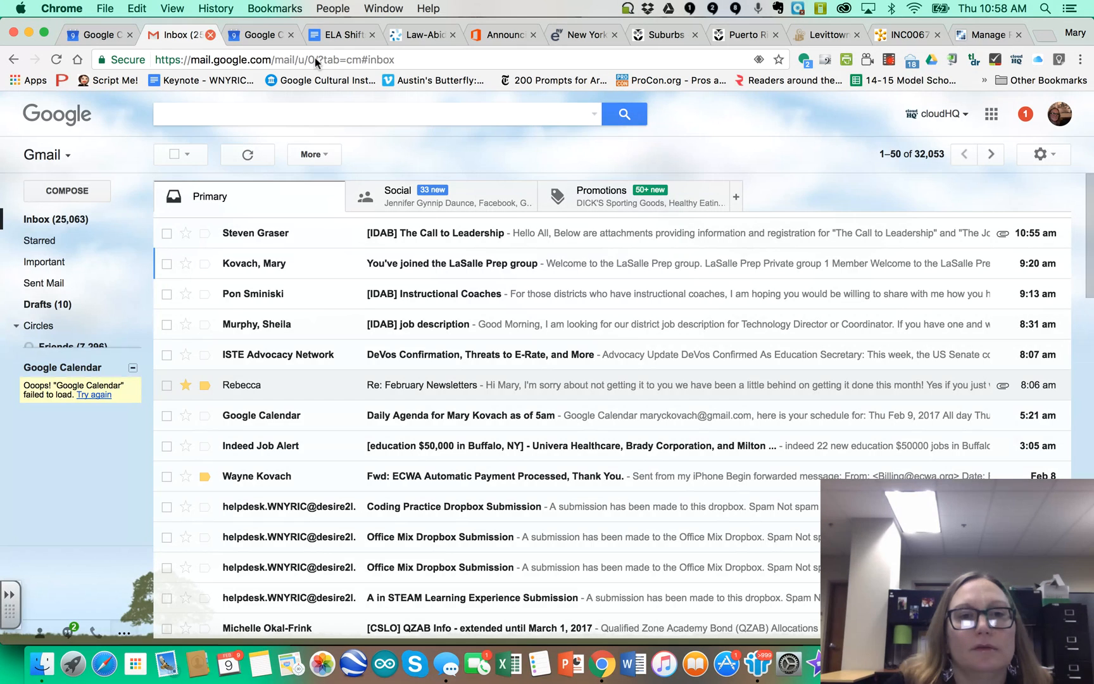
pyautogui.click(991, 114)
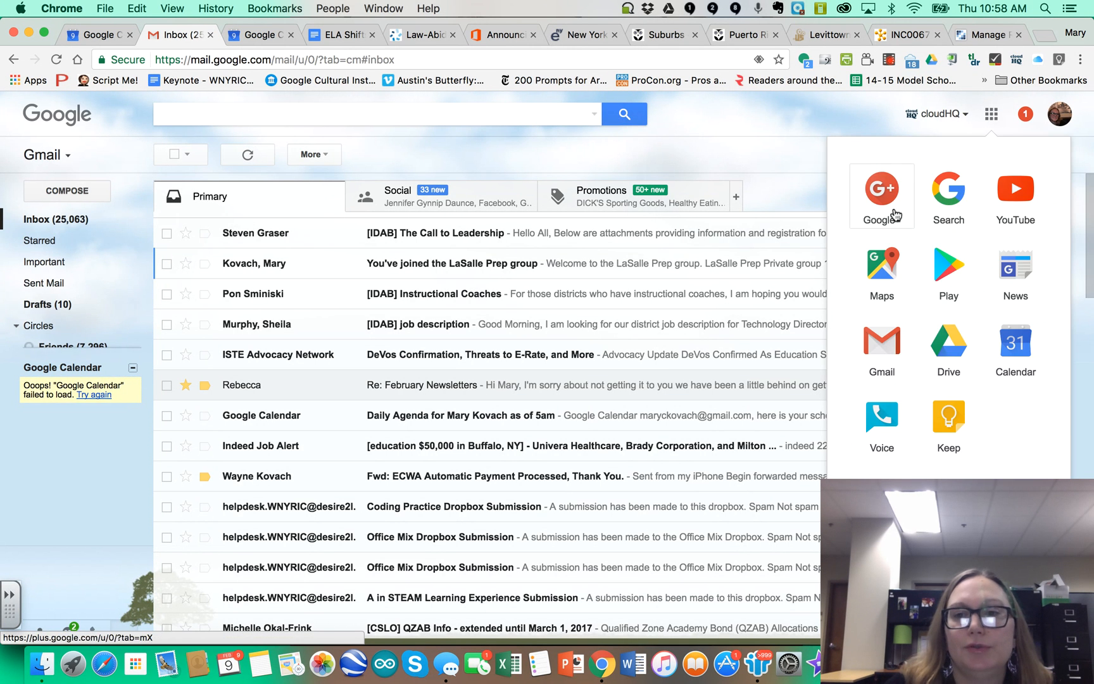
pyautogui.click(950, 346)
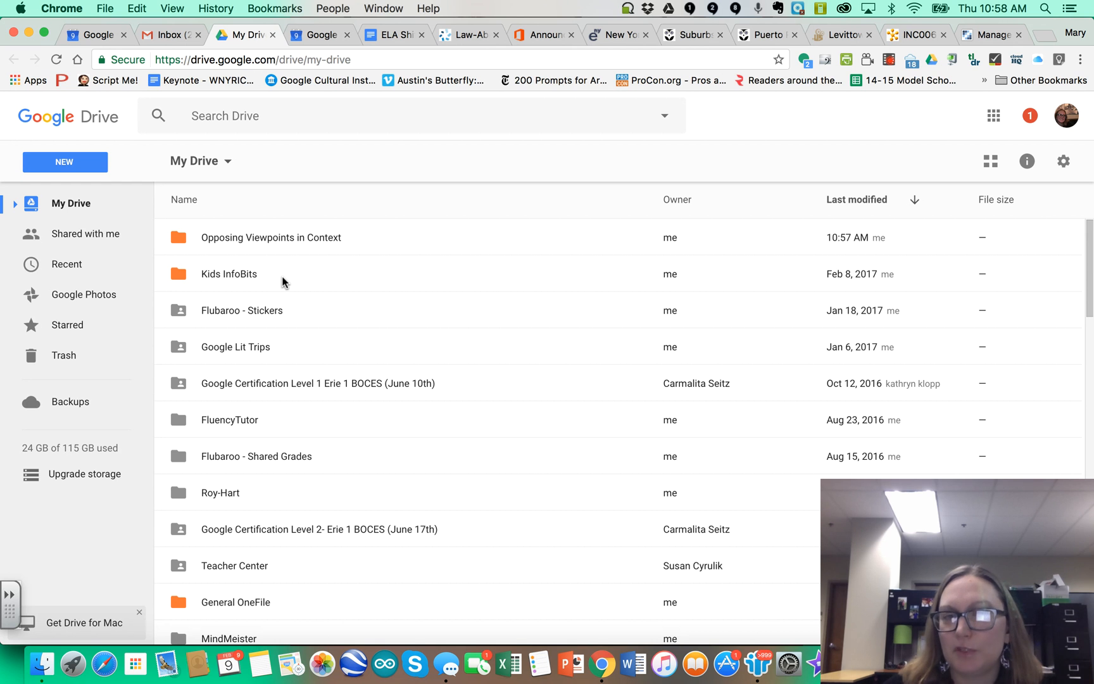
pyautogui.scroll(-10, 283, 281)
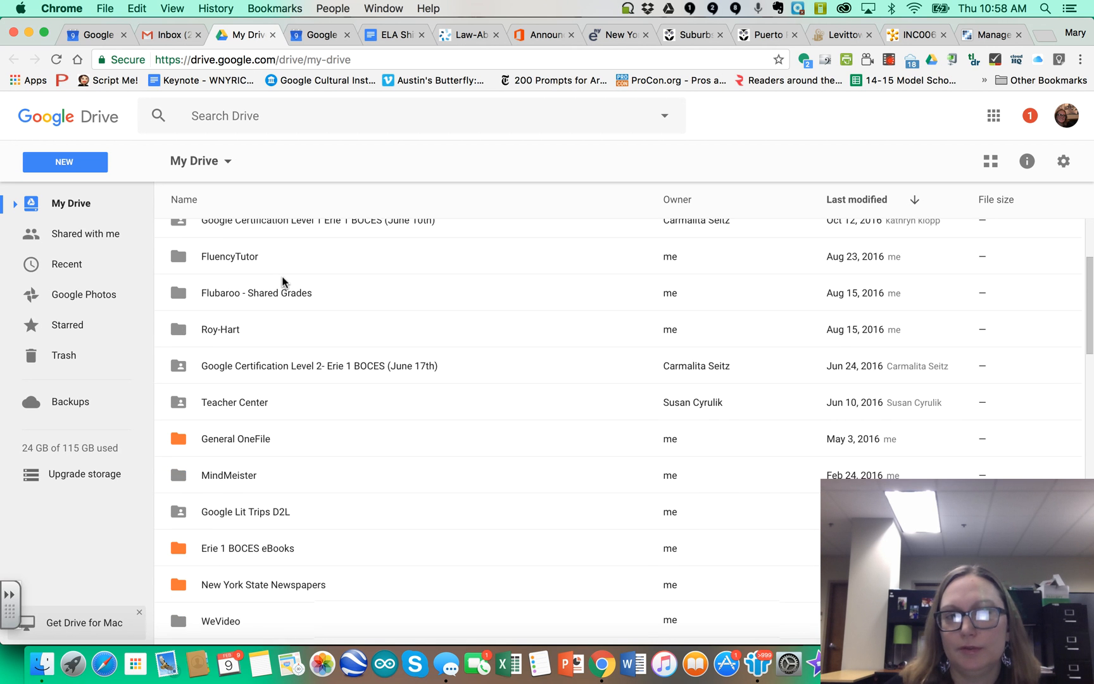
pyautogui.scroll(-1, 282, 283)
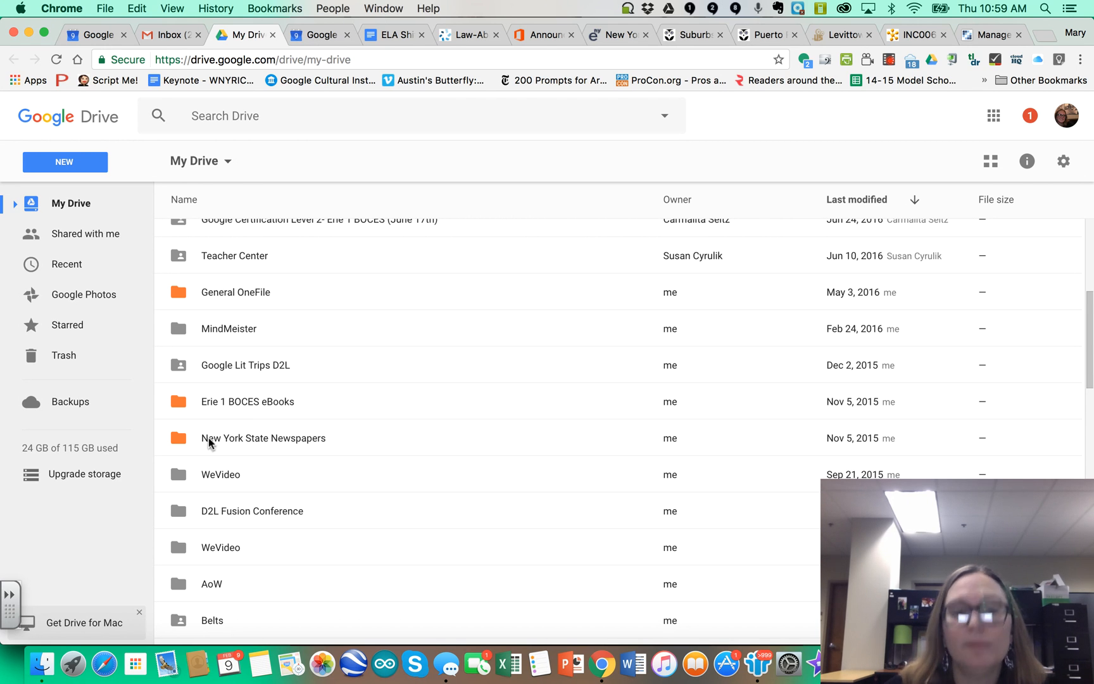
pyautogui.scroll(5, 366, 444)
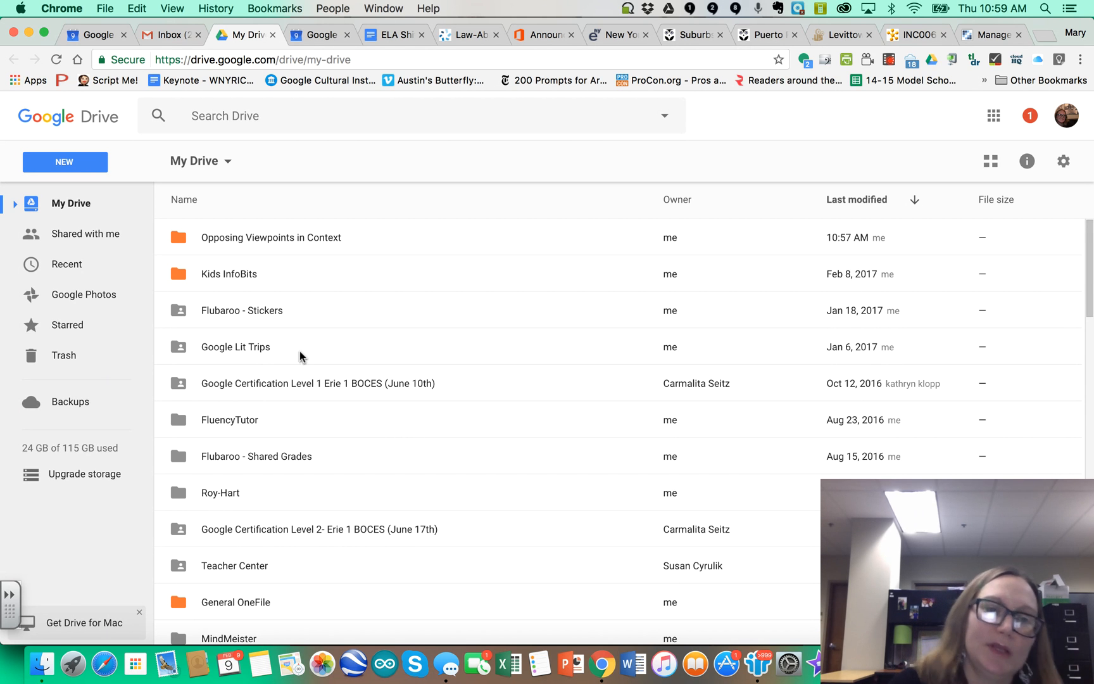
pyautogui.doubleClick(285, 236)
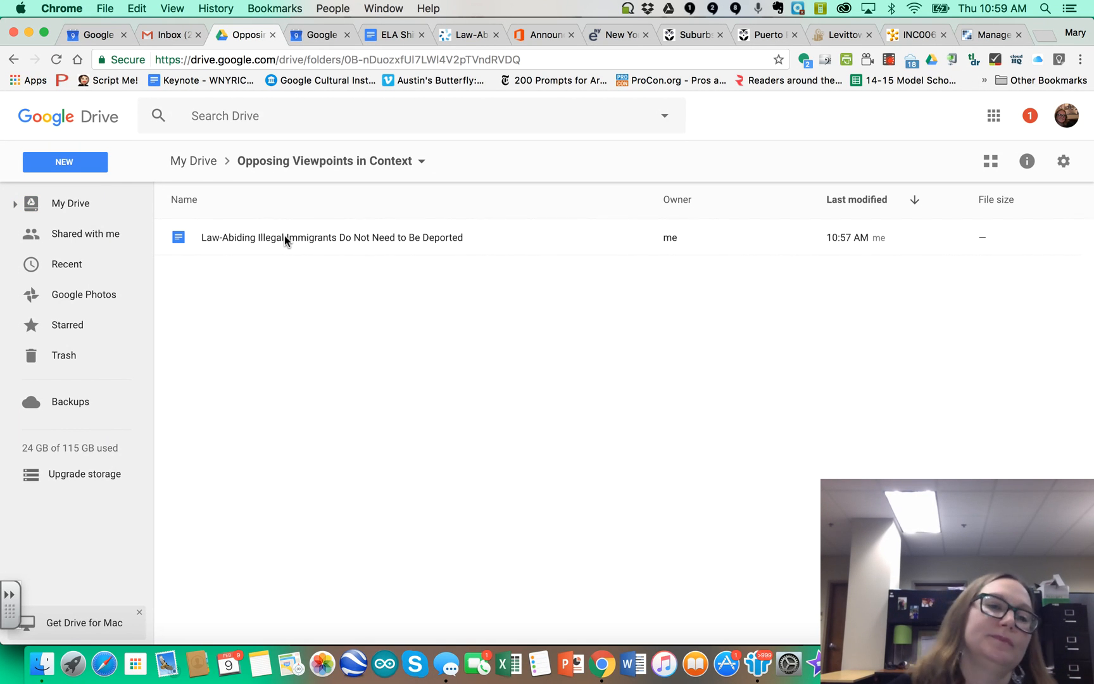
pyautogui.doubleClick(285, 237)
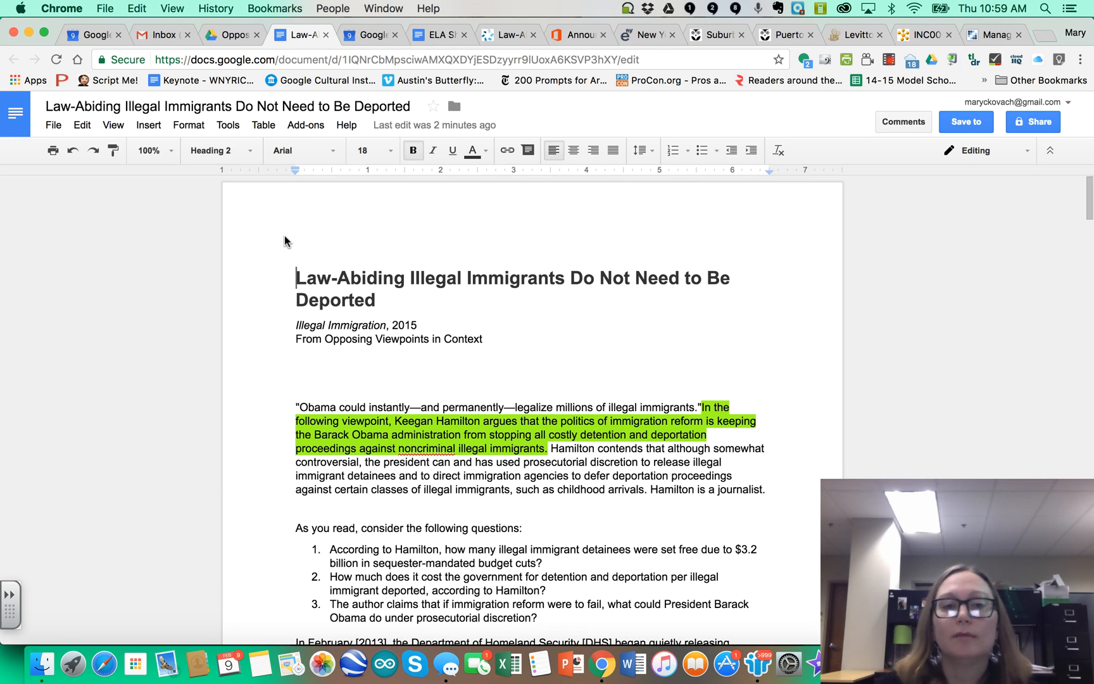
# Examine the saved article from its highlighted passage to the source citation and the highlights and notes at the end, and return to its beginning
pyautogui.scroll(-4, 285, 240)
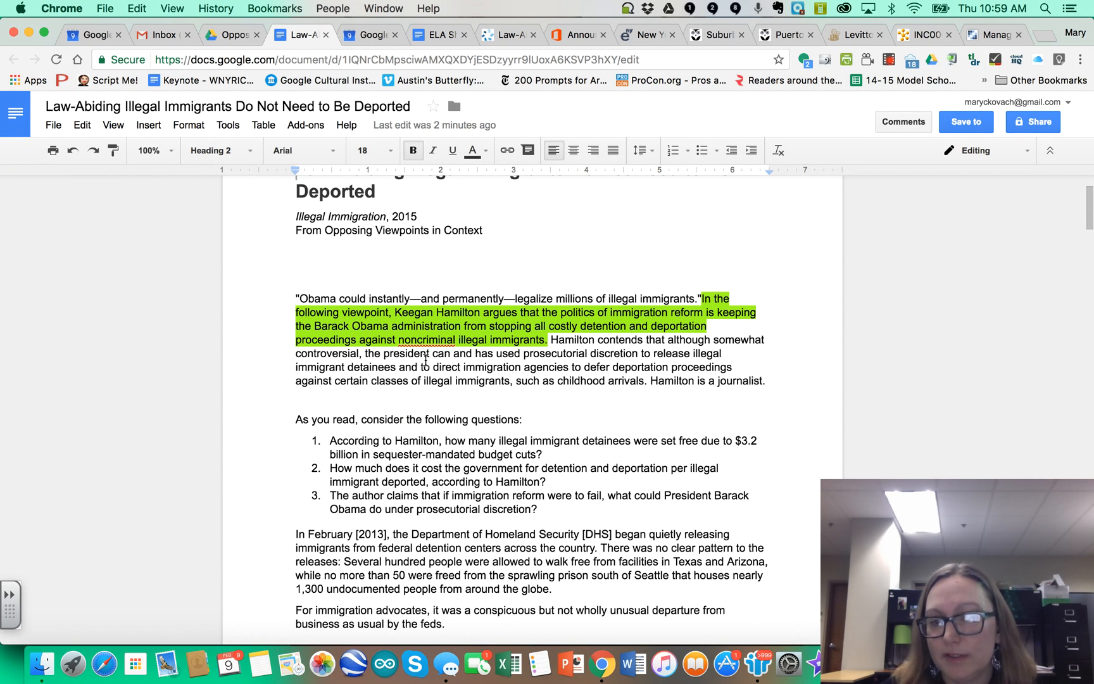
pyautogui.scroll(-20, 425, 361)
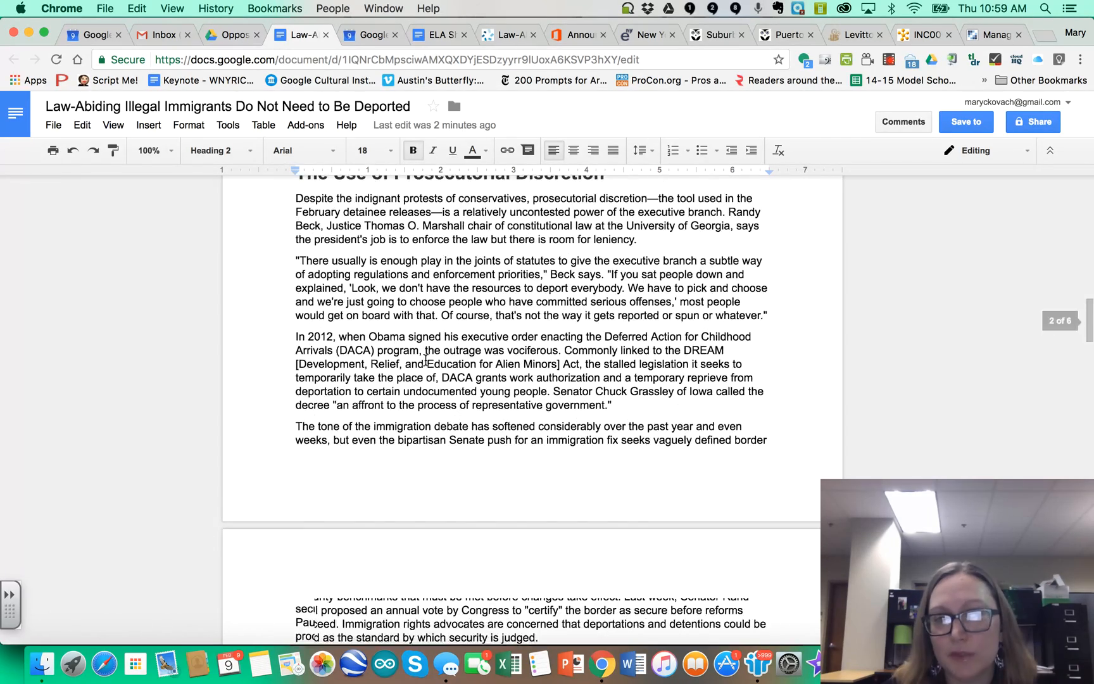
pyautogui.scroll(-20, 425, 361)
pyautogui.scroll(-20, 426, 361)
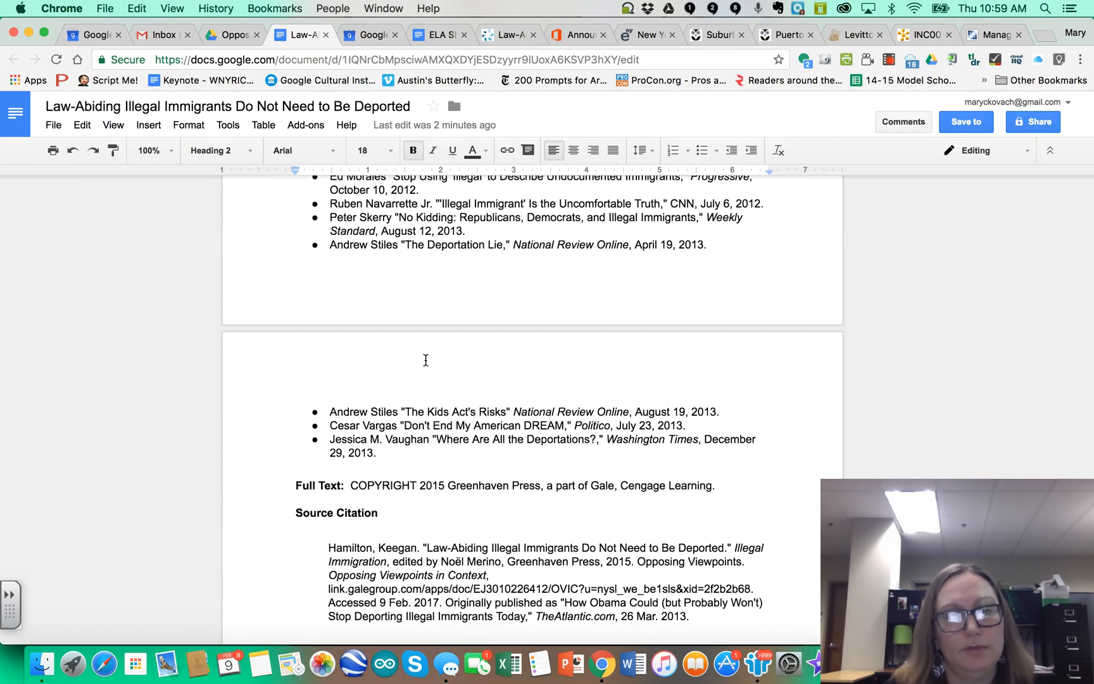
pyautogui.scroll(-5, 426, 361)
pyautogui.scroll(-5, 425, 361)
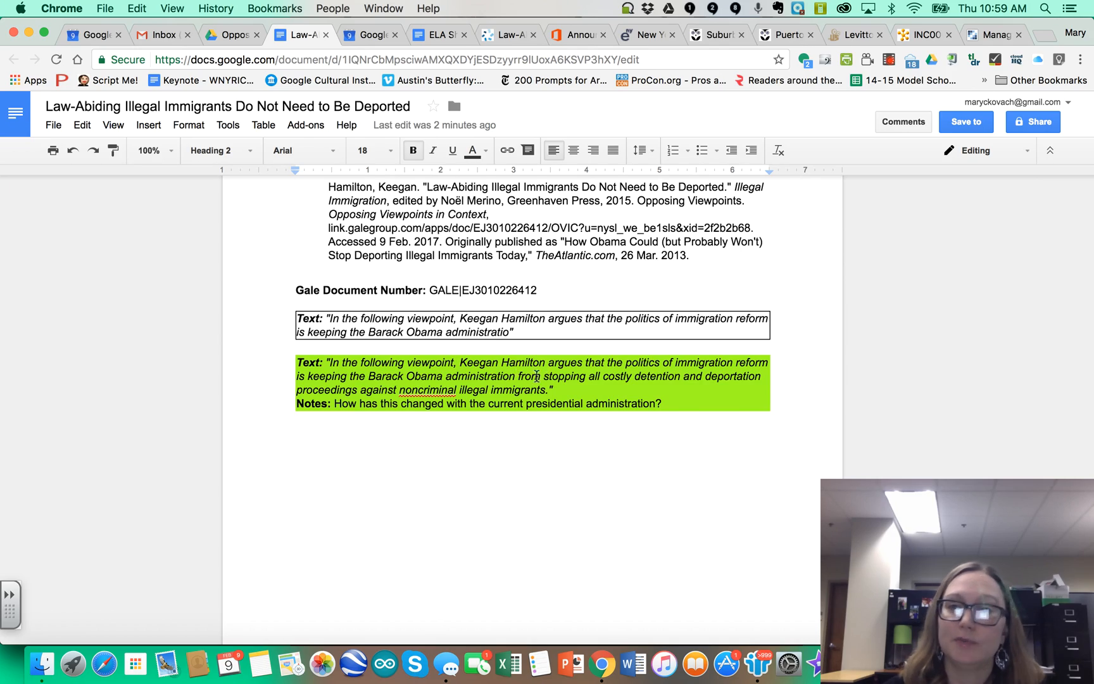
pyautogui.scroll(-15, 532, 373)
pyautogui.scroll(20, 537, 376)
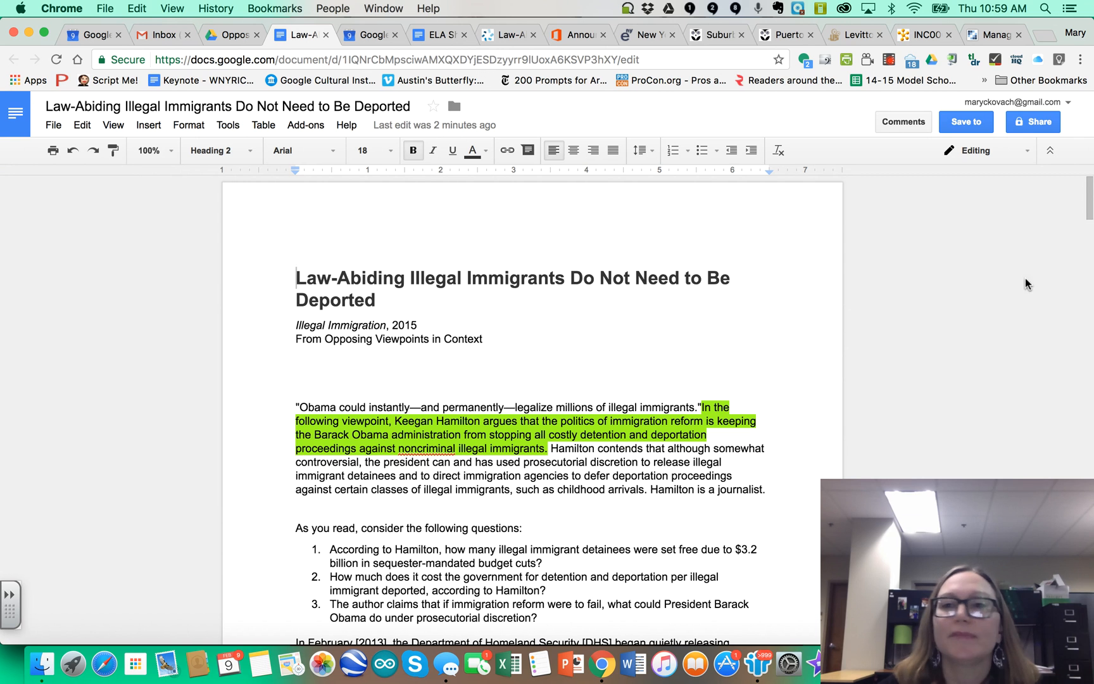
# Display the saved document's sharing options and close them without adding anyone
pyautogui.click(1035, 122)
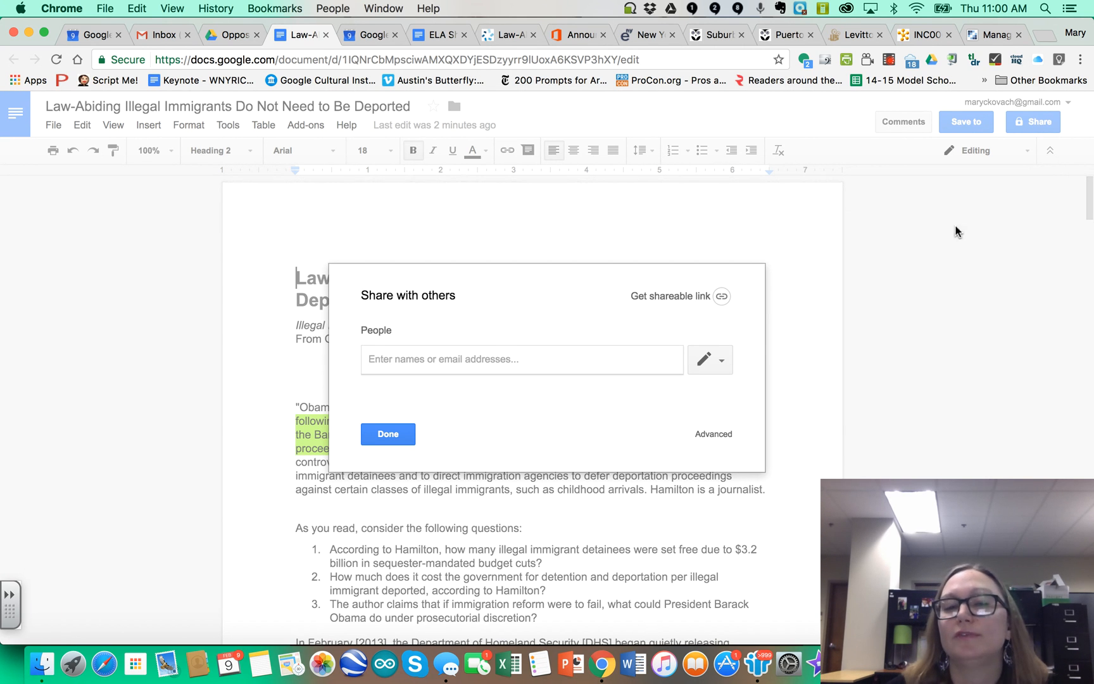
pyautogui.click(387, 433)
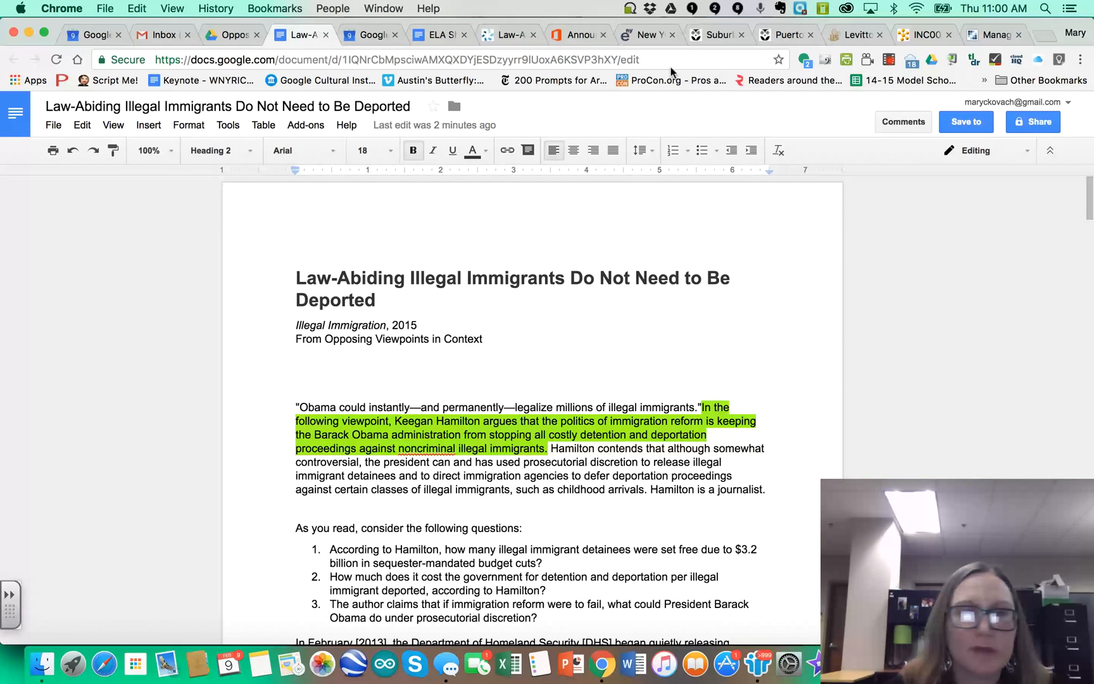
# Open Kids InfoBits from the Gale database list linked as E1 Gale Databases in the ELA Shifts and Google document
pyautogui.click(438, 35)
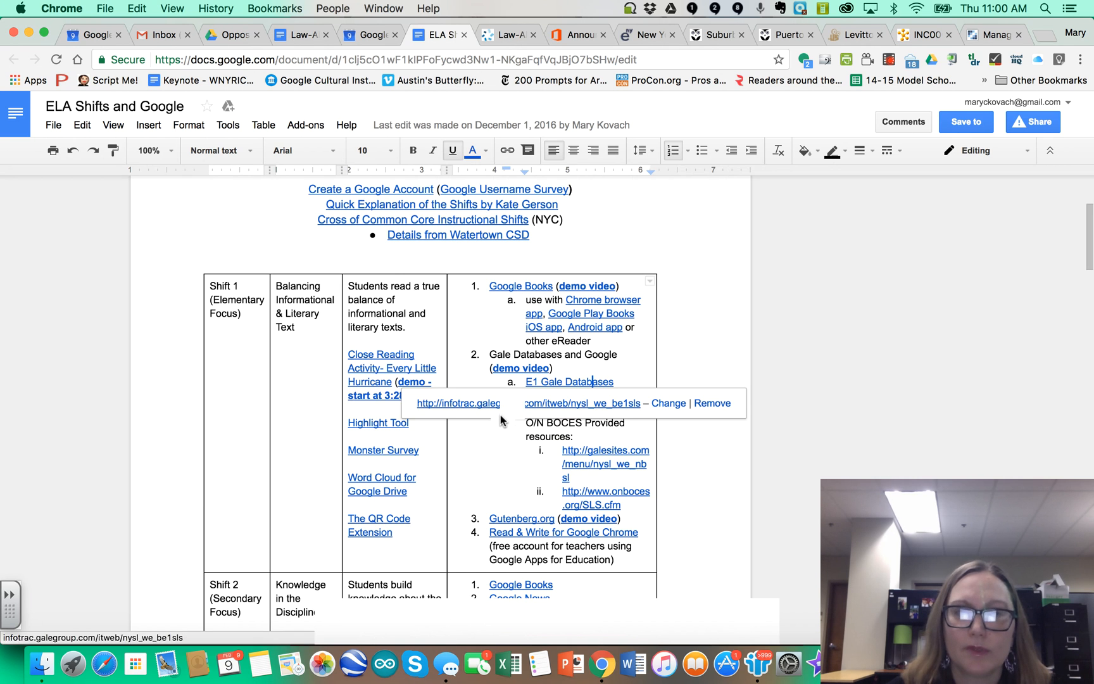
pyautogui.click(500, 404)
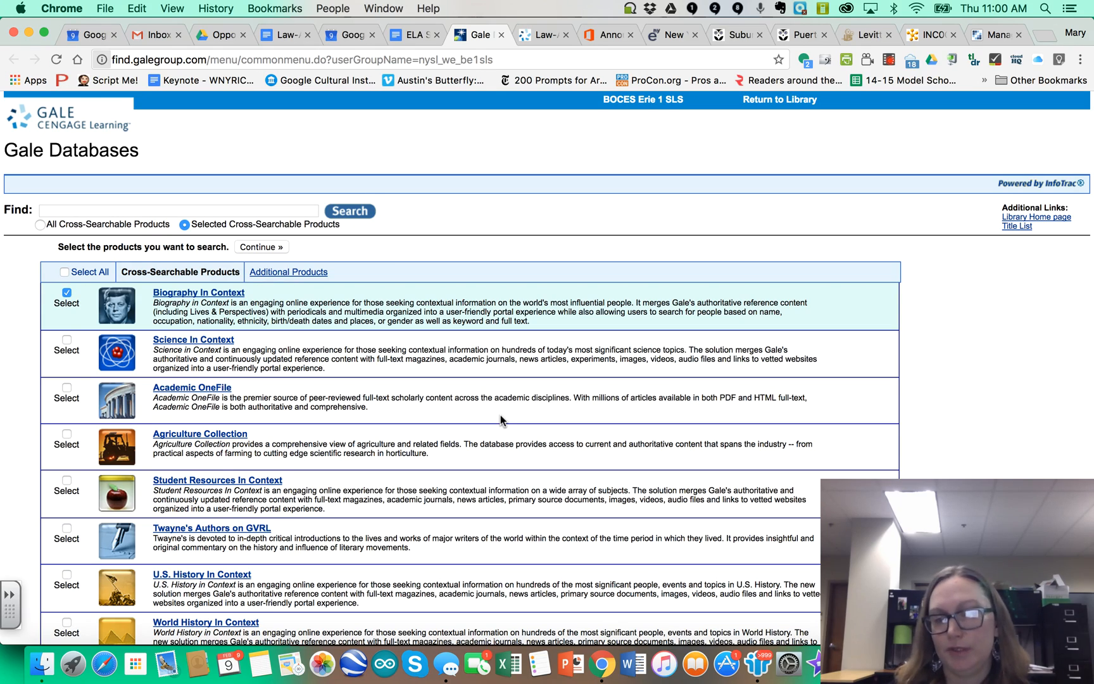
pyautogui.scroll(-13, 500, 417)
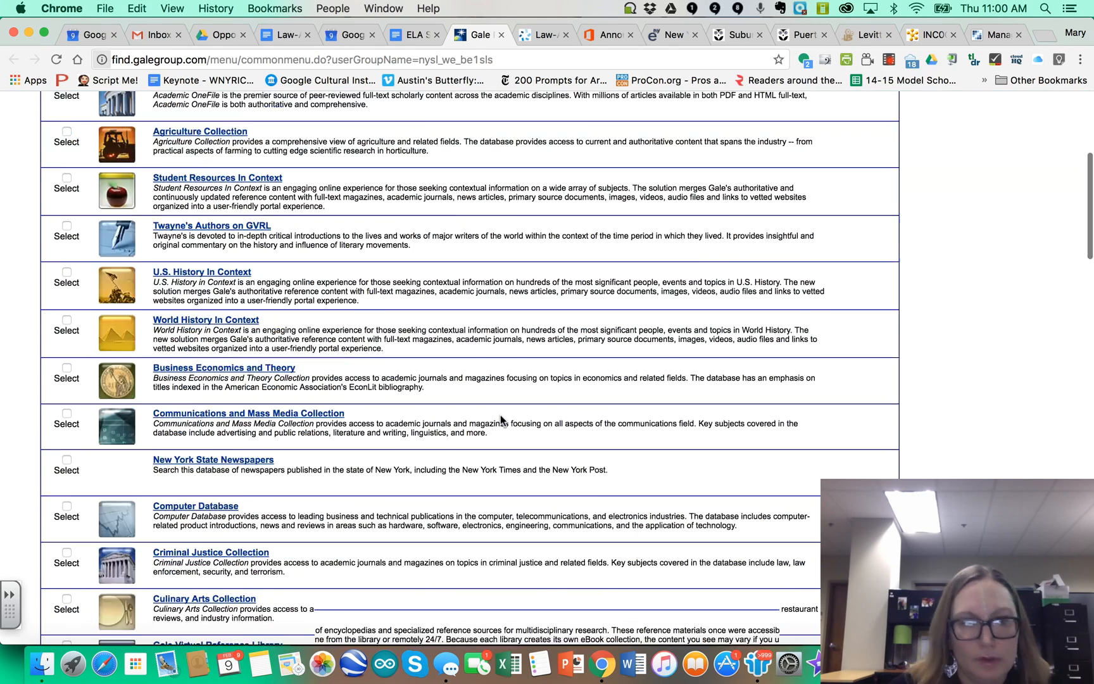
pyautogui.scroll(-15, 500, 418)
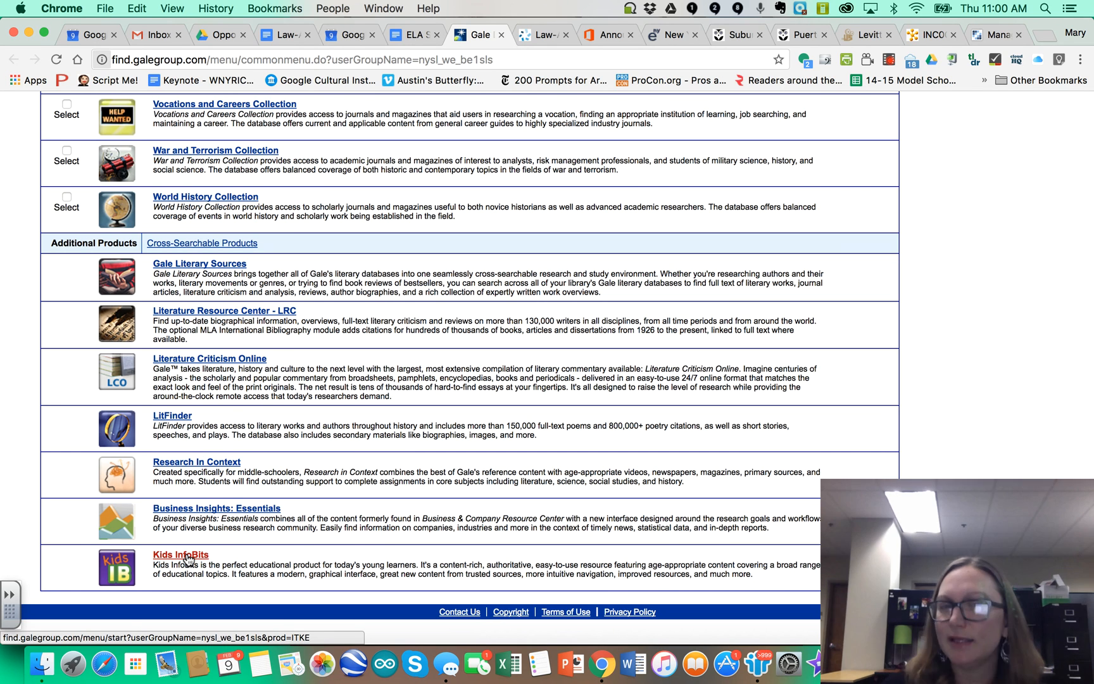
pyautogui.click(188, 555)
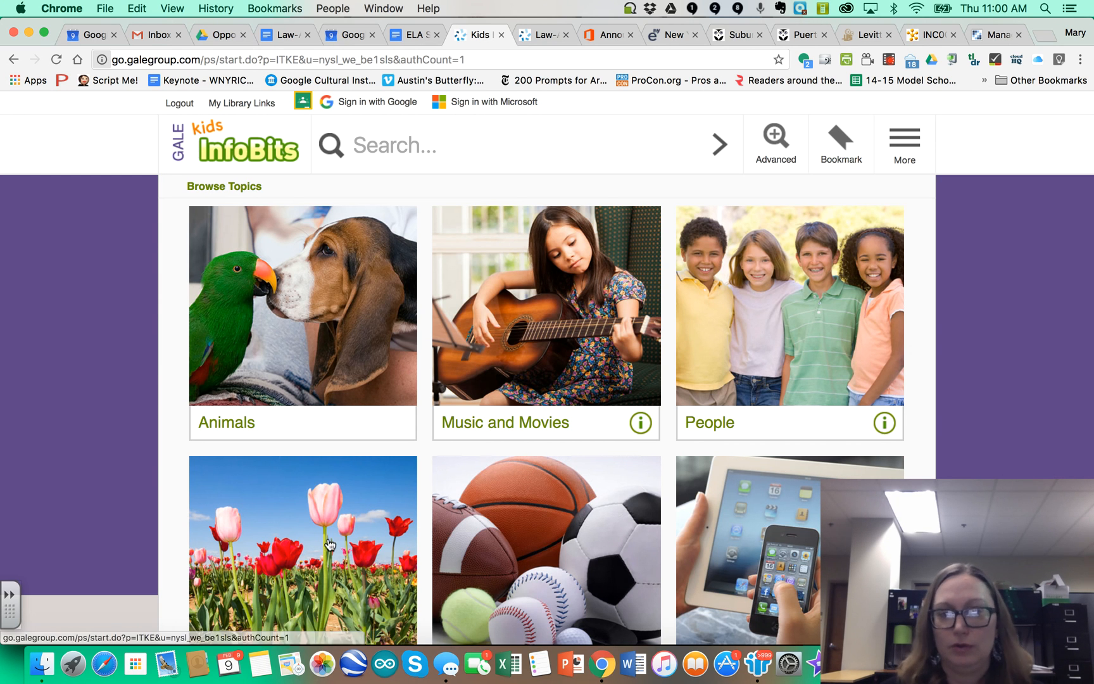
# Look over the browsable topics and search Kids InfoBits for the suggested topic Puerto Rico
pyautogui.scroll(-5, 624, 366)
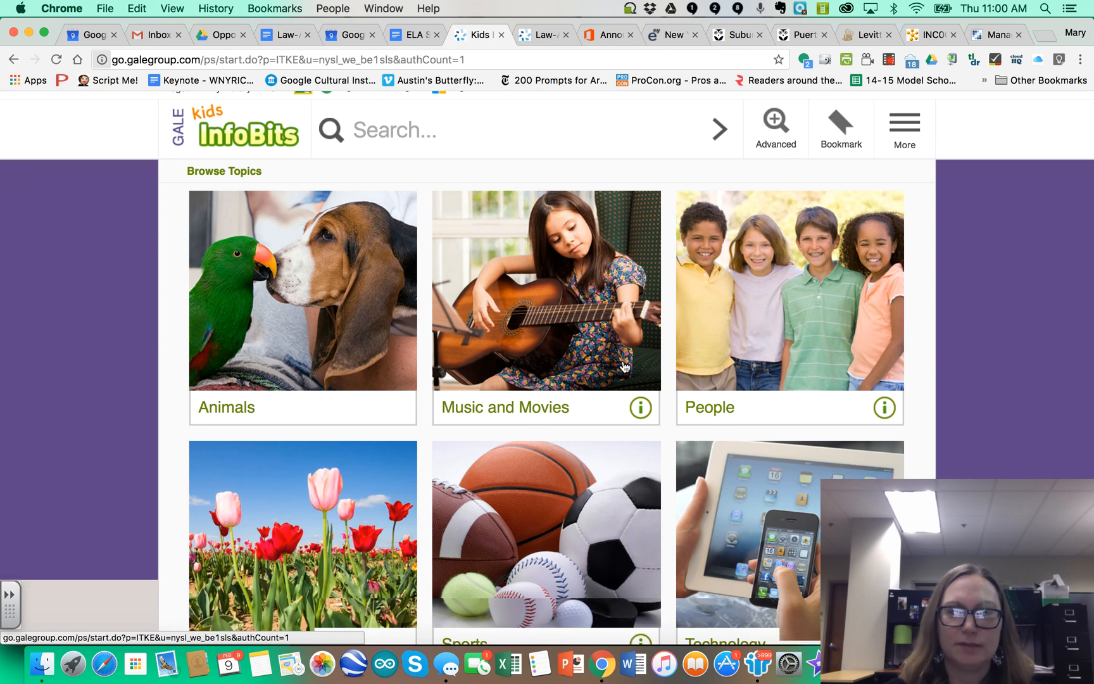
pyautogui.scroll(-12, 624, 367)
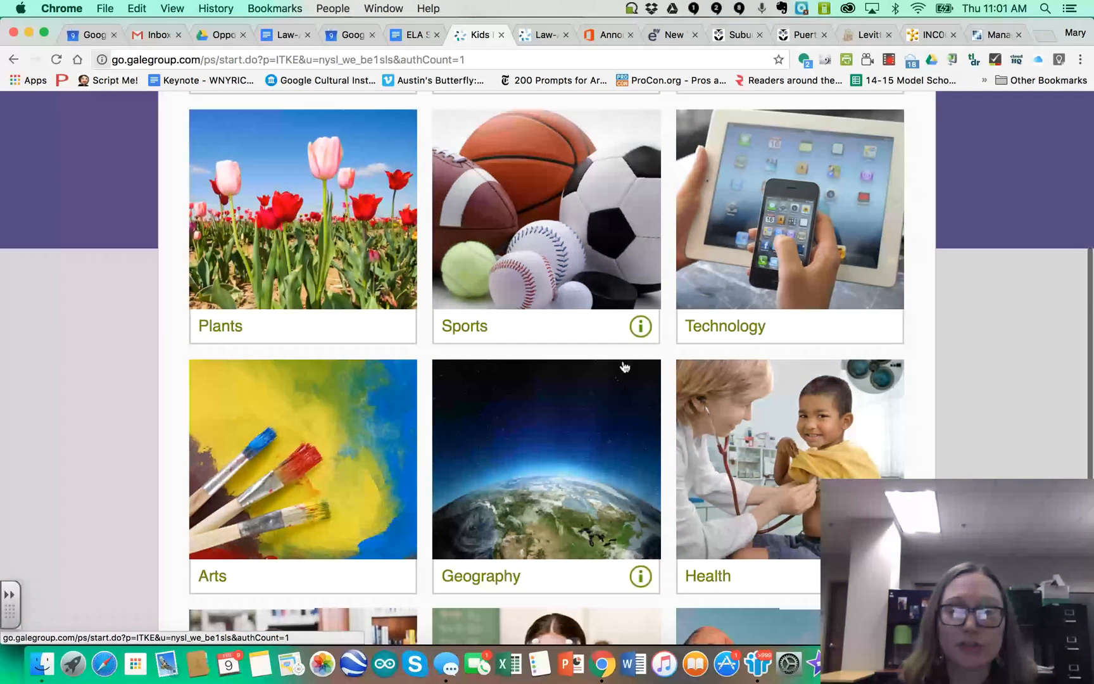
pyautogui.scroll(-3, 624, 366)
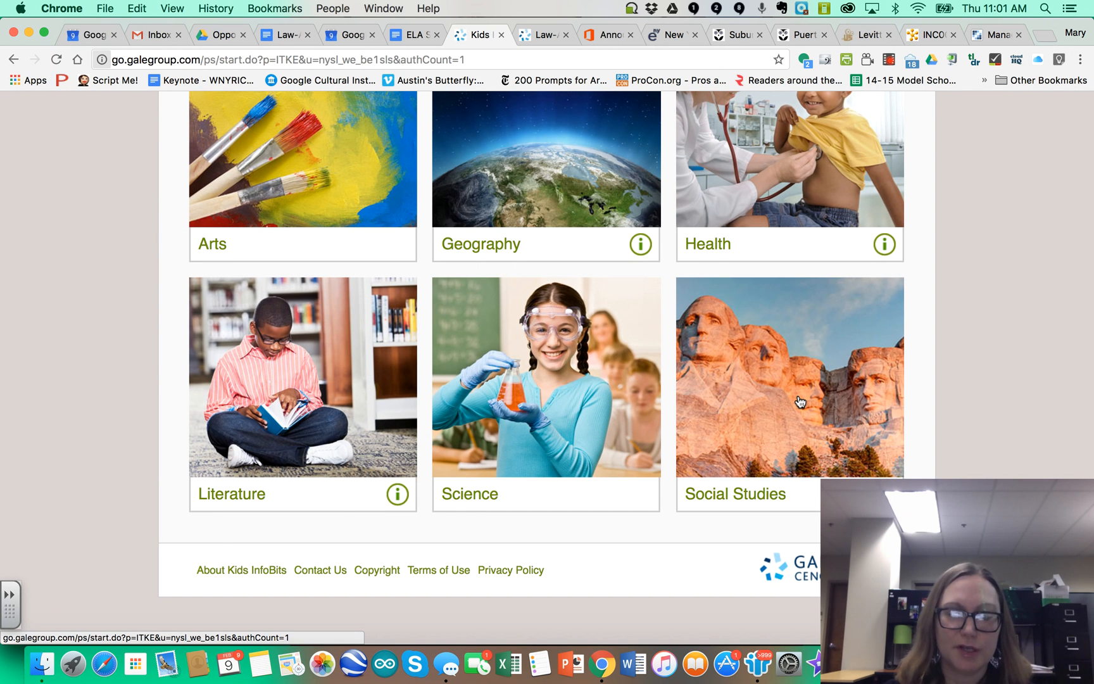
pyautogui.scroll(10, 800, 402)
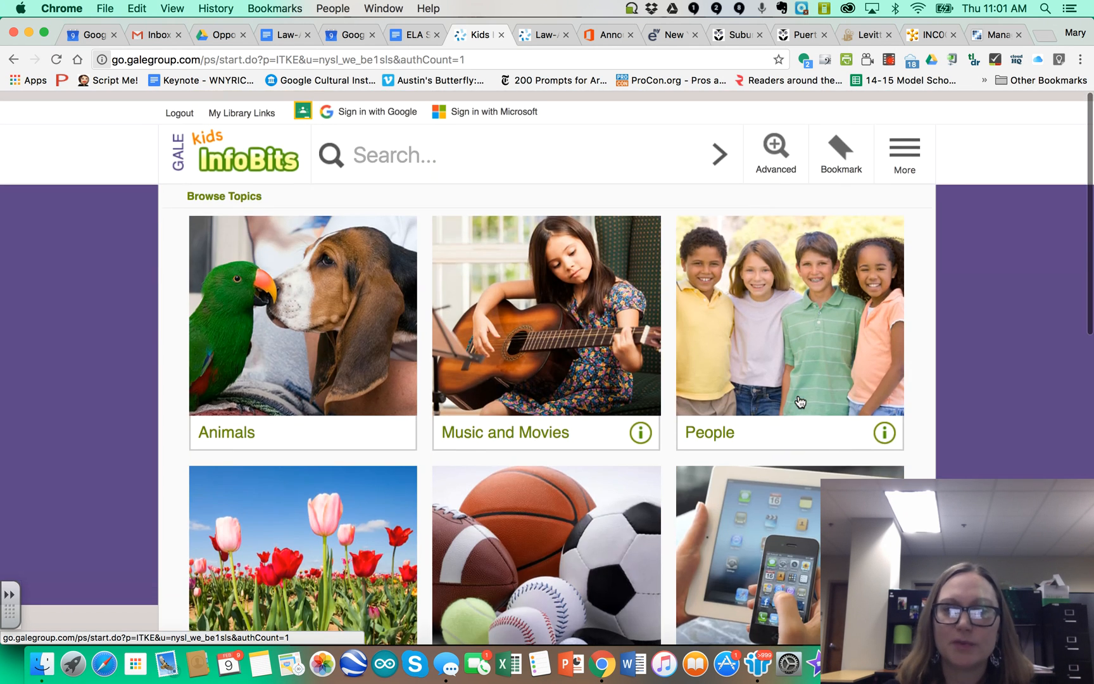
pyautogui.click(399, 146)
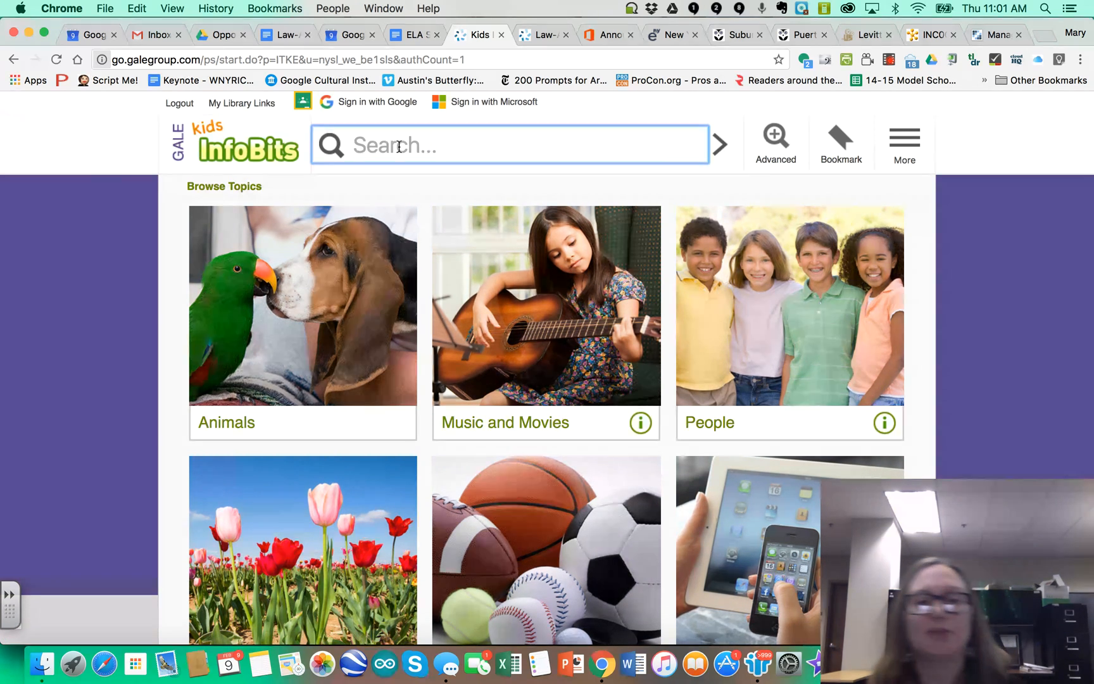
pyautogui.write('puer')
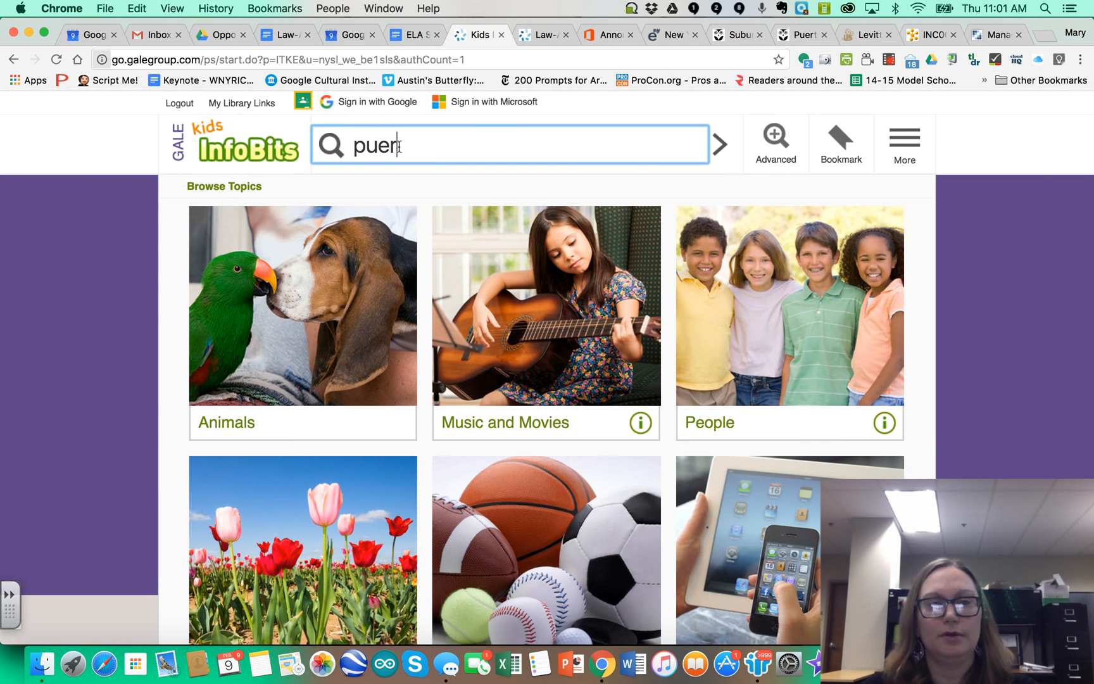
pyautogui.write('to')
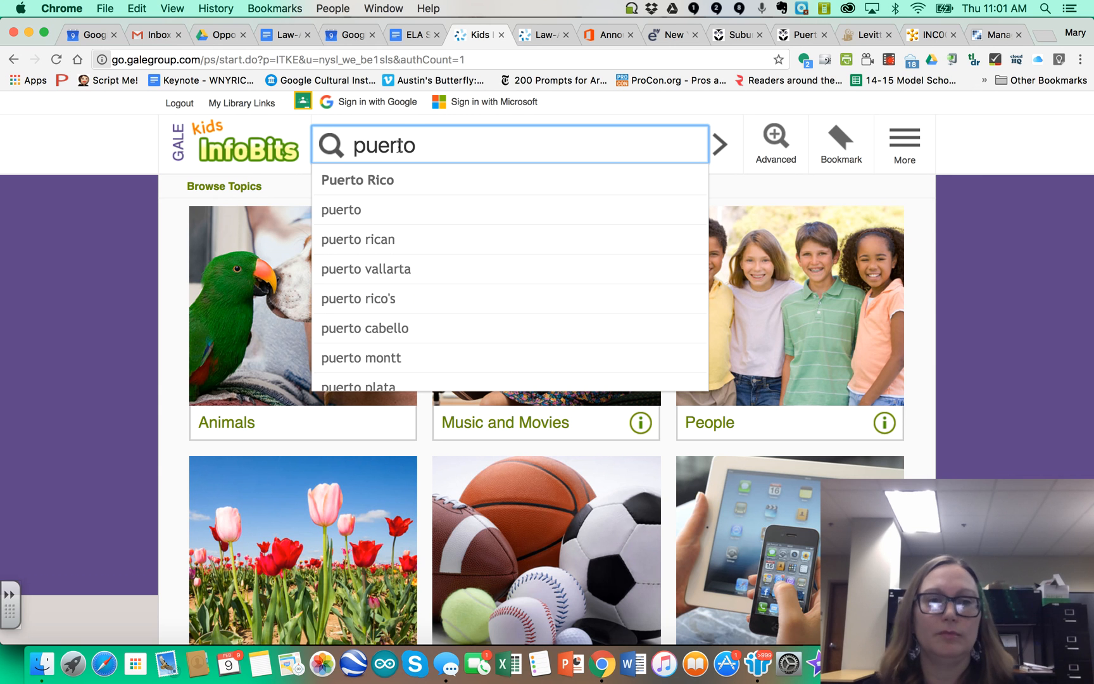
pyautogui.click(353, 180)
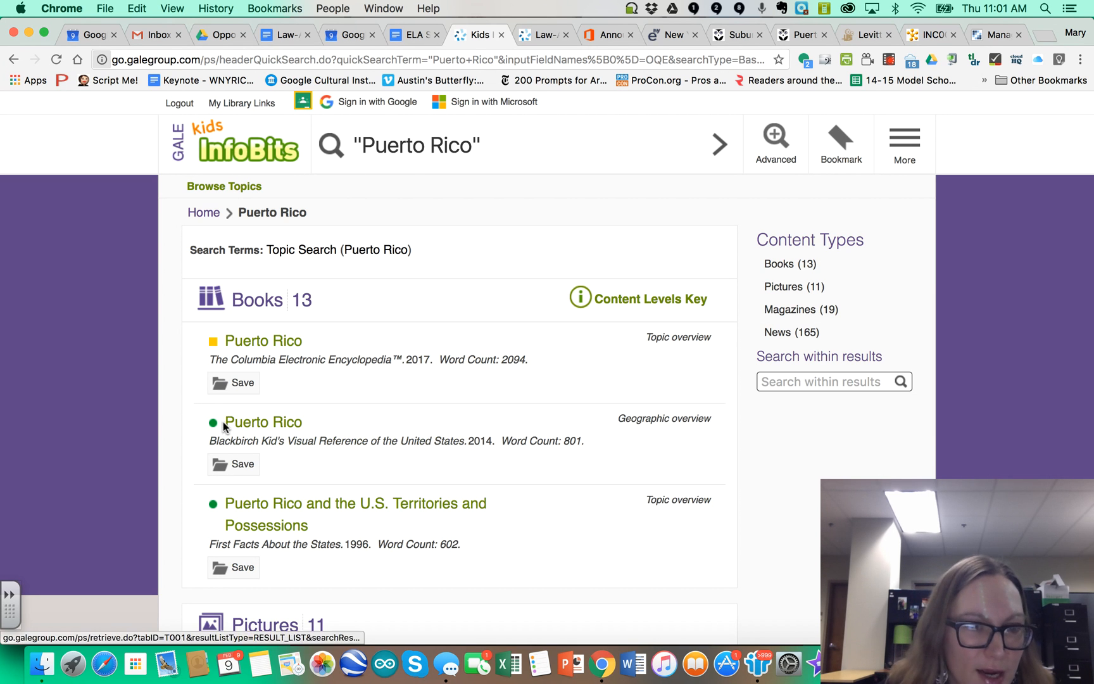
# Check the content levels of the book results and open the Puerto Rico article from Blackbirch Kid's Visual Reference of the United States
pyautogui.moveTo(214, 427)
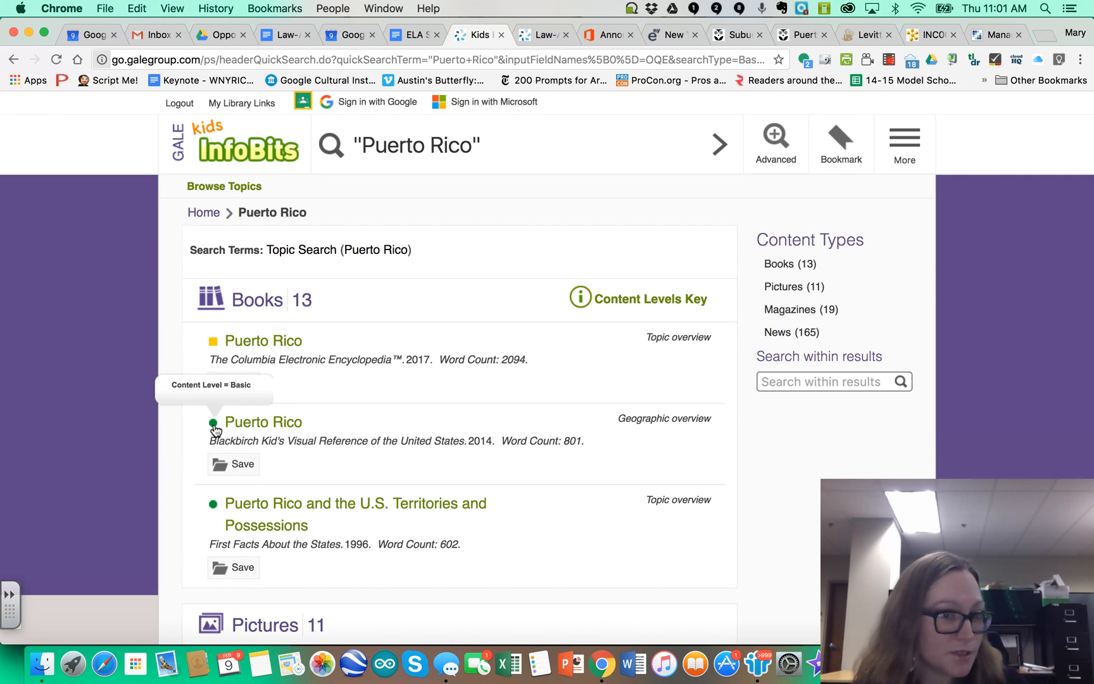
pyautogui.moveTo(212, 346)
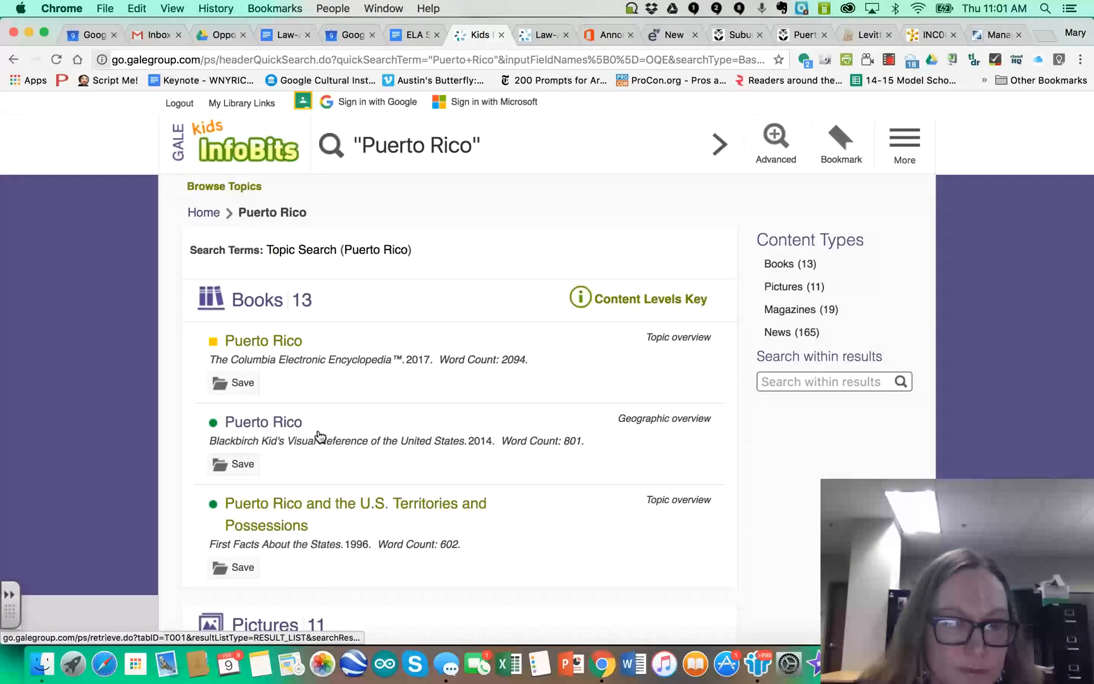
pyautogui.click(266, 423)
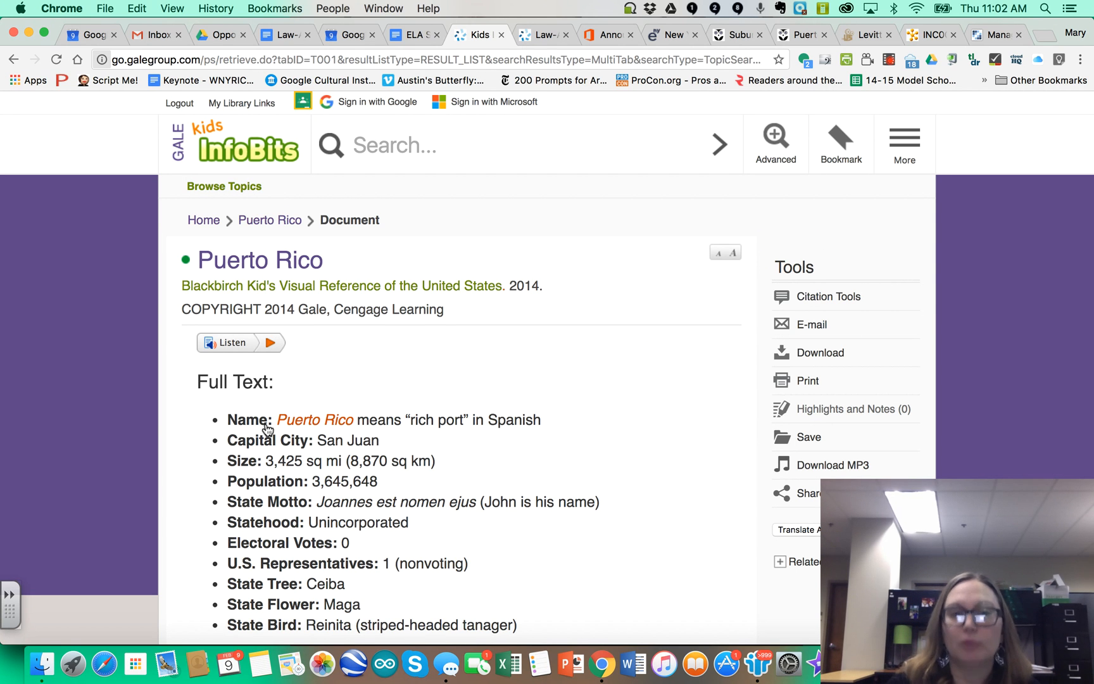
# Try the Listen feature on the Puerto Rico article and examine its facts, locator map and article tools, including translation
pyautogui.click(226, 345)
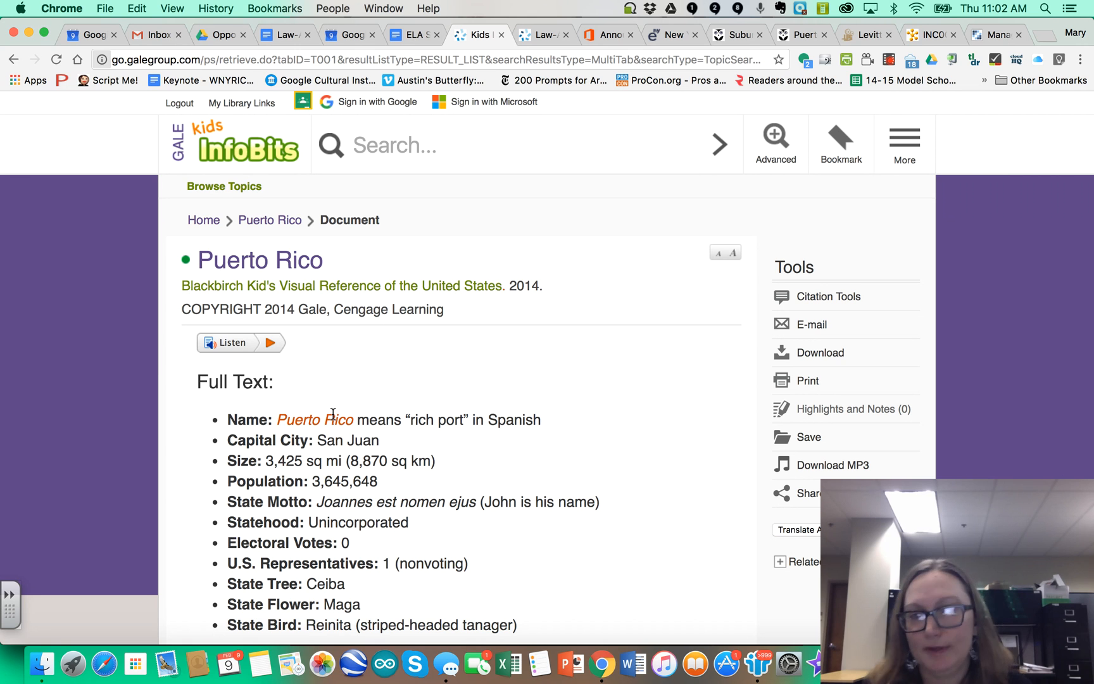
pyautogui.scroll(-5, 430, 352)
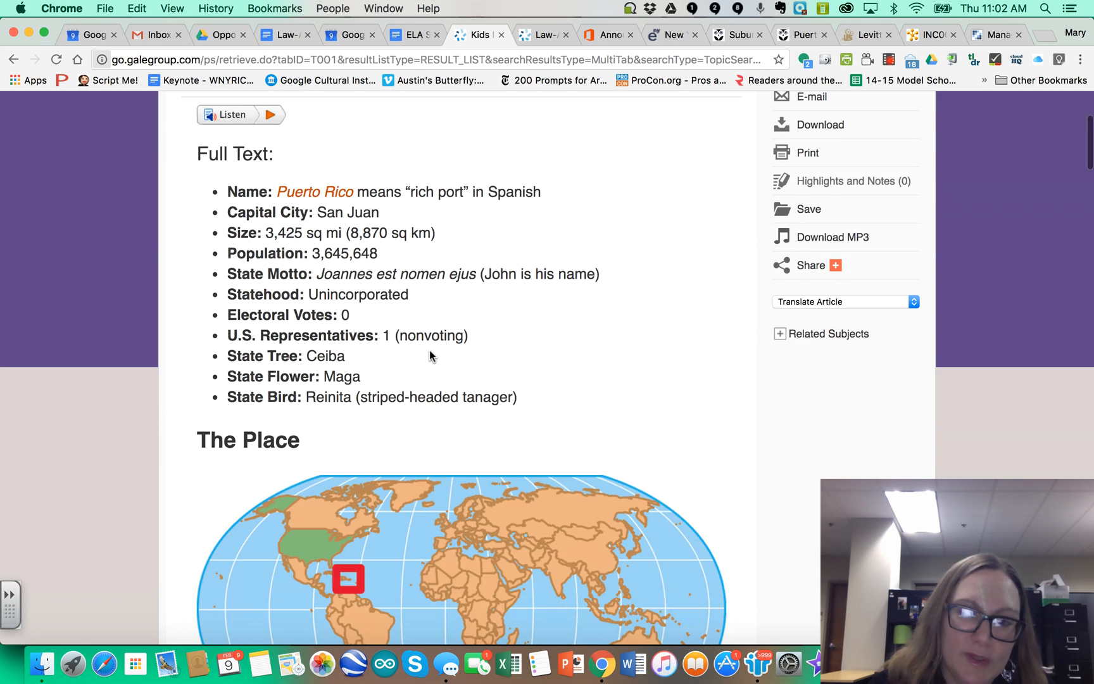
pyautogui.scroll(-2, 430, 354)
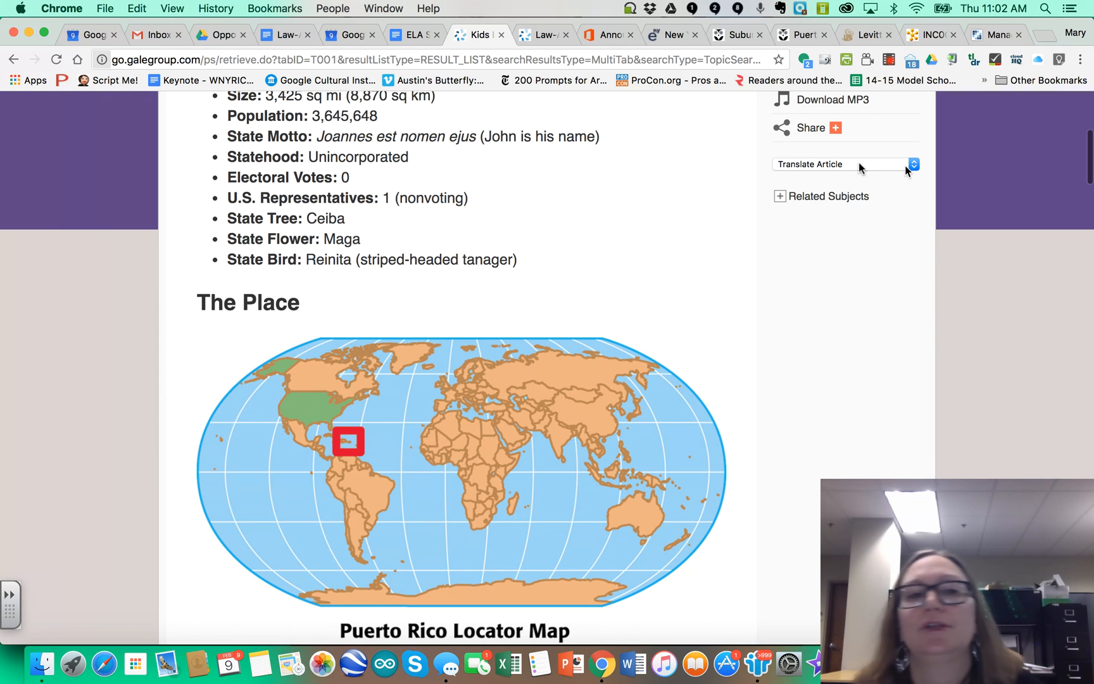
pyautogui.scroll(4, 679, 205)
pyautogui.scroll(1, 679, 206)
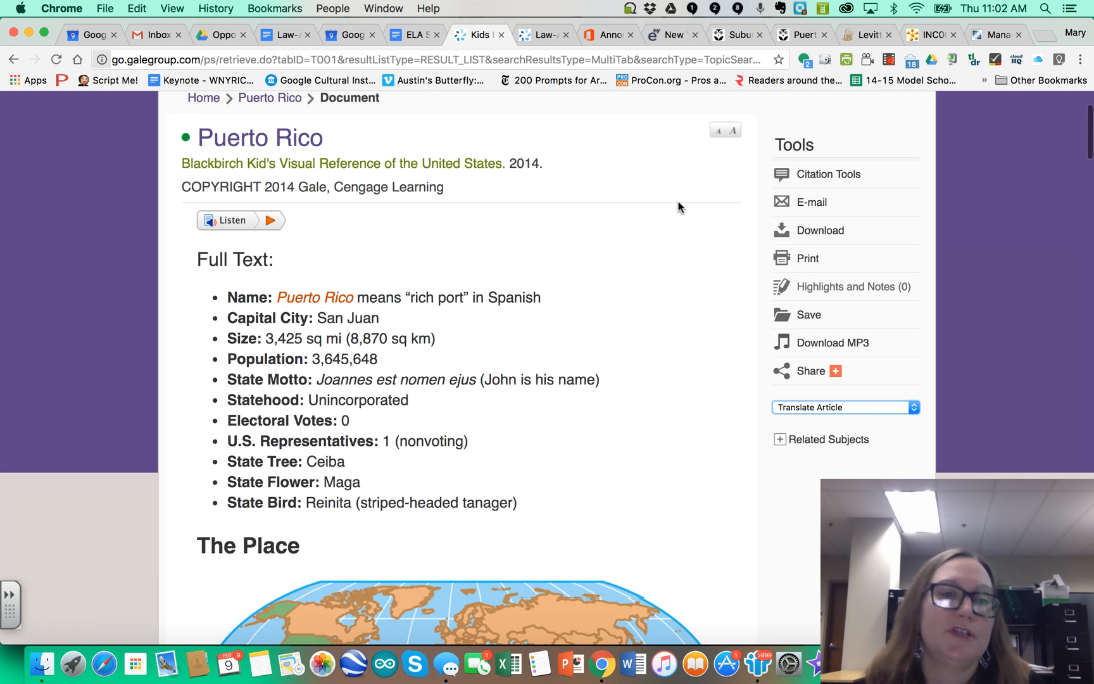
# Read through the Puerto Rico article, examining its maps, population and ethnic make-up charts, photos, and history and present-day sections
pyautogui.scroll(-5, 679, 205)
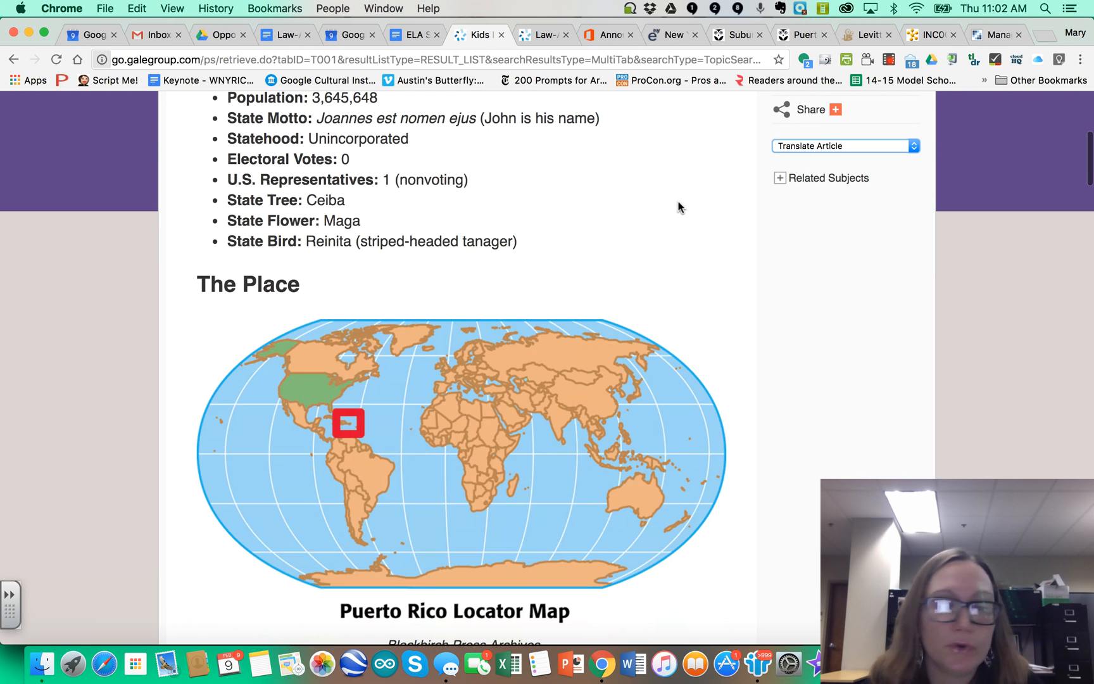
pyautogui.scroll(-15, 376, 446)
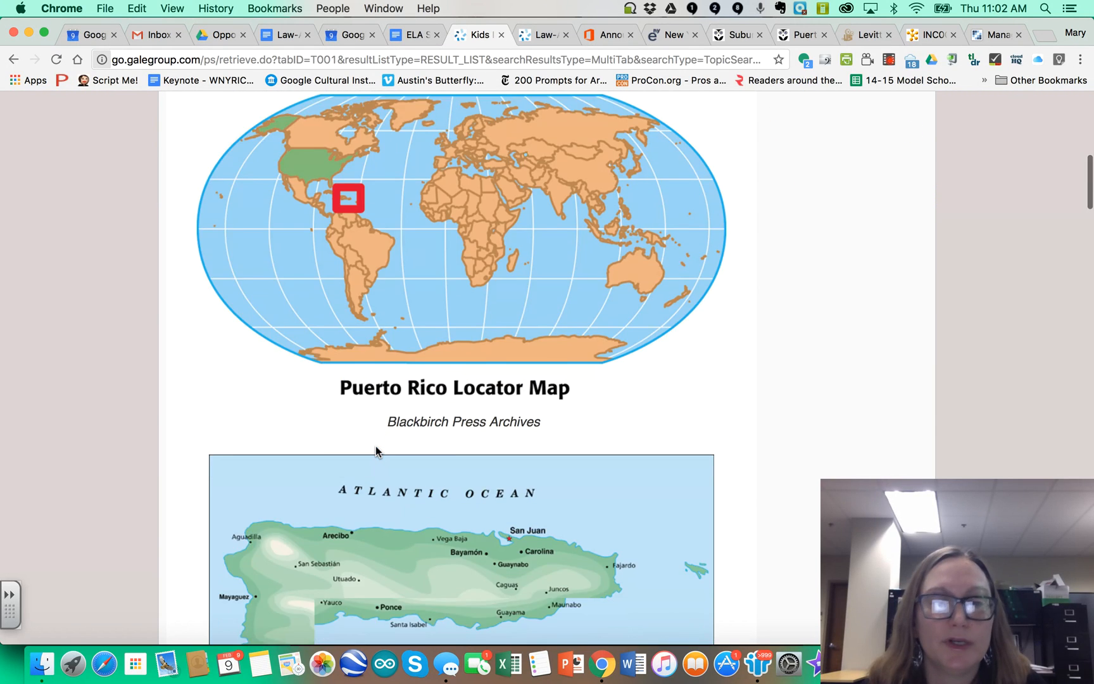
pyautogui.scroll(-2, 378, 452)
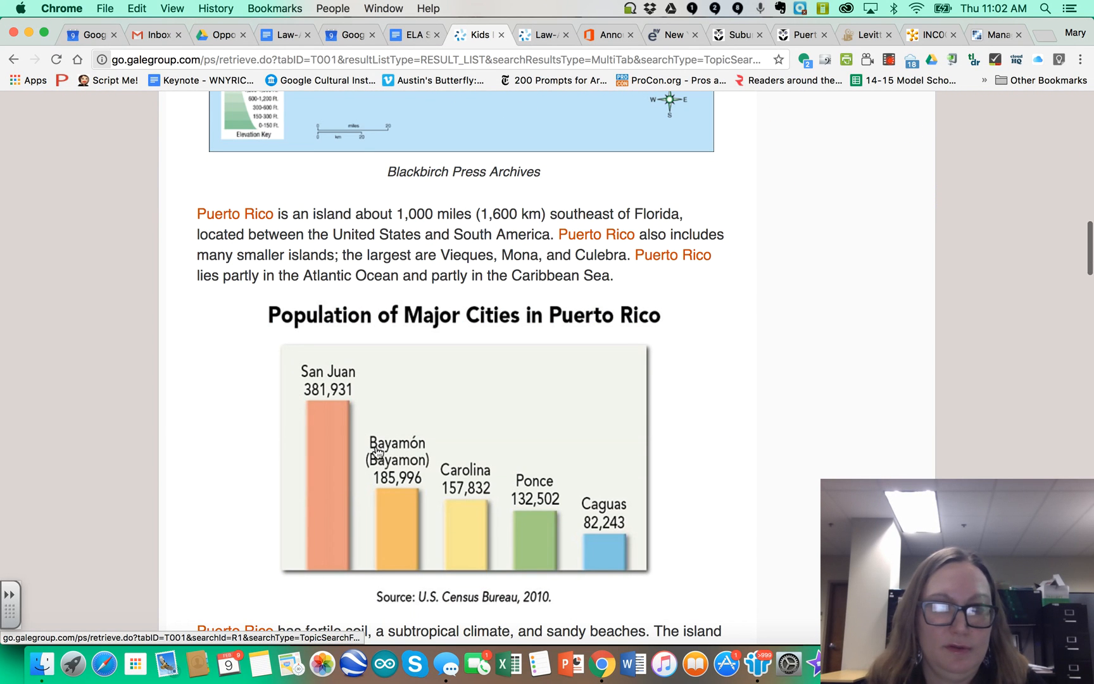
pyautogui.scroll(-10, 377, 452)
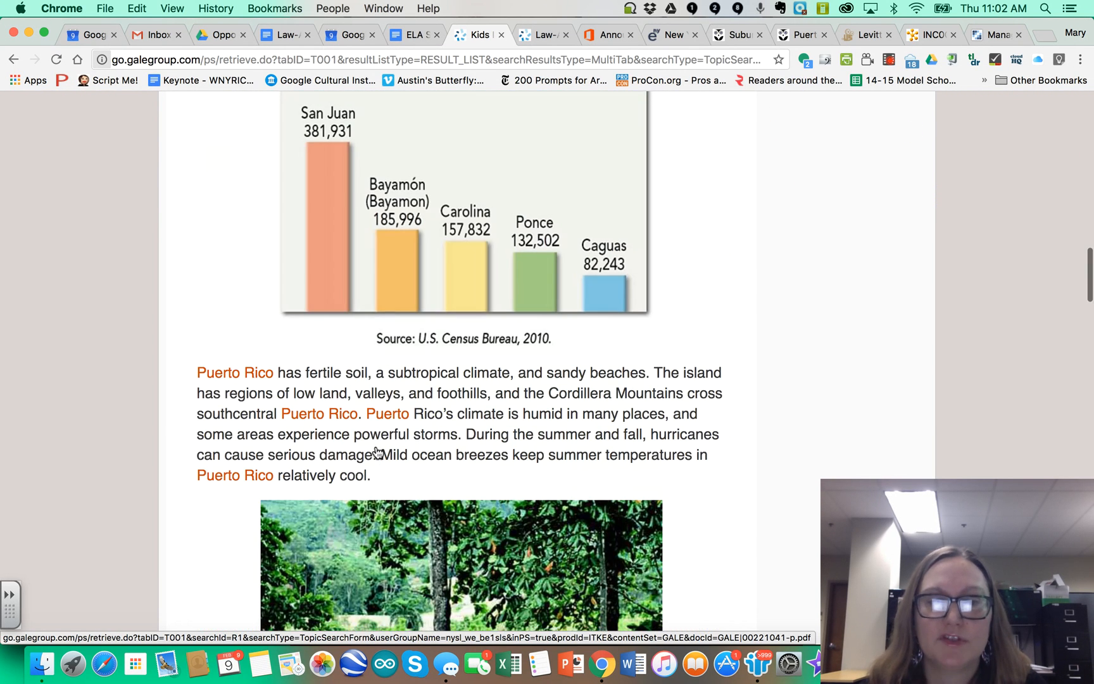
pyautogui.scroll(-9, 377, 447)
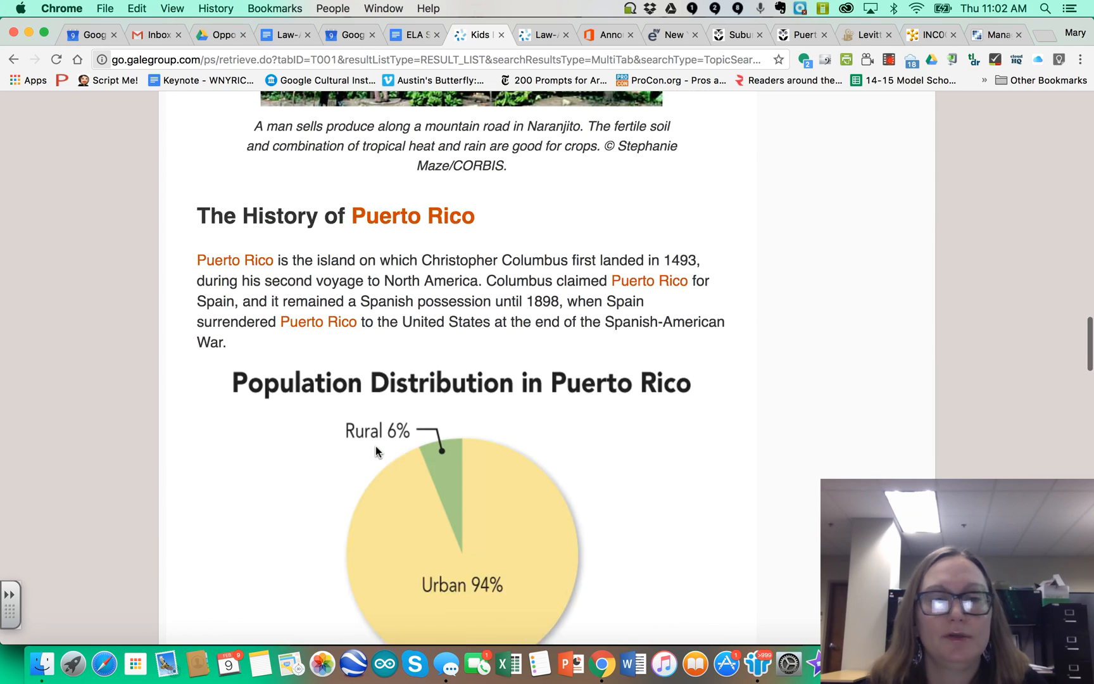
pyautogui.scroll(-6, 375, 450)
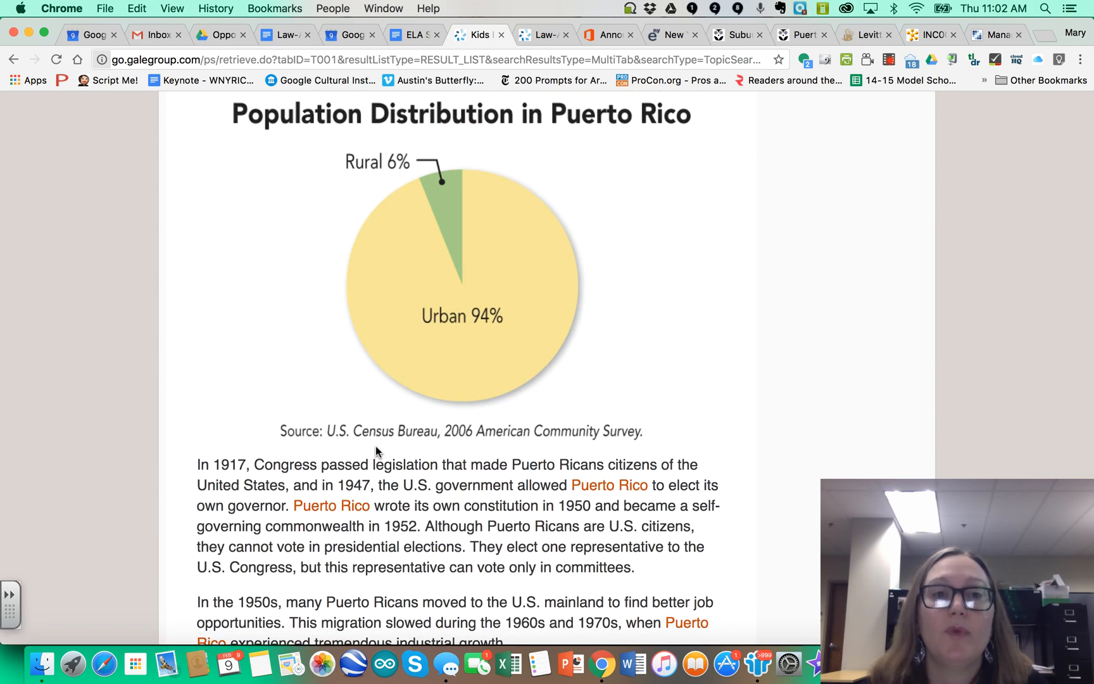
pyautogui.scroll(-2, 376, 450)
pyautogui.scroll(-9, 375, 448)
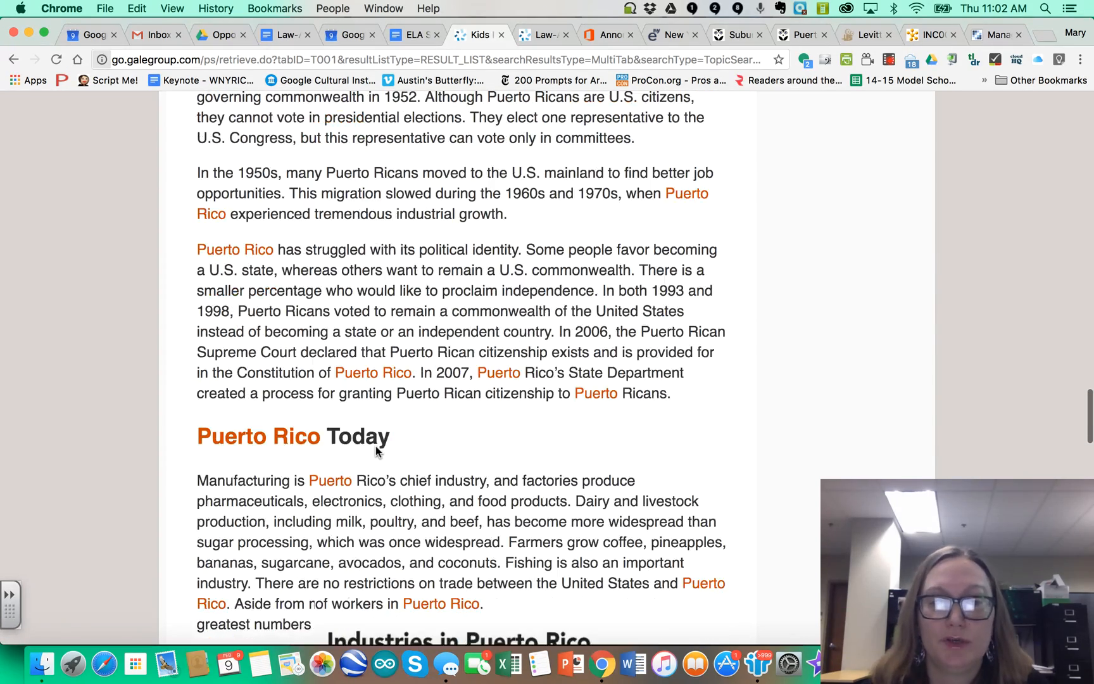
pyautogui.scroll(-8, 375, 445)
pyautogui.scroll(-8, 376, 446)
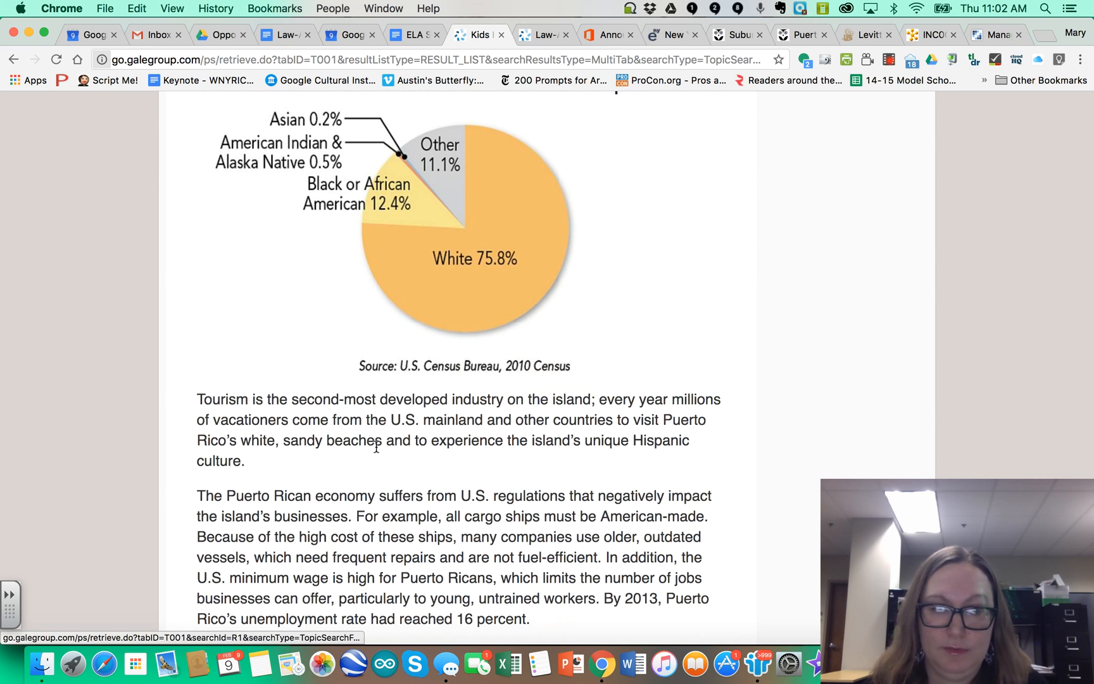
pyautogui.scroll(-7, 375, 446)
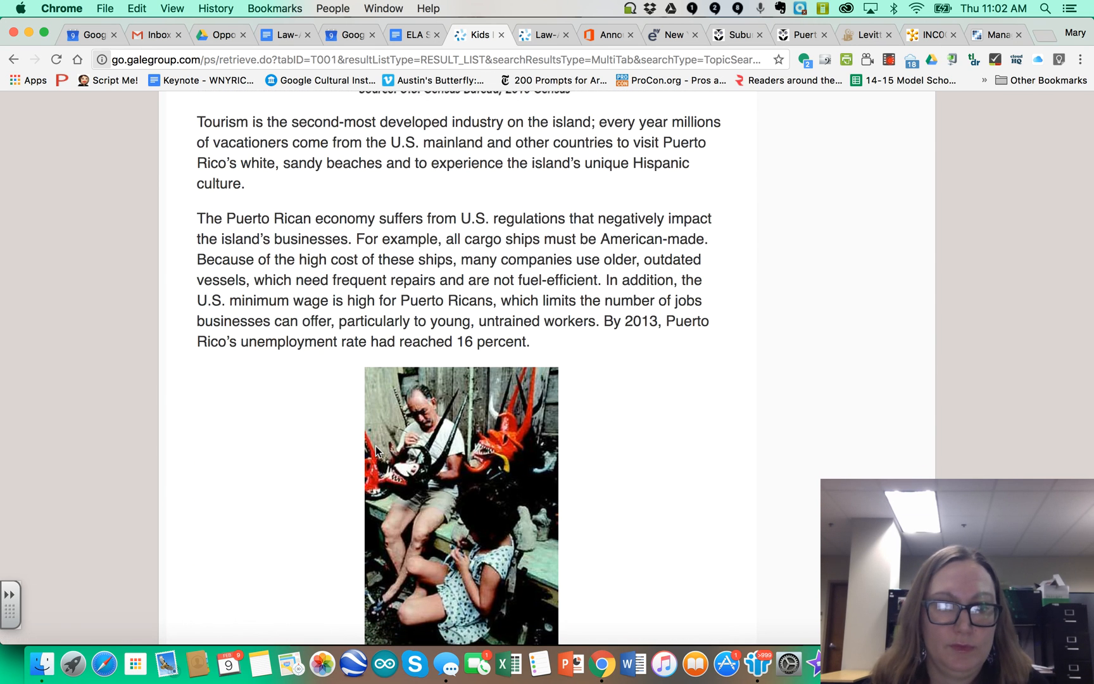
pyautogui.scroll(20, 376, 451)
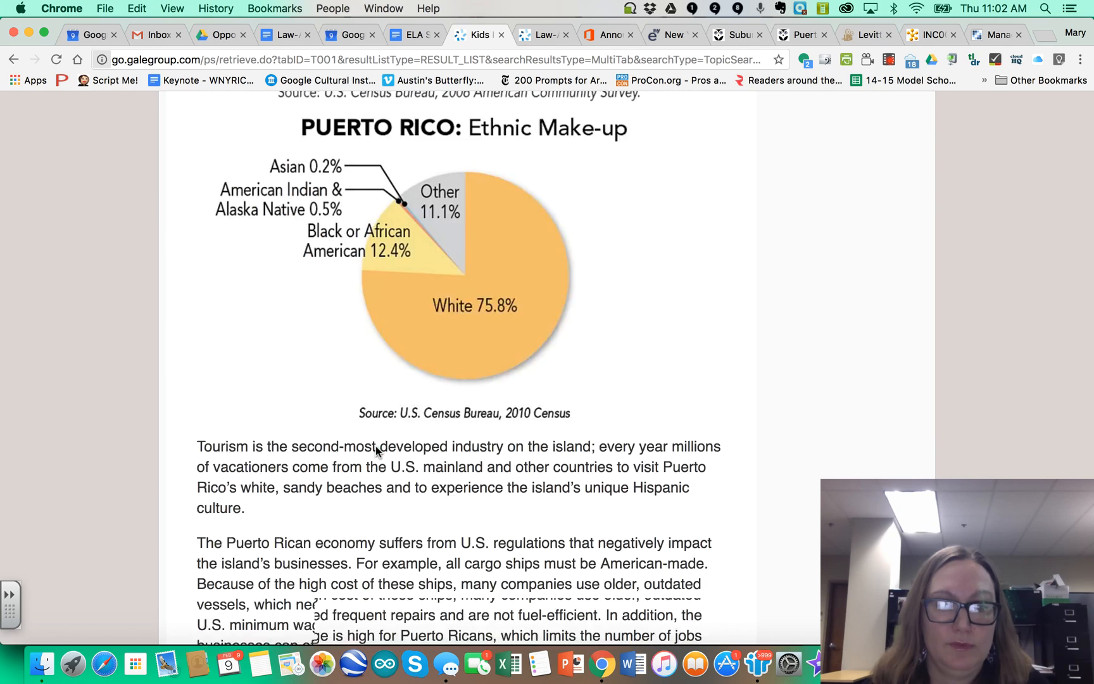
pyautogui.scroll(15, 378, 453)
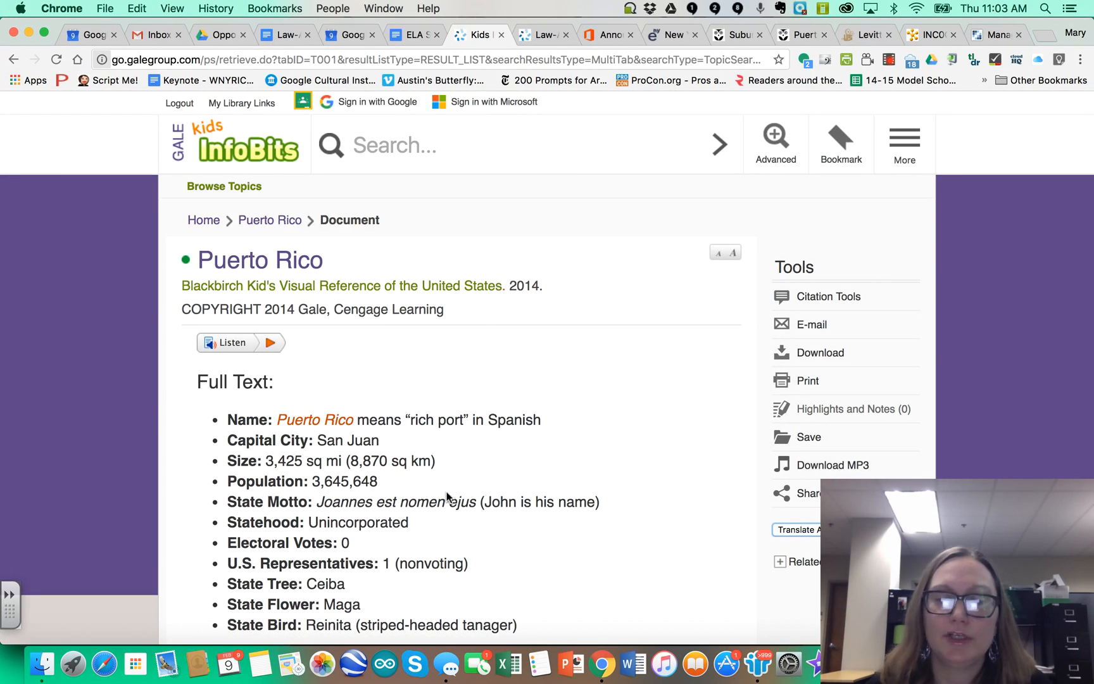
# Download the Puerto Rico article to Google Drive
pyautogui.click(820, 352)
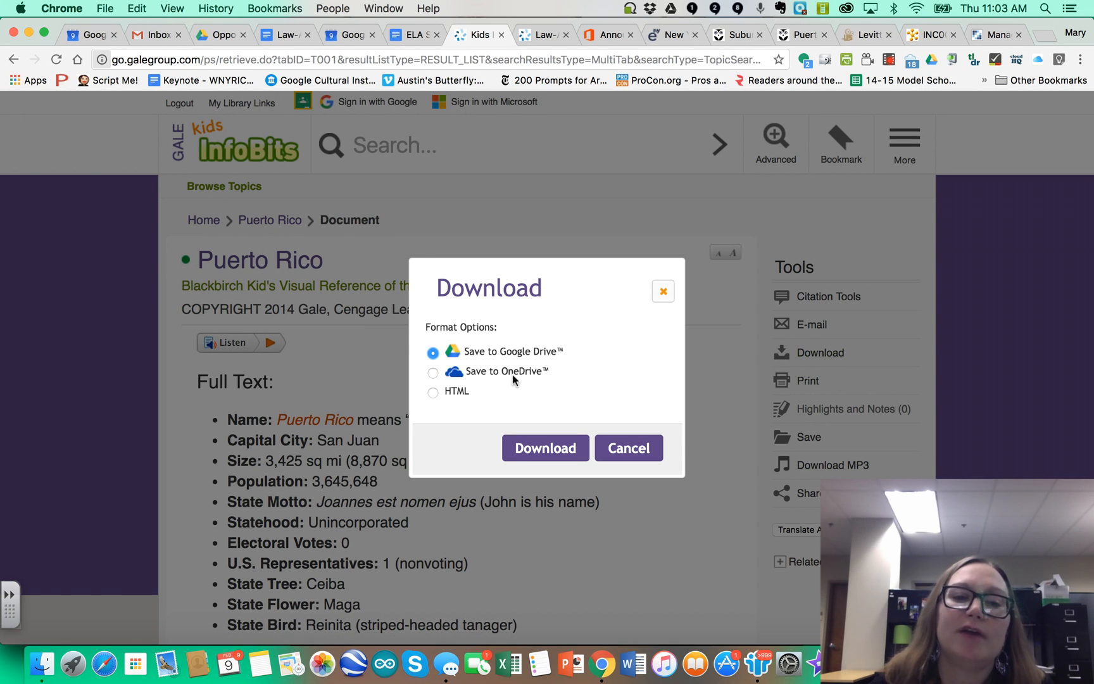
pyautogui.click(535, 451)
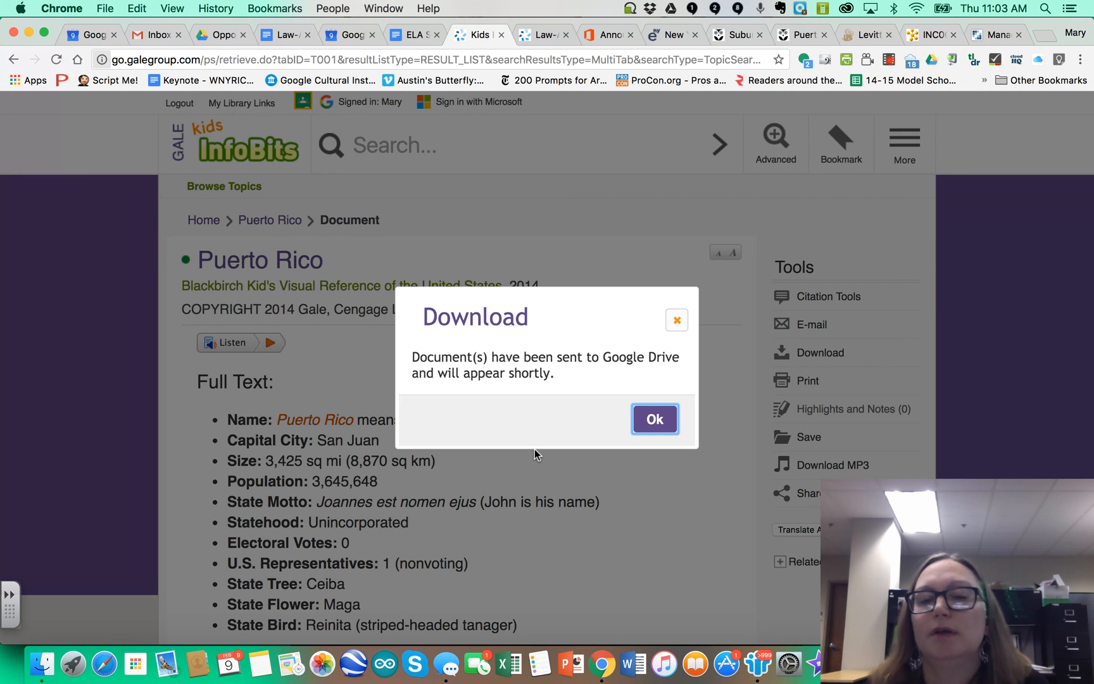
pyautogui.click(656, 420)
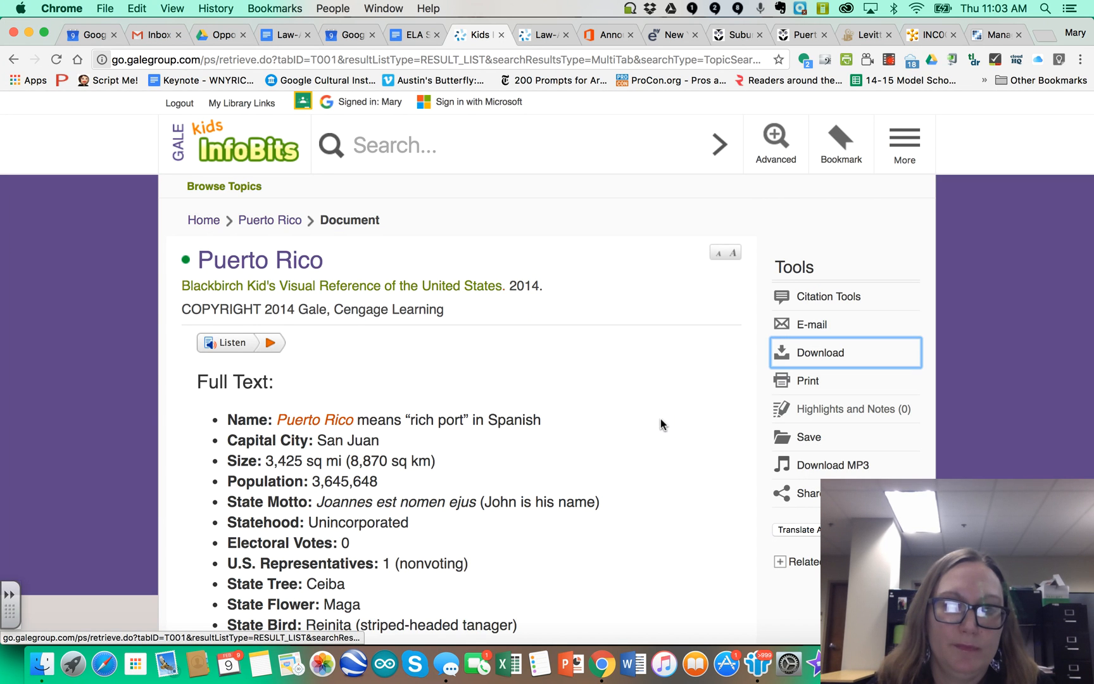
# Return to the Puerto Rico topic results and look over the pictures, magazines and news, including their content and Lexile reading levels
pyautogui.click(282, 221)
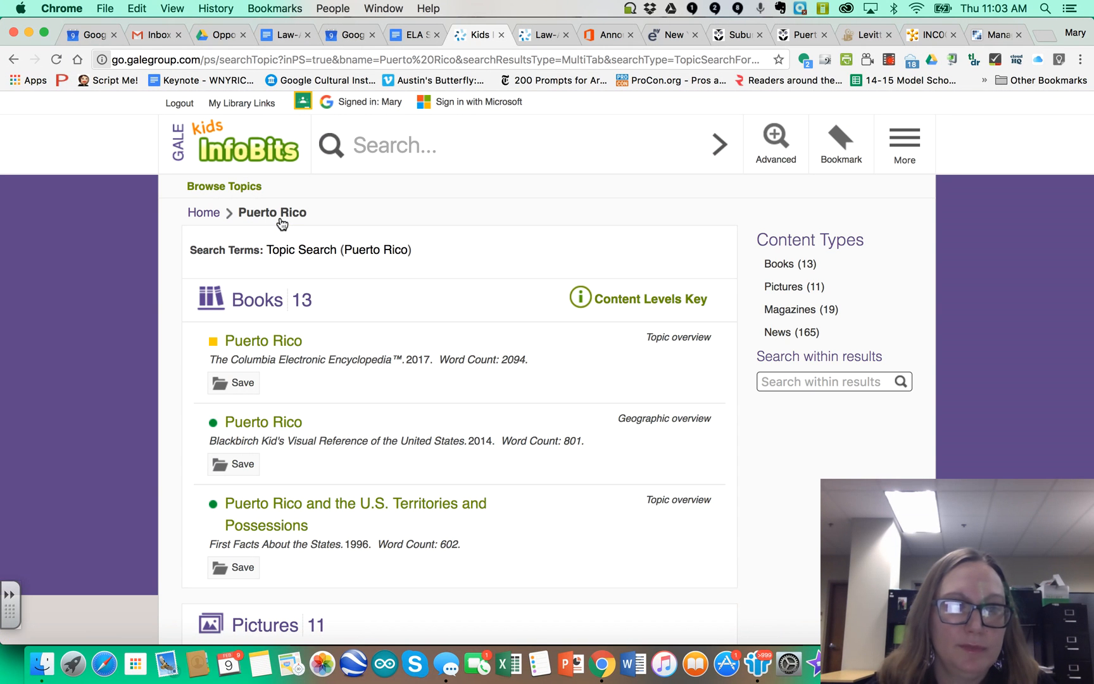
pyautogui.scroll(-5, 453, 472)
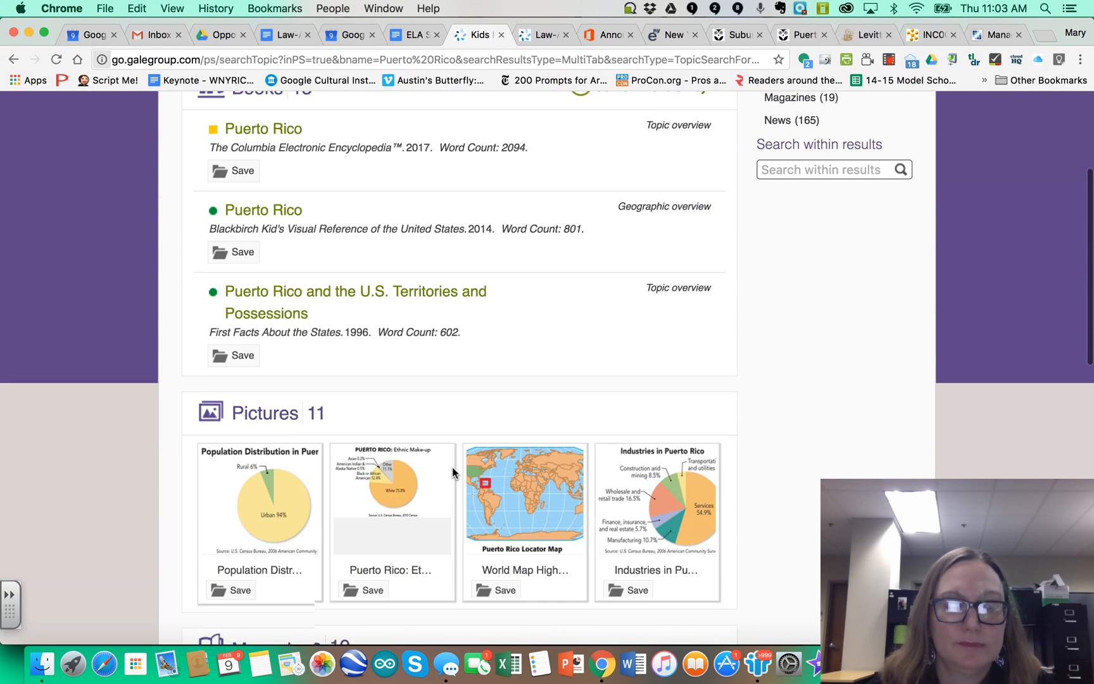
pyautogui.scroll(-8, 454, 474)
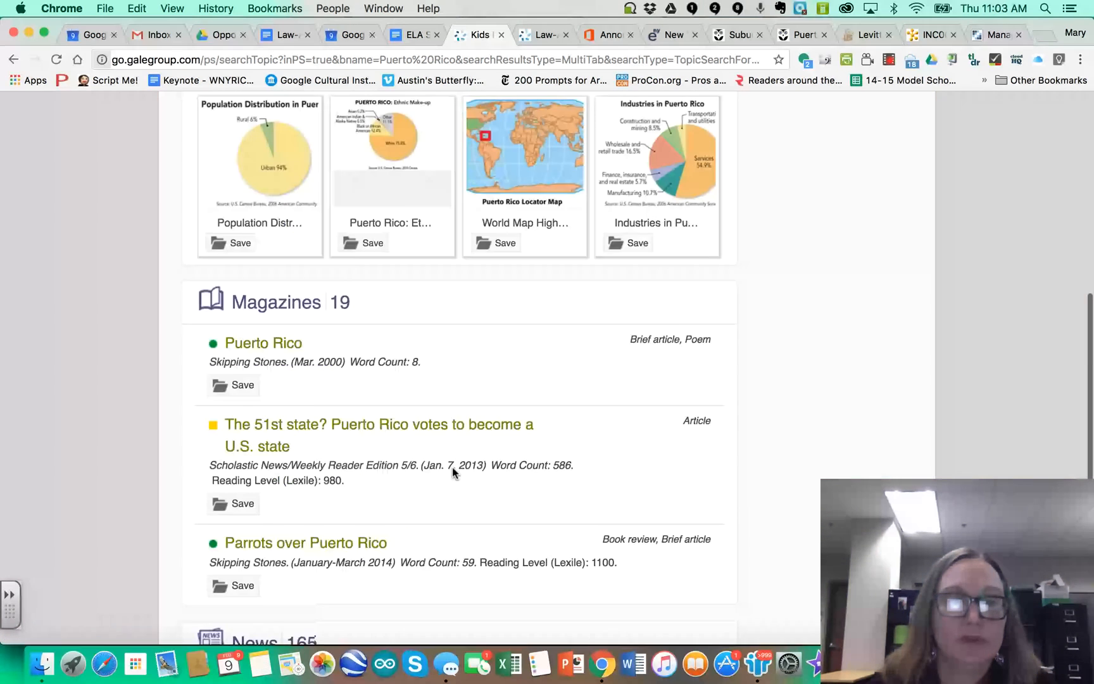
pyautogui.scroll(-1, 452, 471)
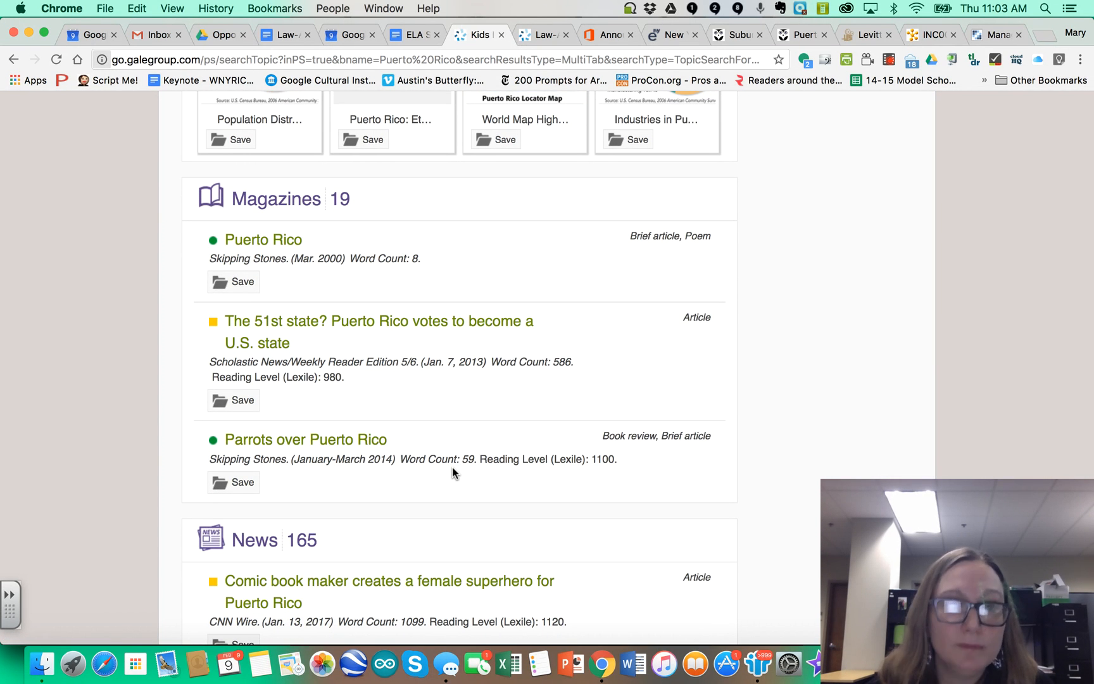
pyautogui.scroll(-5, 452, 467)
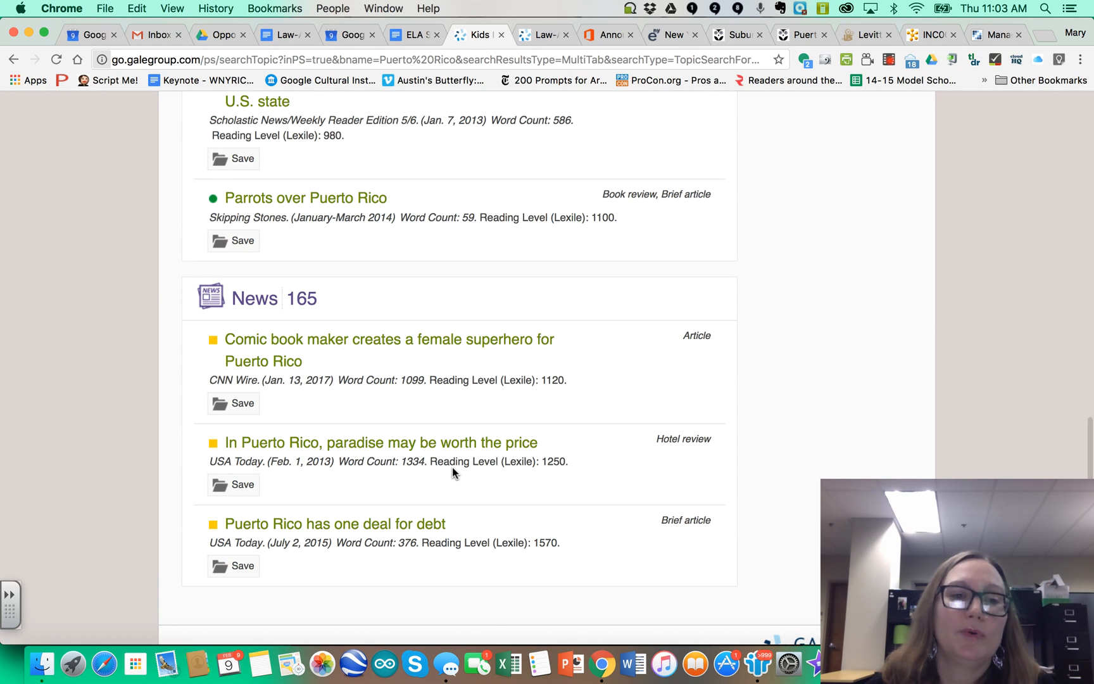
pyautogui.scroll(-2, 452, 466)
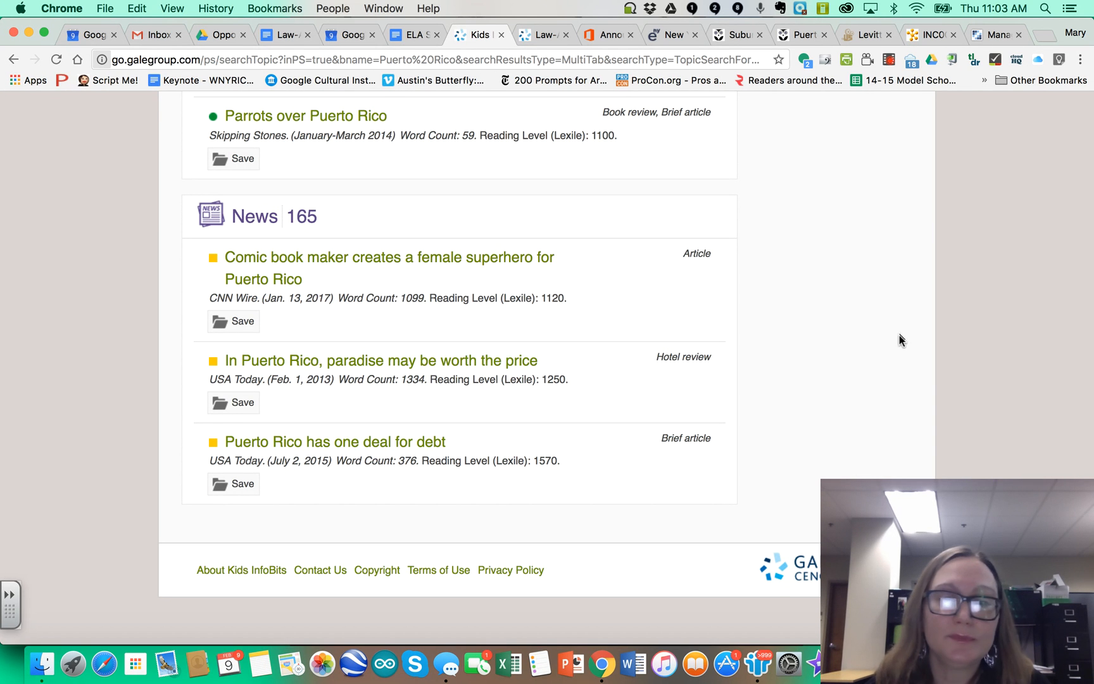
pyautogui.scroll(12, 1043, 255)
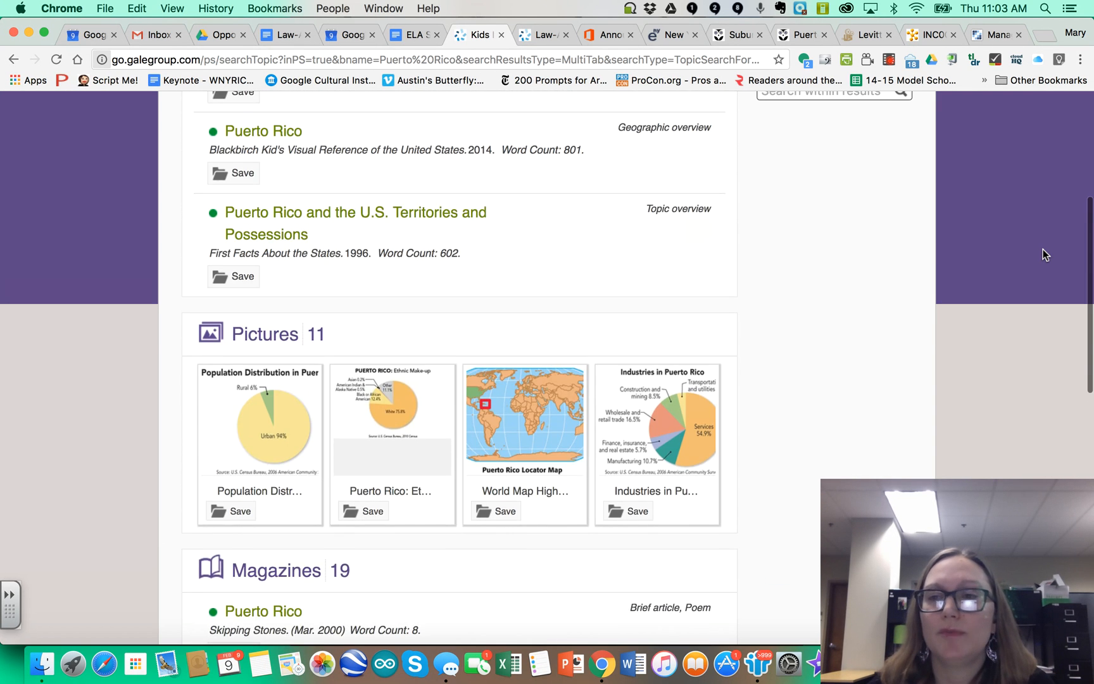
pyautogui.scroll(5, 1043, 249)
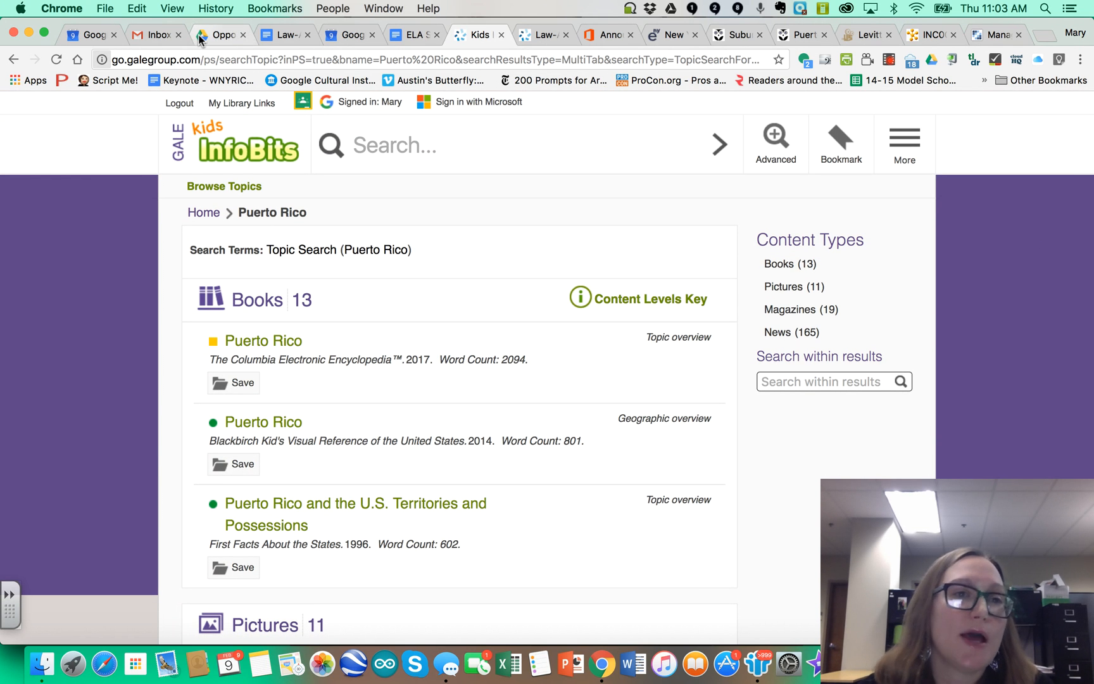
# Switch to Google Drive and open the Puerto Rico document from the Kids InfoBits folder in My Drive
pyautogui.click(229, 36)
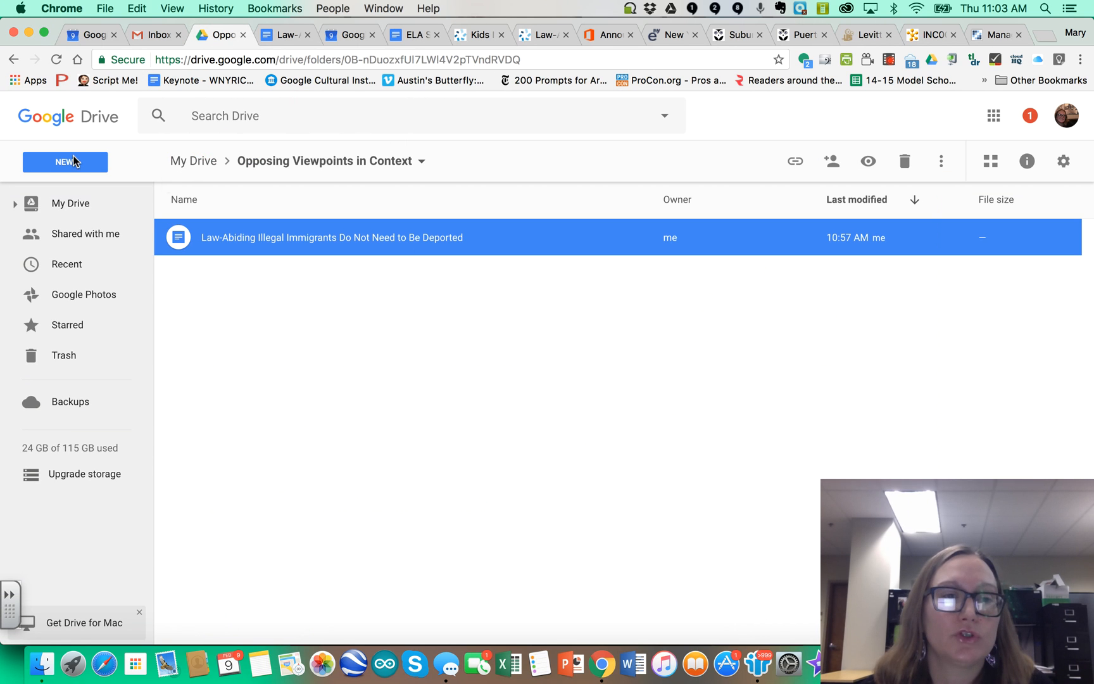
pyautogui.click(204, 163)
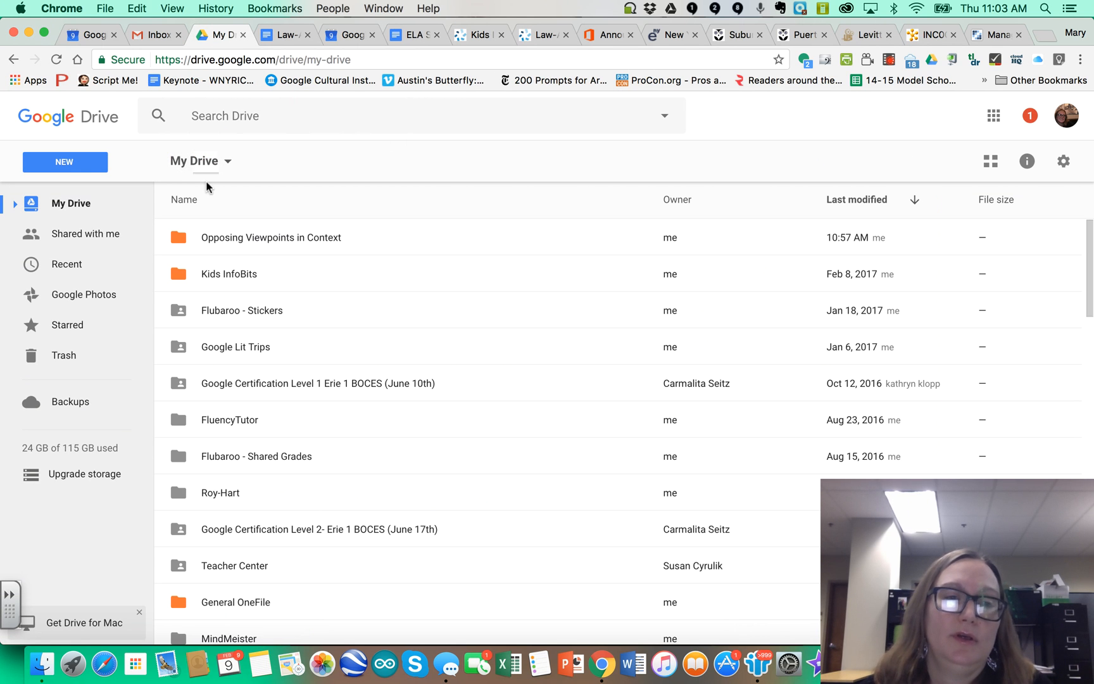
pyautogui.click(229, 276)
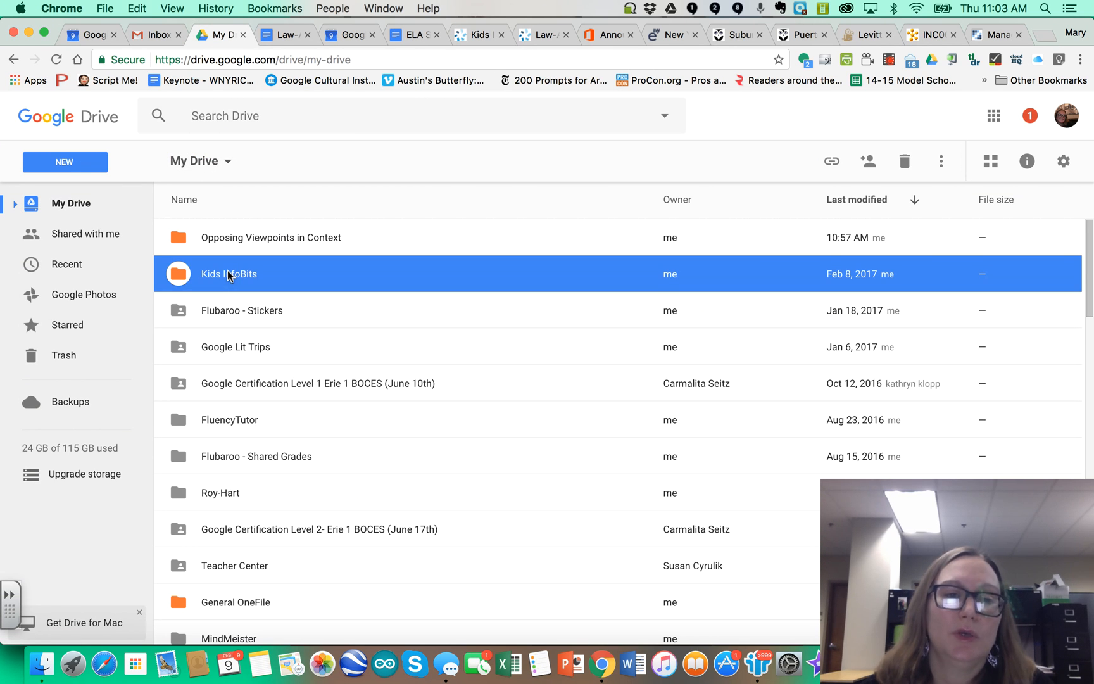
pyautogui.doubleClick(229, 276)
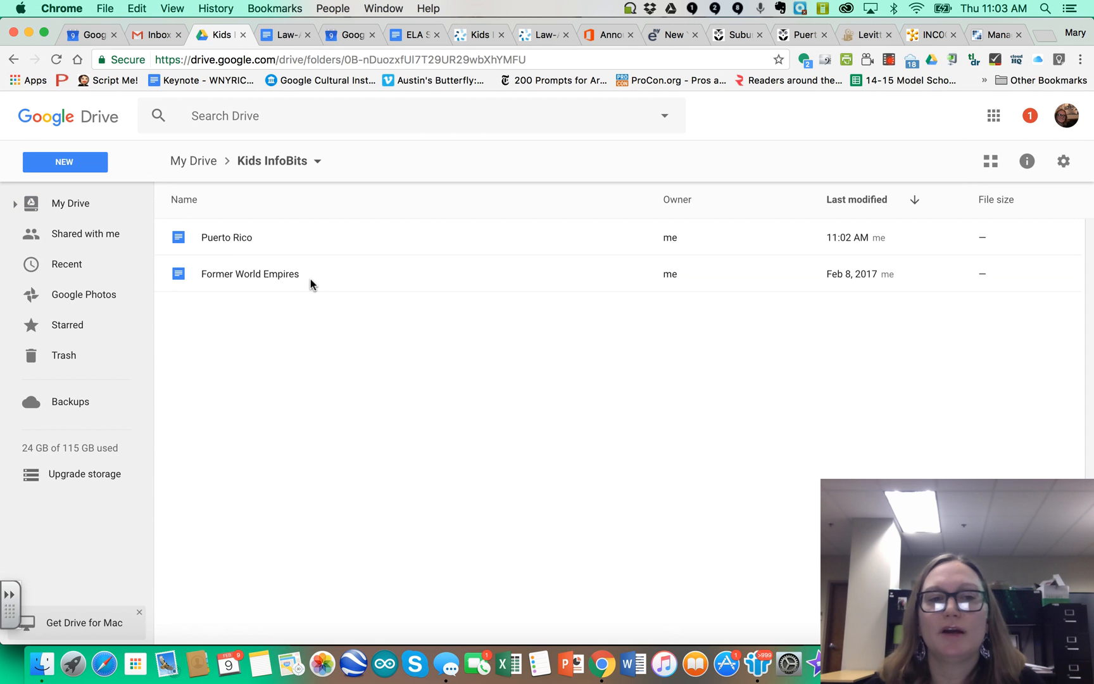
pyautogui.doubleClick(240, 245)
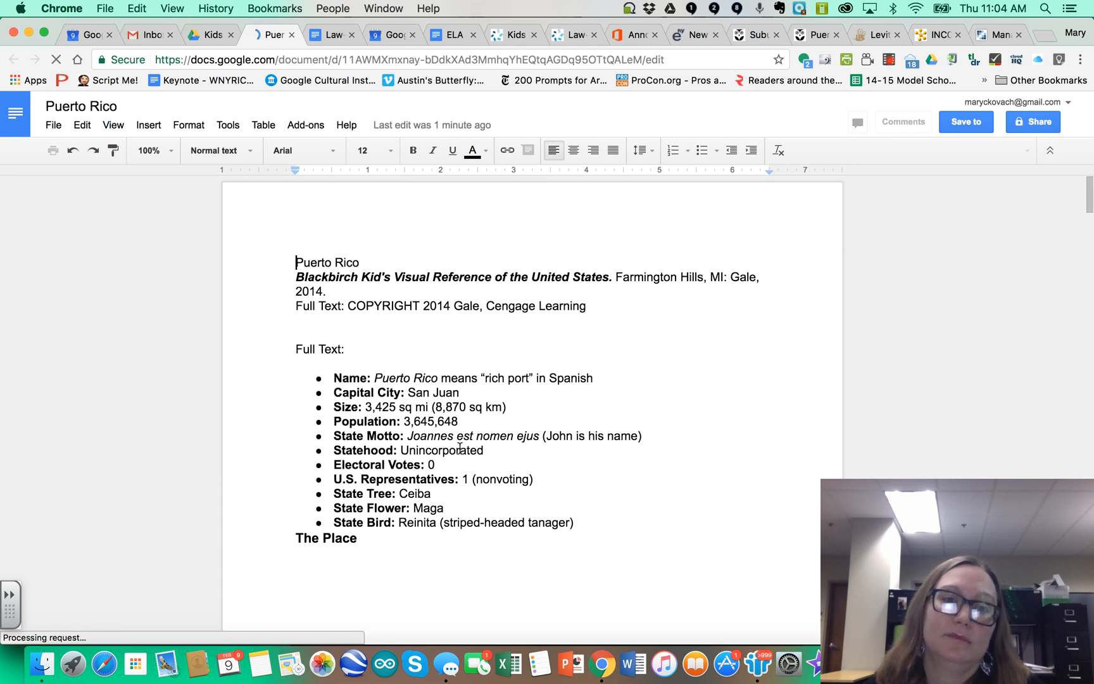
# Review the saved Puerto Rico document, checking how its citation, fact list, maps, population chart and text carried over from the article
pyautogui.scroll(-3, 460, 449)
pyautogui.scroll(-2, 460, 448)
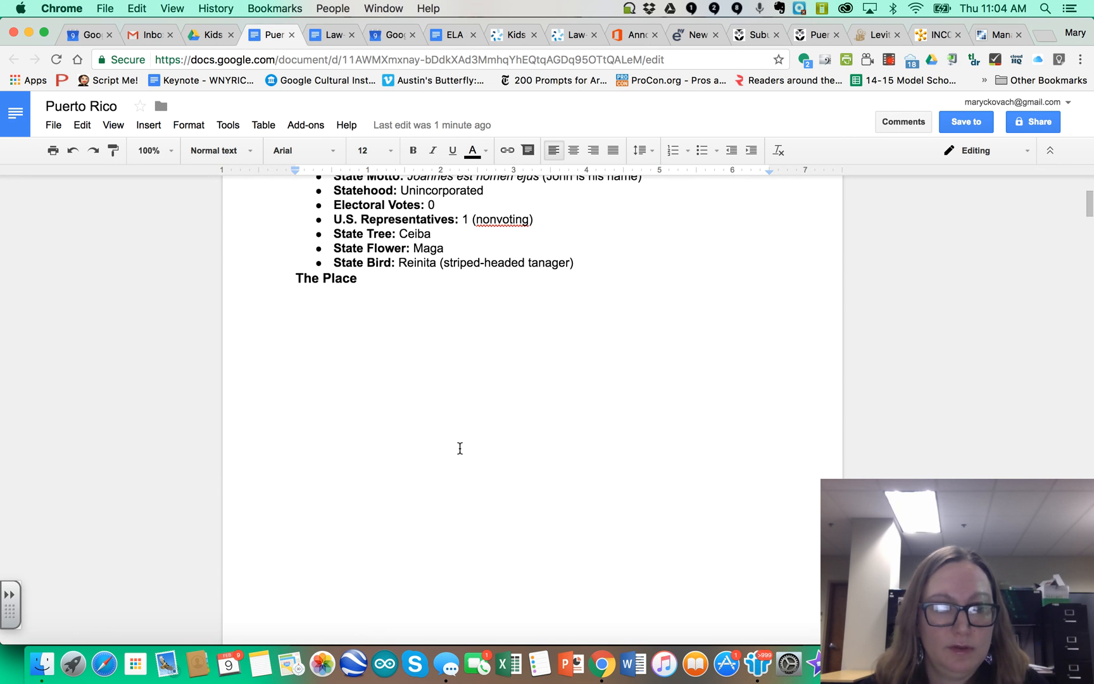
pyautogui.scroll(-9, 460, 448)
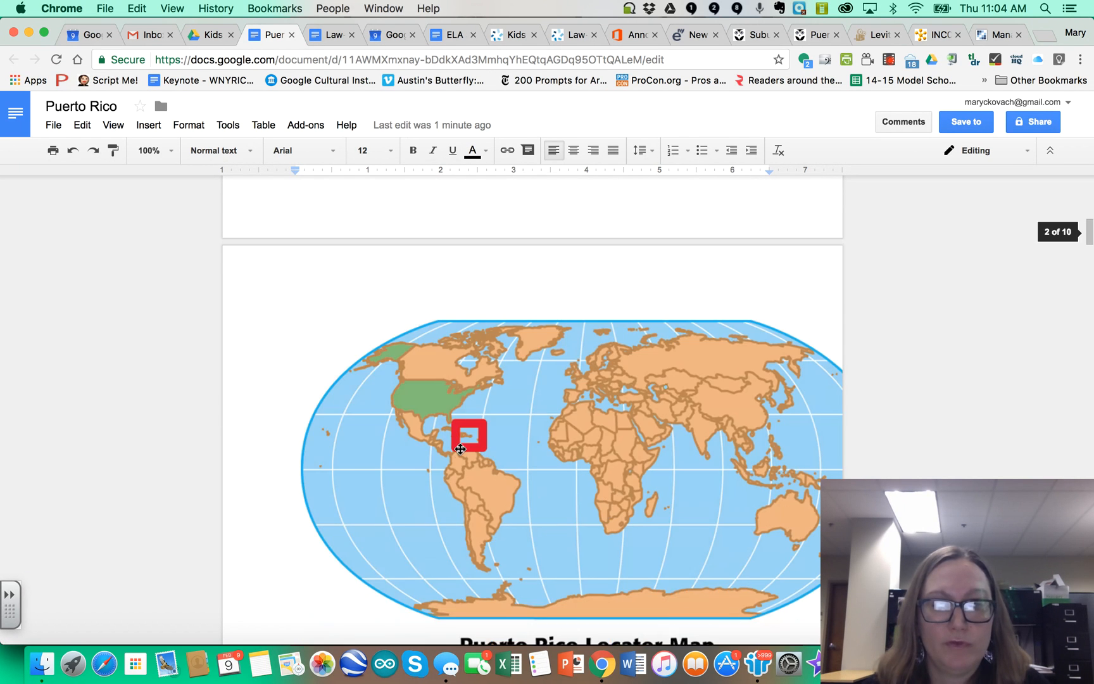
pyautogui.scroll(-3, 461, 448)
pyautogui.scroll(1, 459, 450)
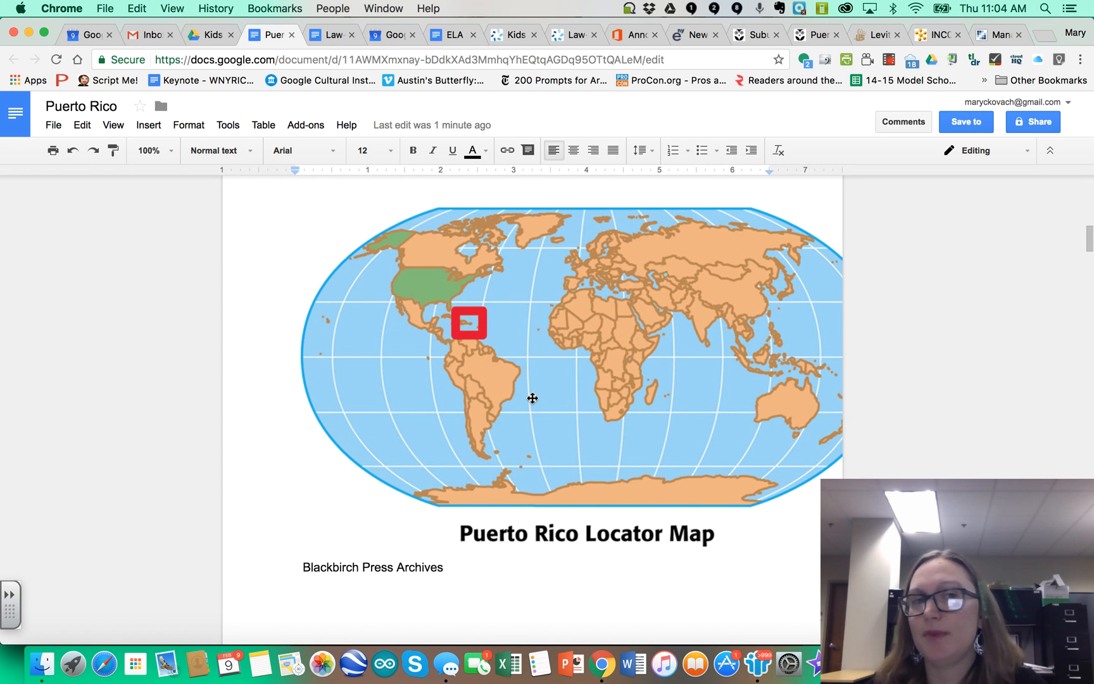
pyautogui.scroll(-4, 533, 398)
pyautogui.scroll(-9, 533, 398)
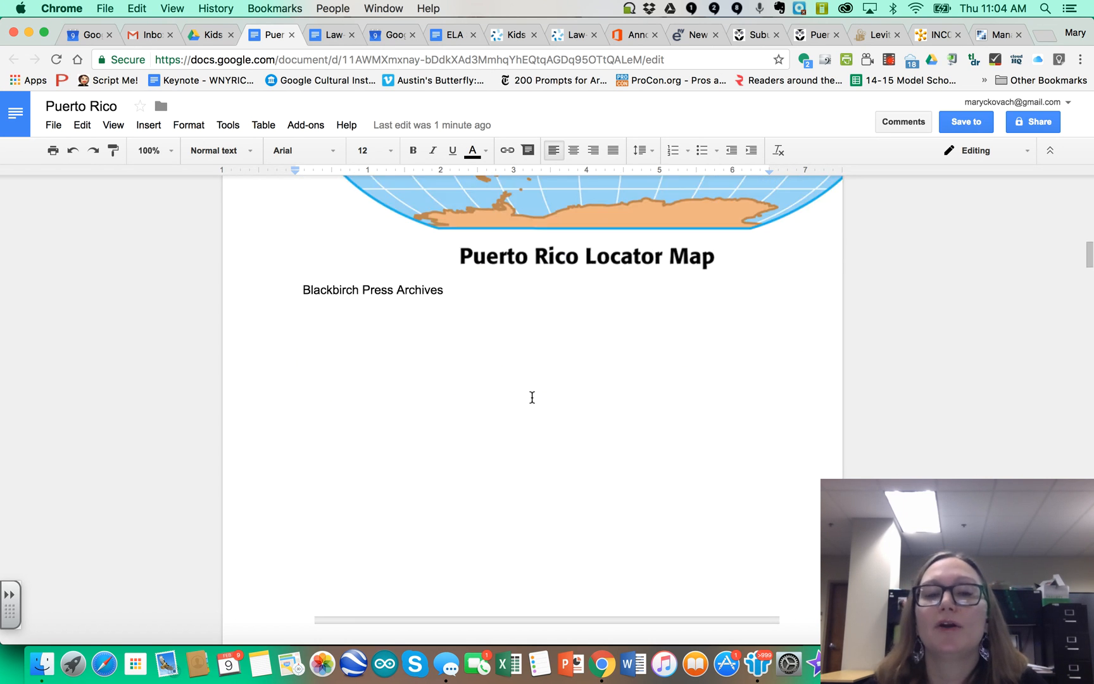
pyautogui.scroll(-10, 533, 397)
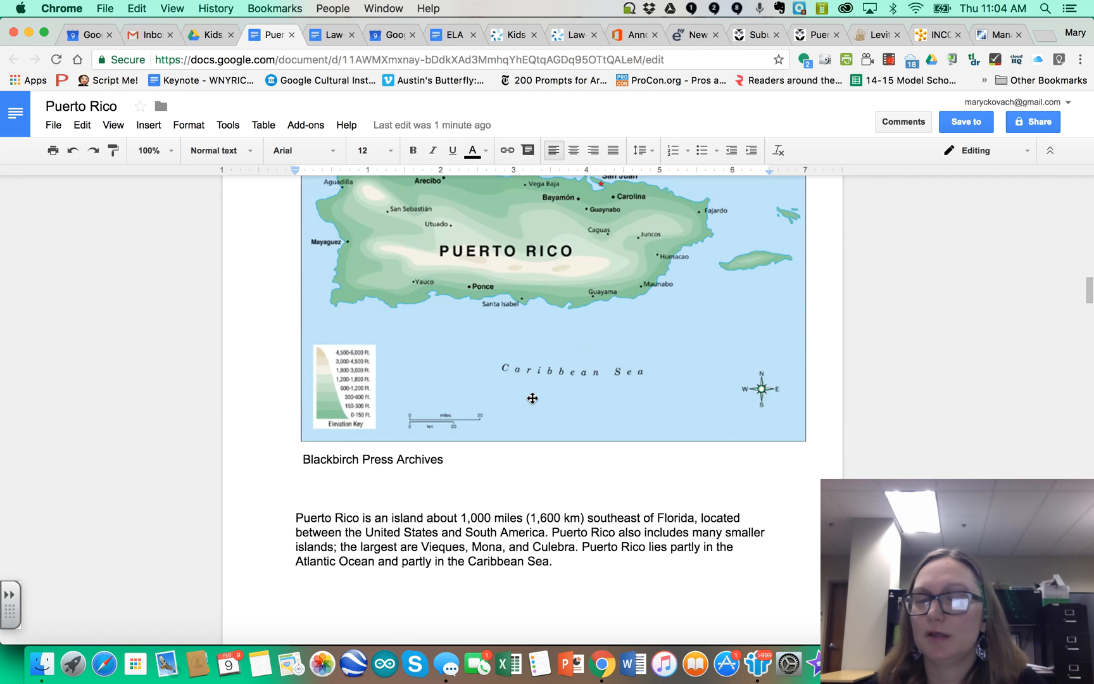
pyautogui.scroll(-7, 533, 398)
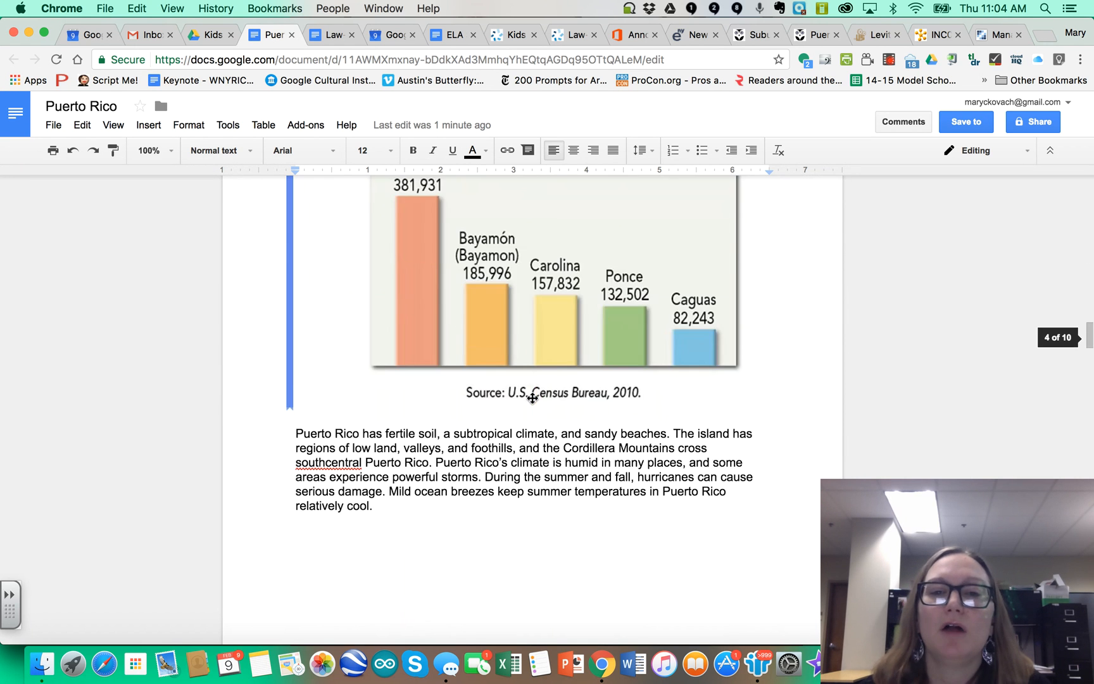
pyautogui.scroll(12, 533, 397)
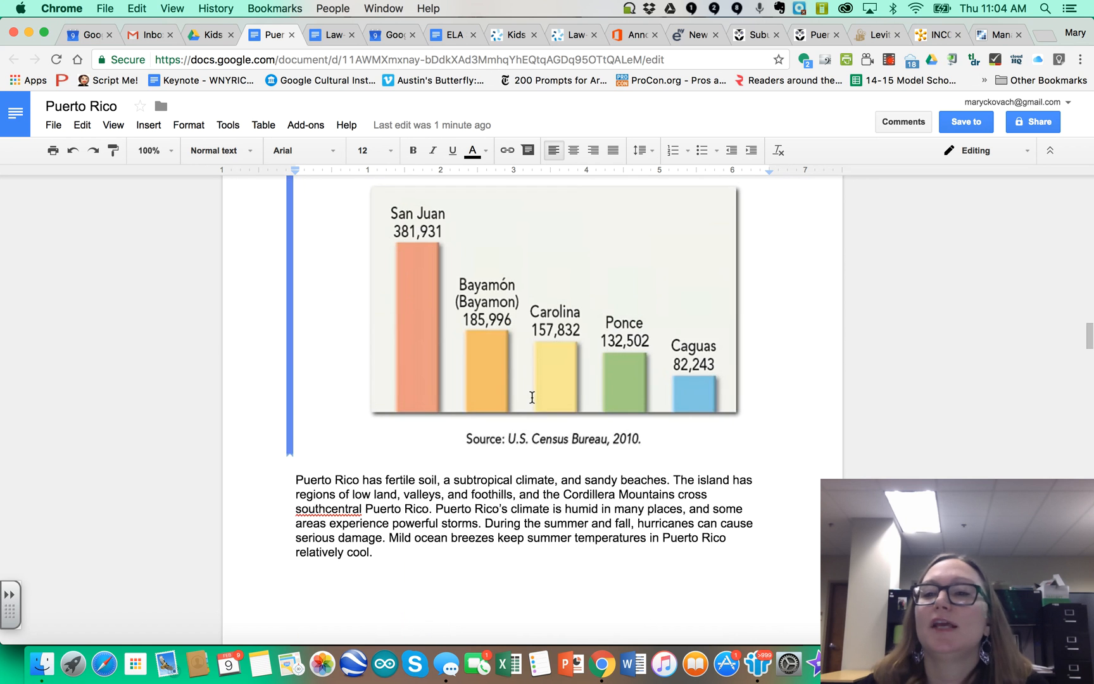
pyautogui.scroll(10, 532, 398)
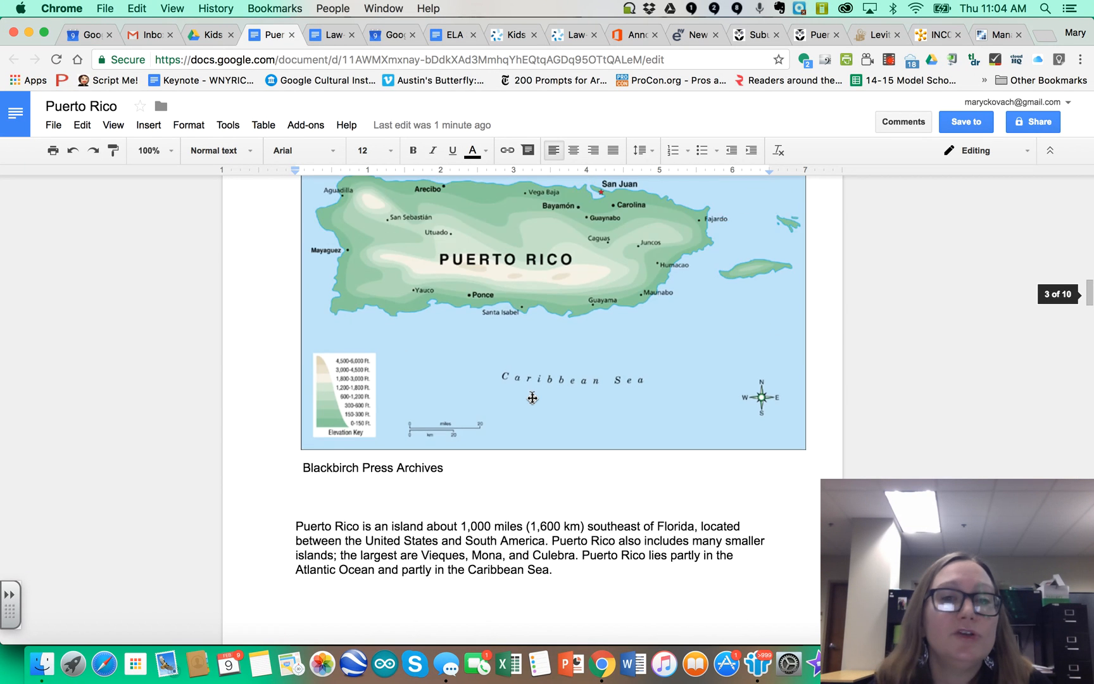
pyautogui.scroll(12, 533, 398)
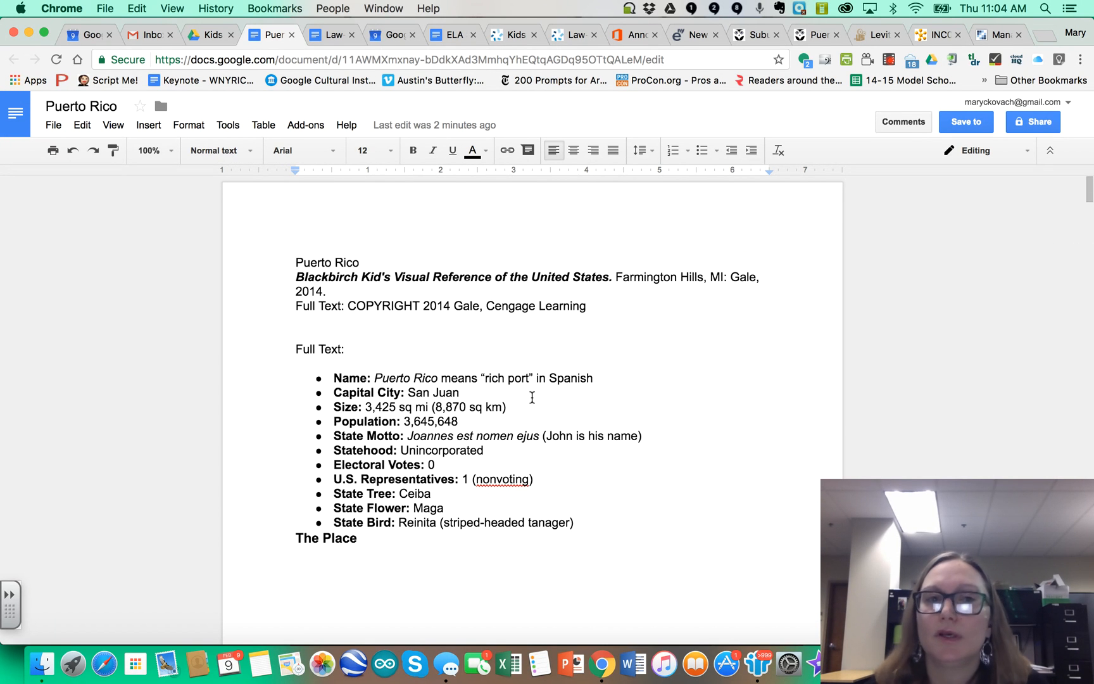
pyautogui.scroll(-8, 533, 398)
pyautogui.scroll(-6, 532, 398)
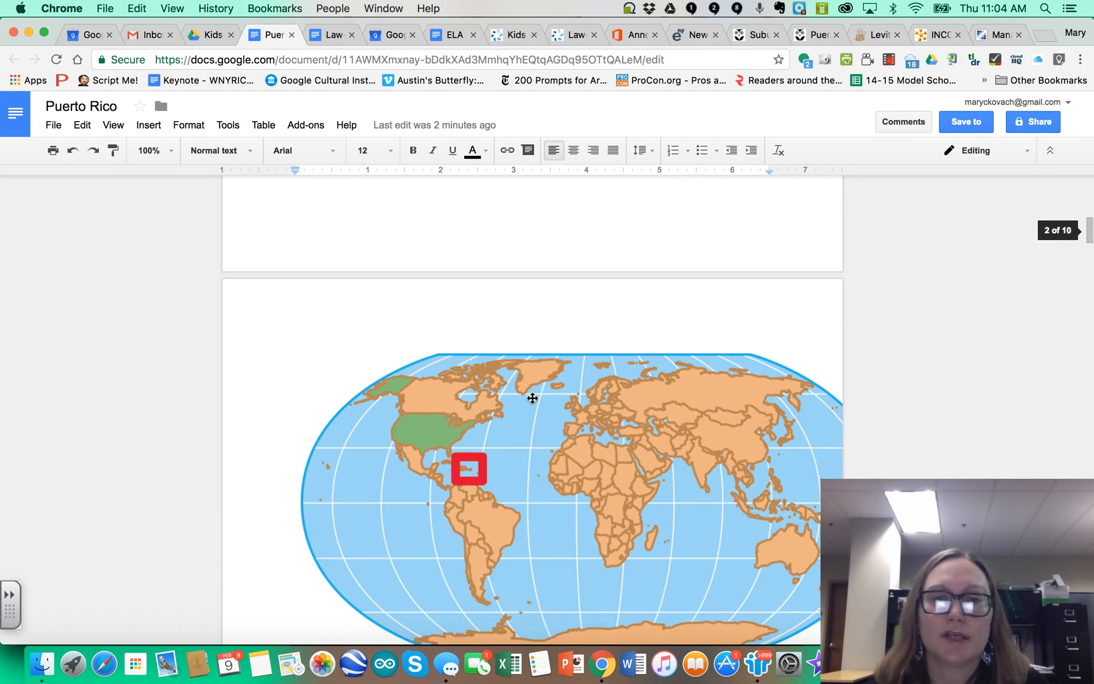